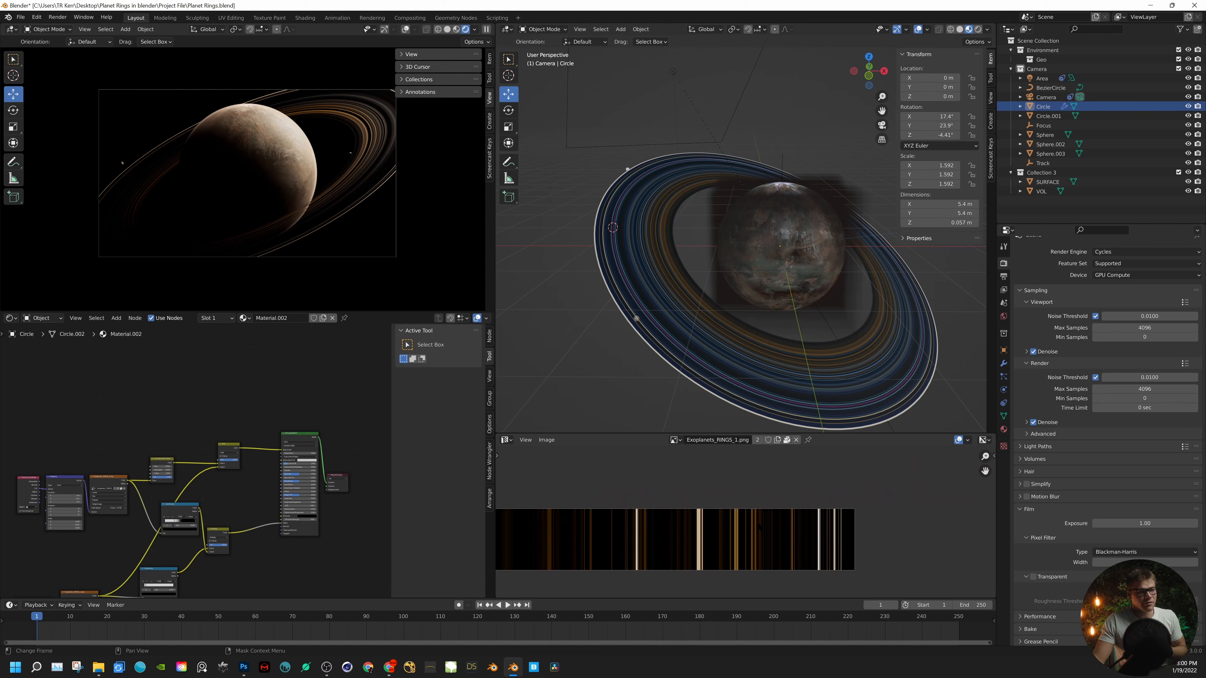
- Hide the existing Circle ring from the viewport and add a new mesh circle
{"action": "scroll", "coordinate": [739, 532], "scroll_direction": "up", "scroll_amount": 5}
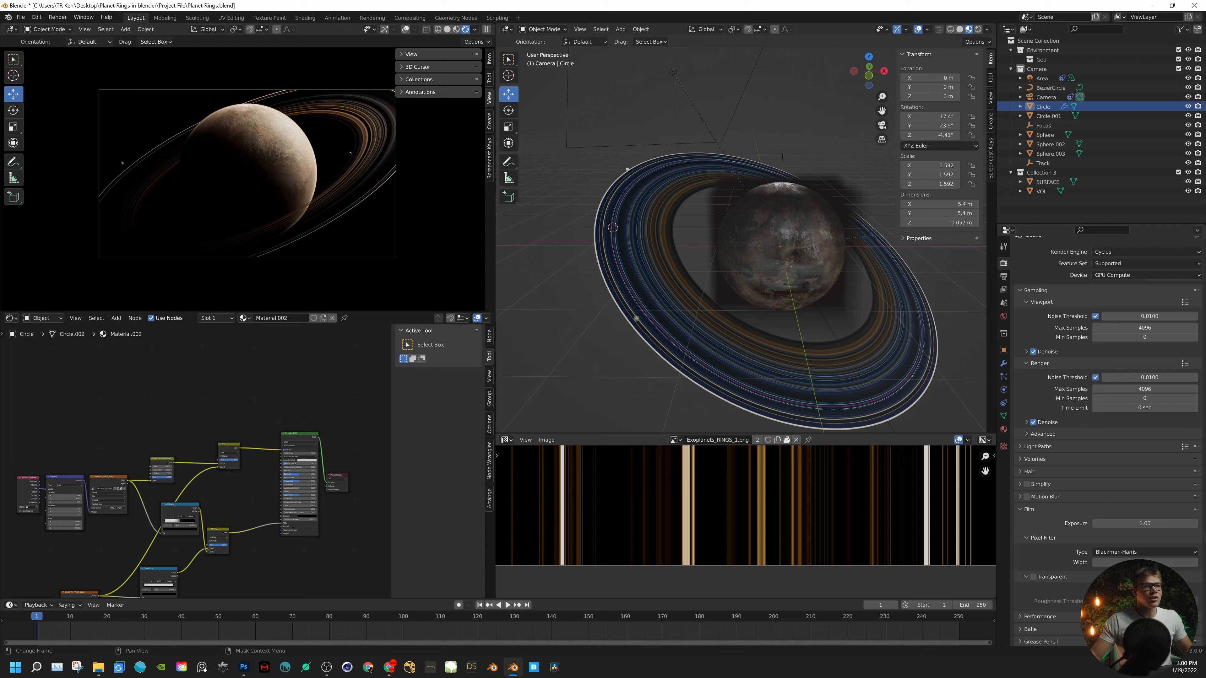
{"action": "left_click", "coordinate": [1188, 107]}
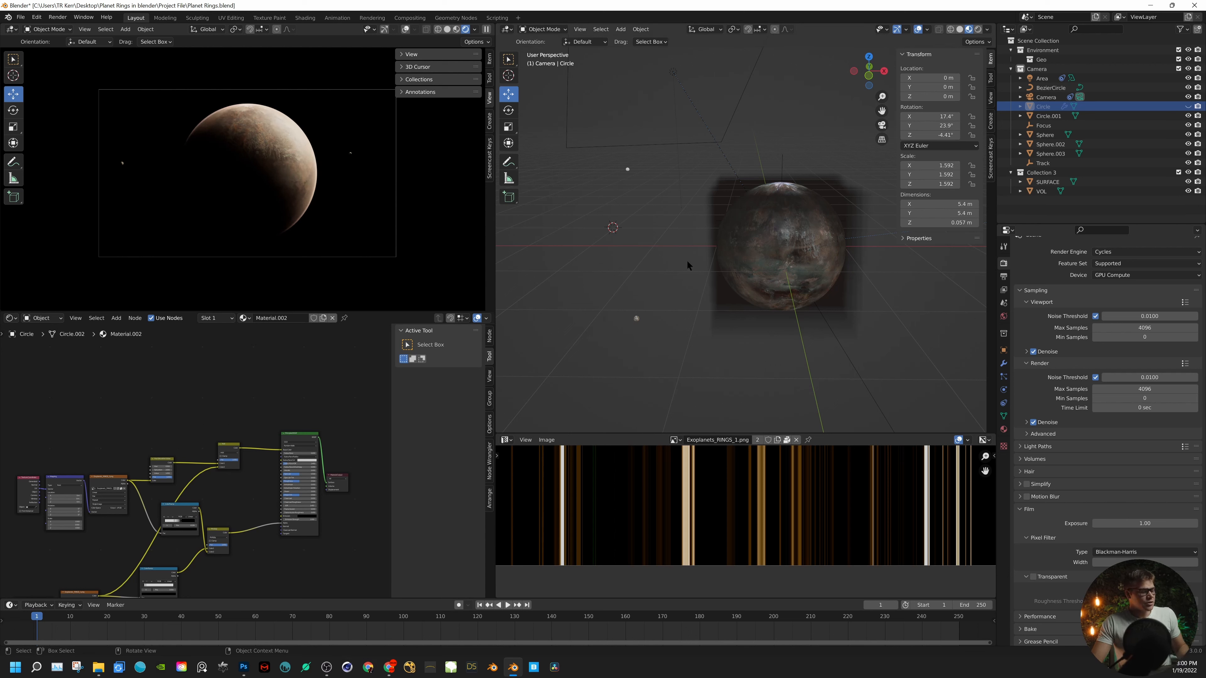
{"action": "key", "text": "shift+a"}
{"action": "mouse_move", "coordinate": [687, 262]}
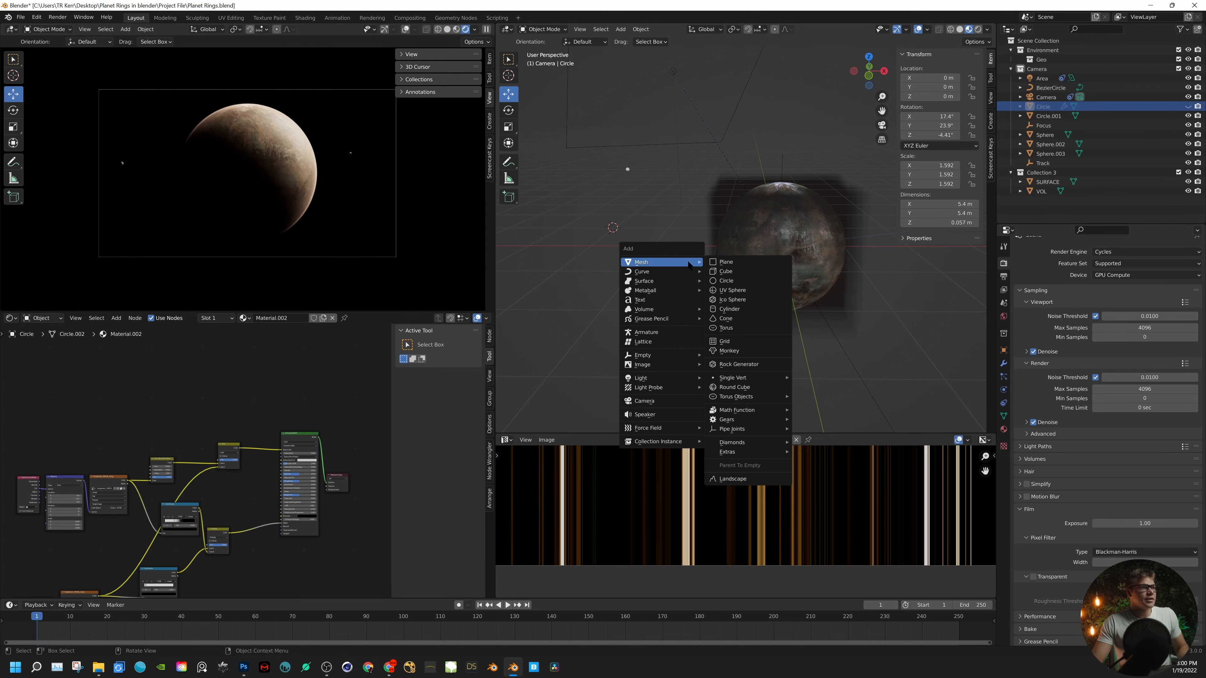
{"action": "left_click", "coordinate": [736, 282]}
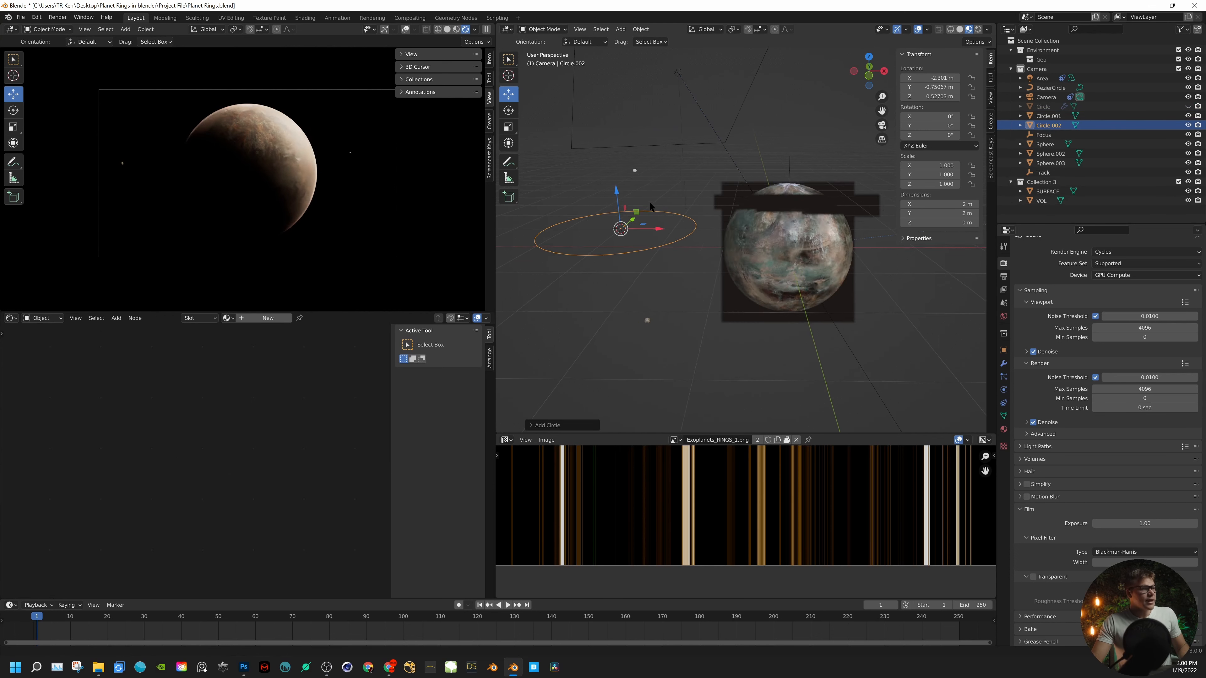
- Extrude the new circle's edges and scale them outward into a flat ring about 3.84 m across
{"action": "middle_click_drag", "start_coordinate": [649, 202], "coordinate": [686, 217]}
{"action": "key", "text": "Tab"}
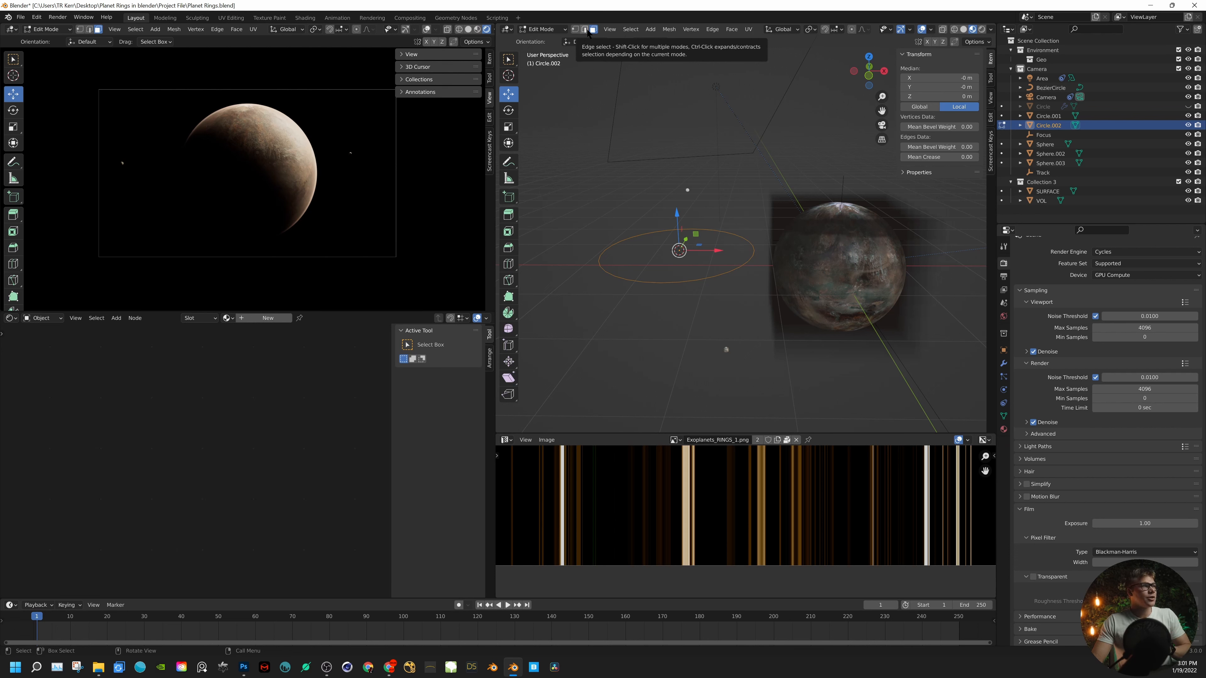
{"action": "left_click", "coordinate": [586, 30]}
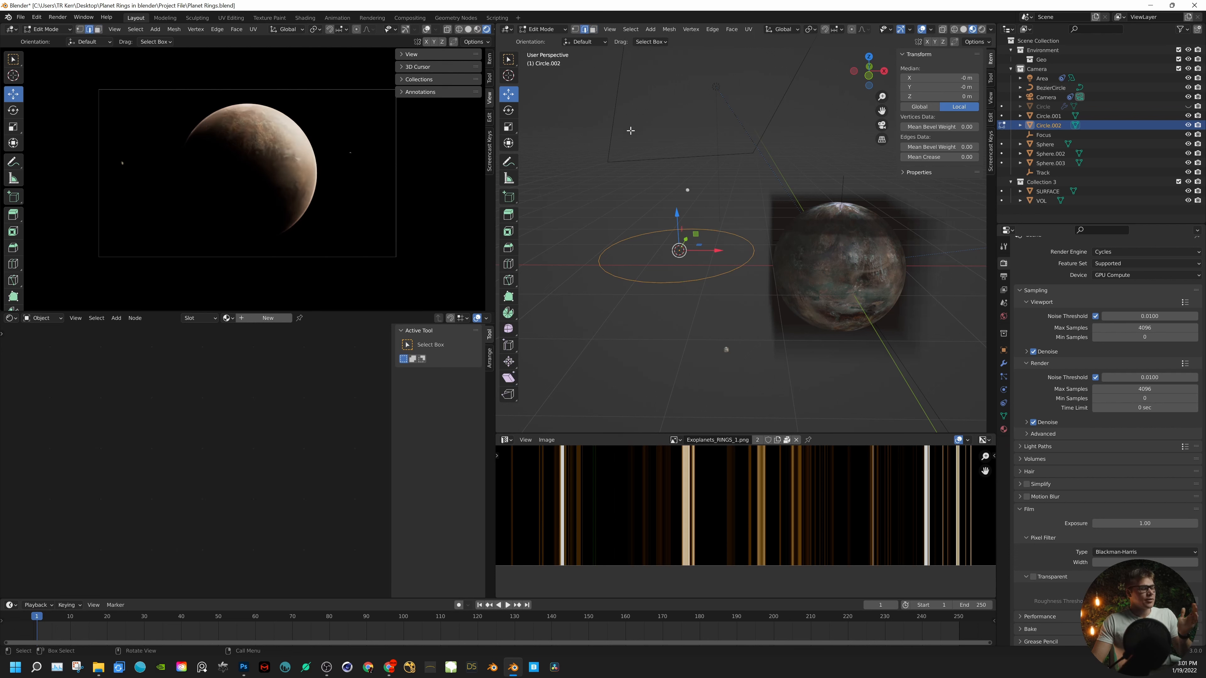
{"action": "key", "text": "e"}
{"action": "right_click", "coordinate": [732, 221]}
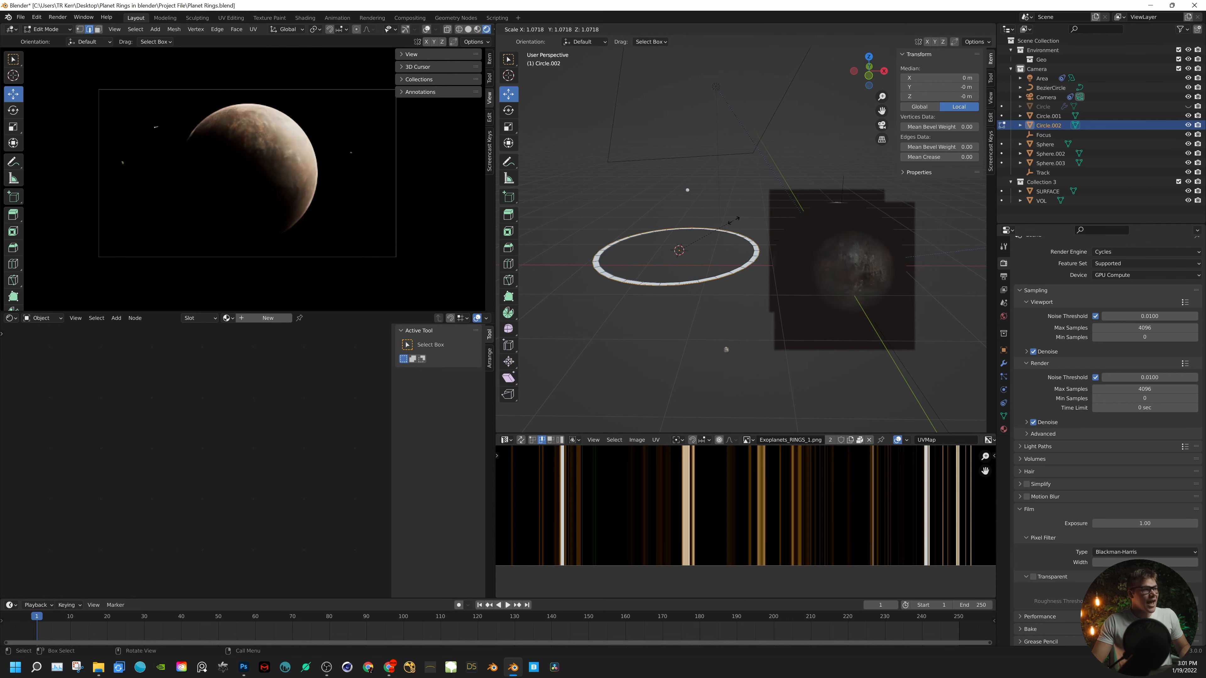
{"action": "key", "text": "s"}
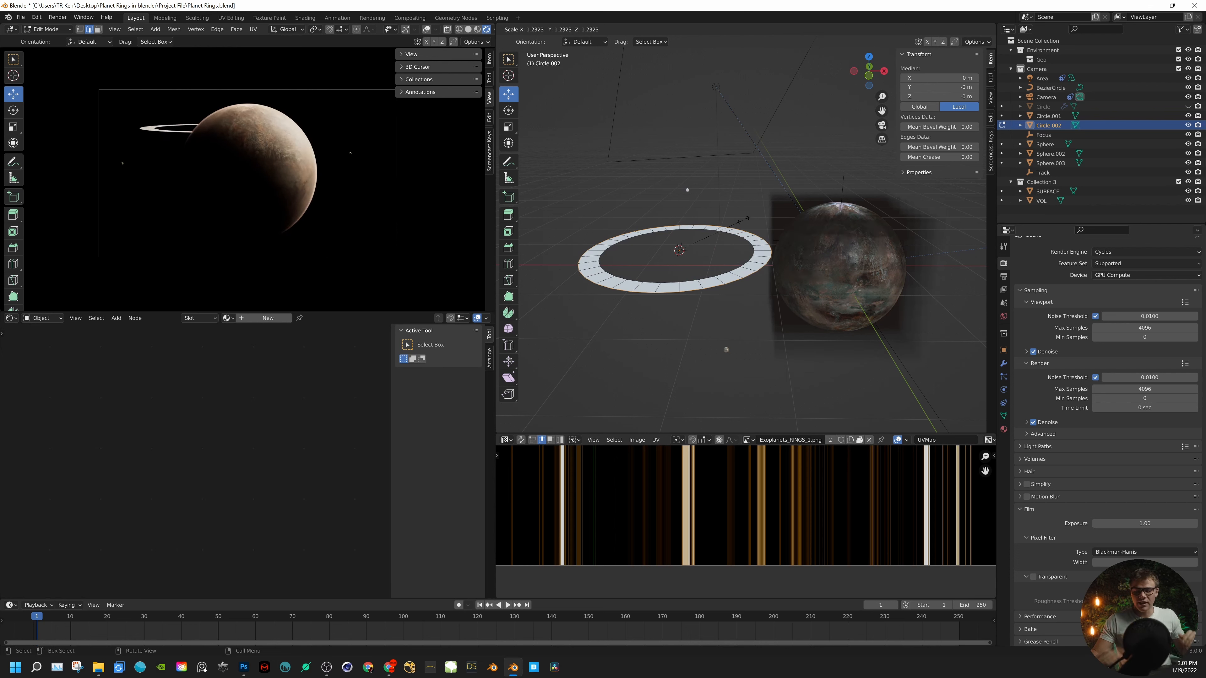
{"action": "left_click", "coordinate": [785, 218]}
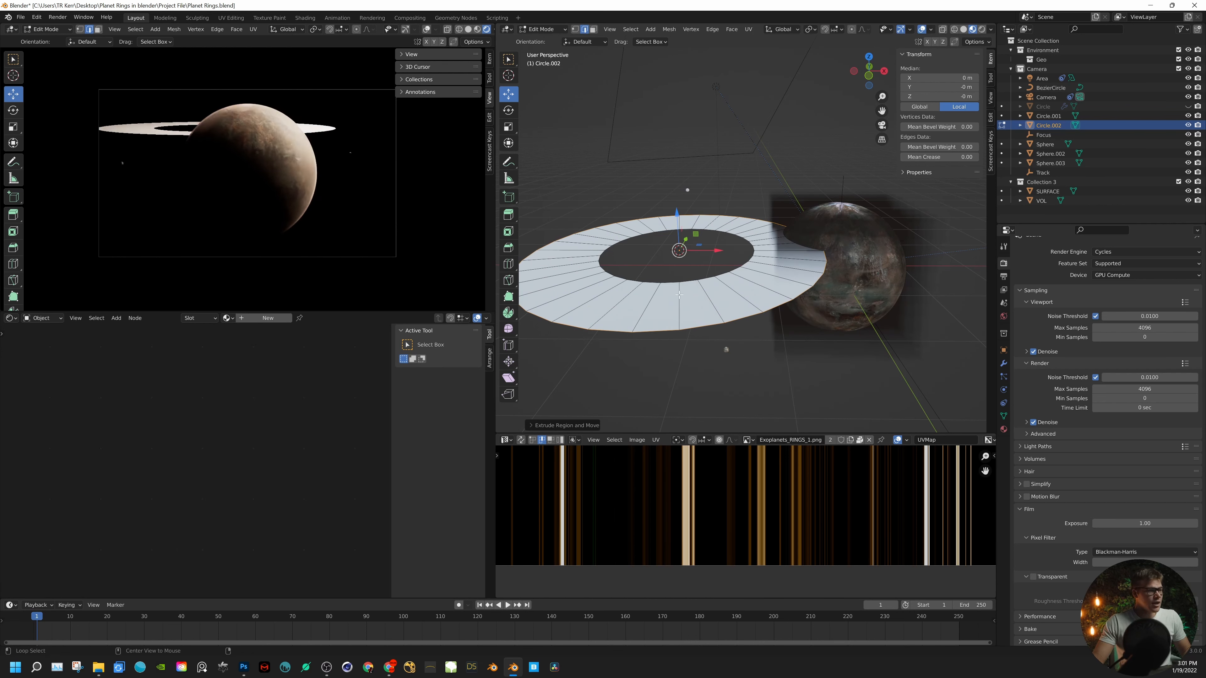
- Scale the ring's inner edge loop outward to narrow the band, and return to Object Mode
{"action": "left_click", "coordinate": [684, 281], "text": "alt"}
{"action": "key", "text": "s"}
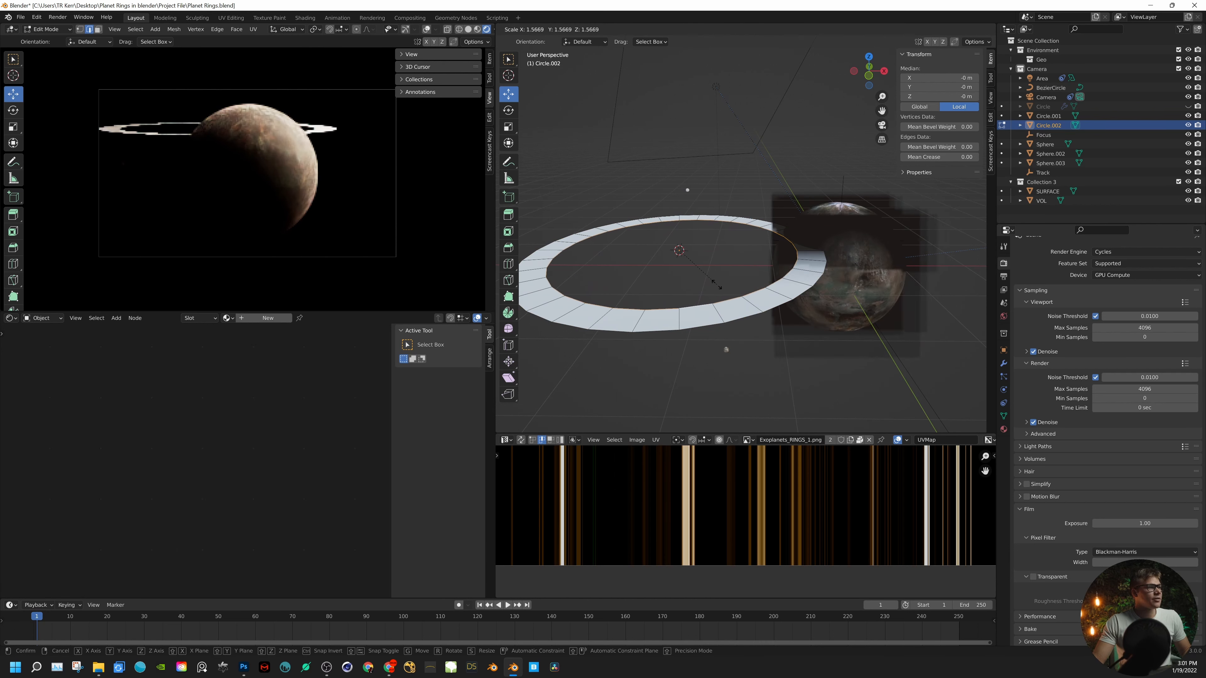
{"action": "left_click", "coordinate": [706, 283]}
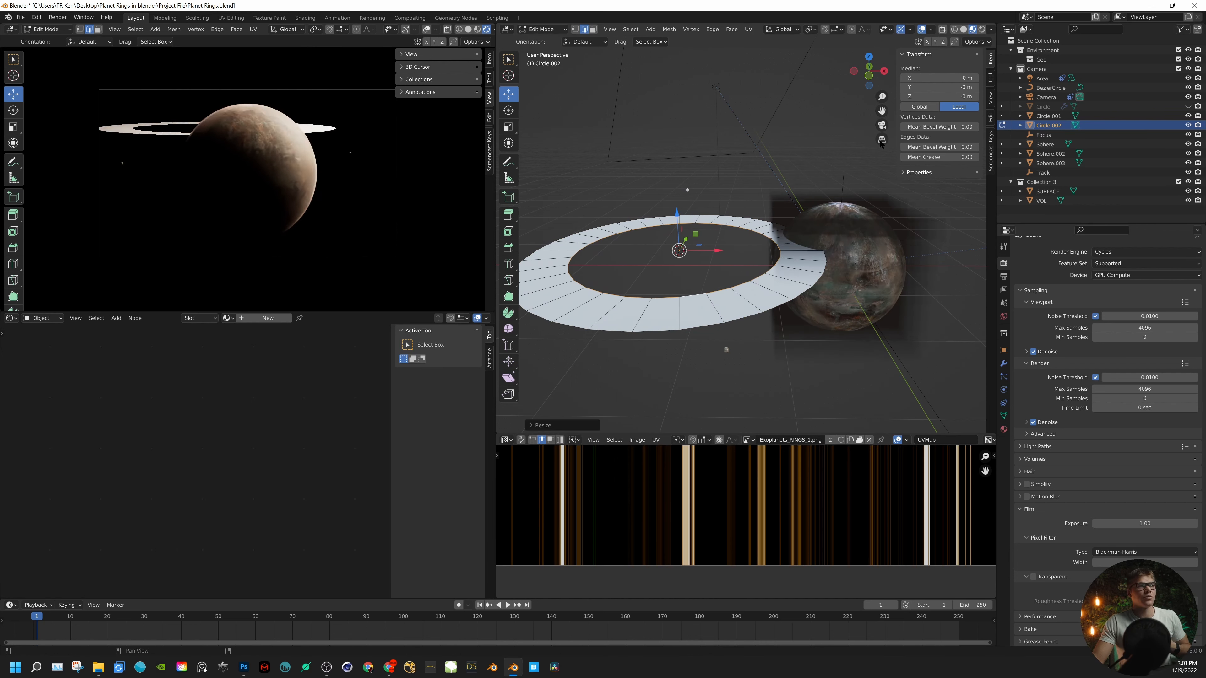
{"action": "key", "text": "Tab"}
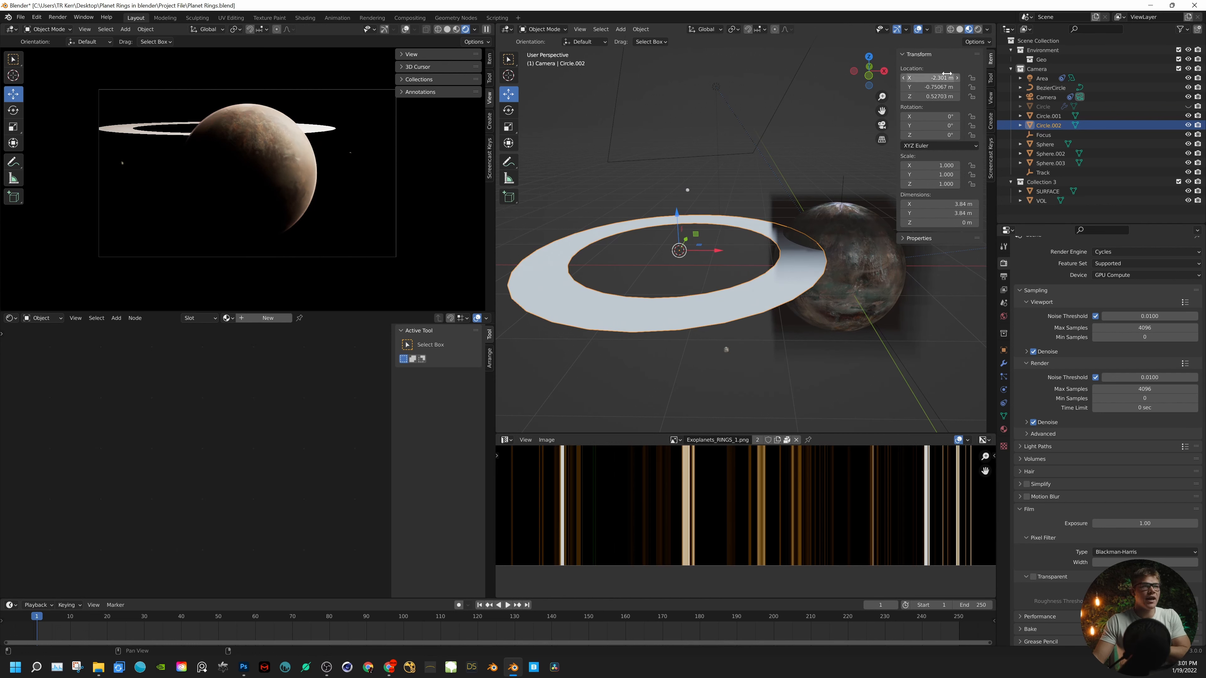
- Center the ring on the planet by setting its X, Y and Z location to 0 m
{"action": "double_click", "coordinate": [930, 78]}
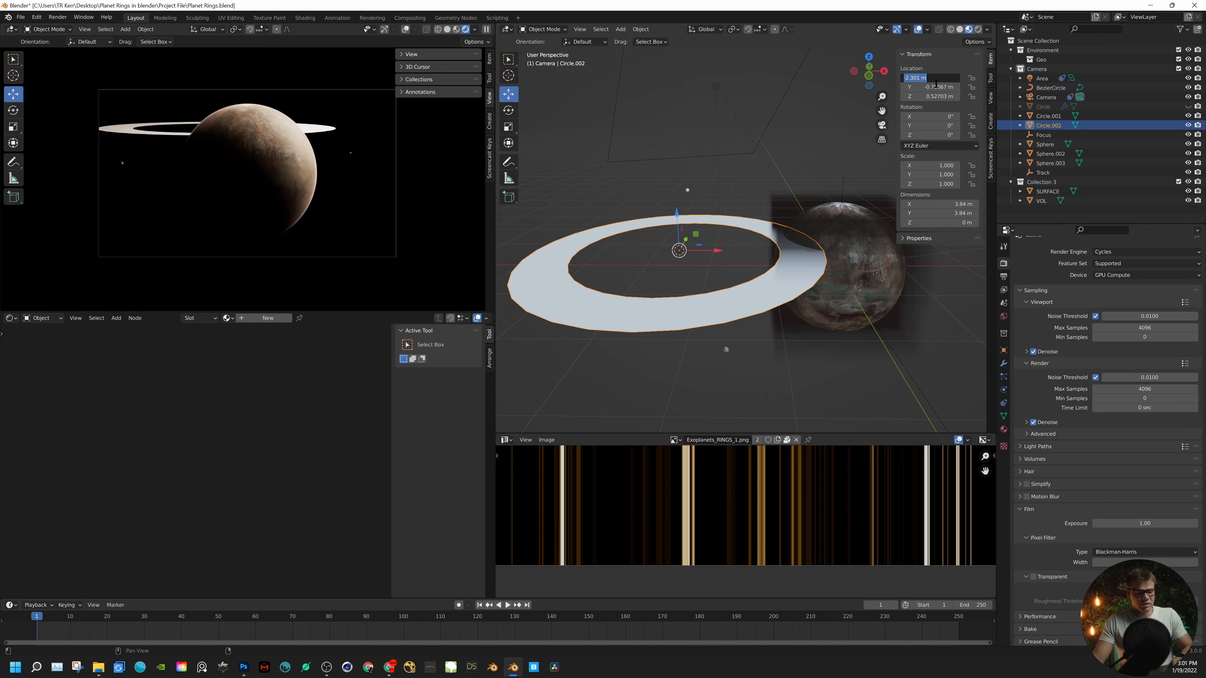
{"action": "type", "text": "0"}
{"action": "key", "text": "Tab"}
{"action": "type", "text": "0"}
{"action": "key", "text": "Tab"}
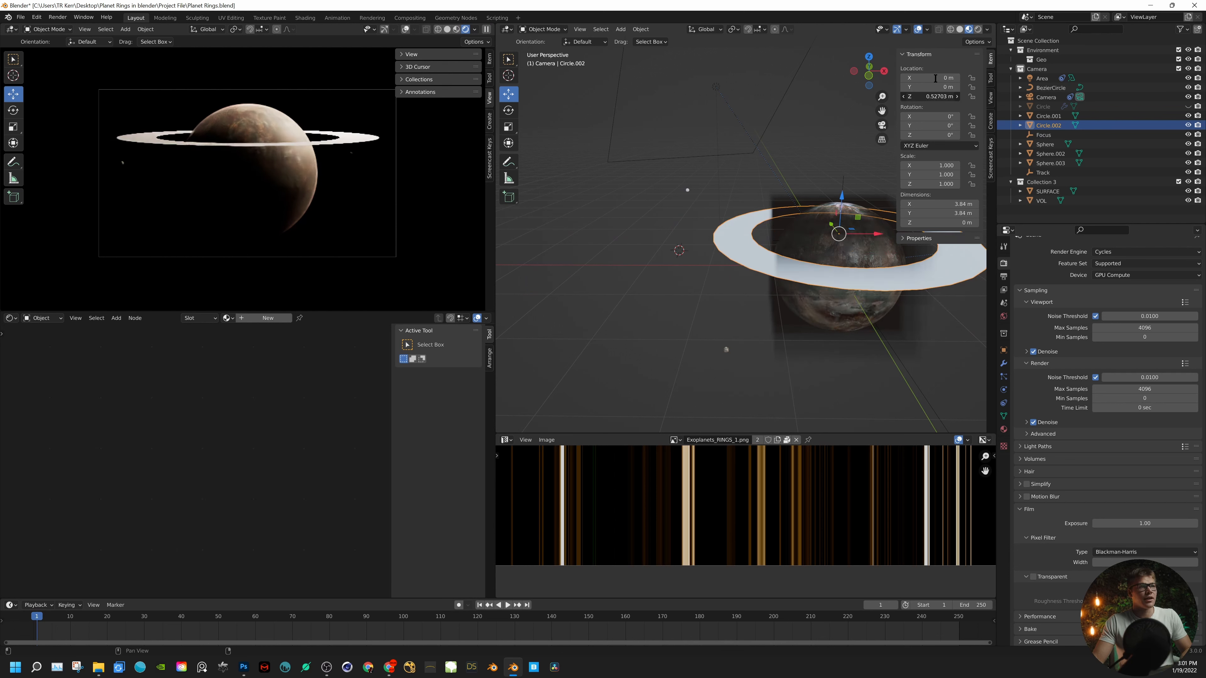
{"action": "type", "text": "0"}
{"action": "key", "text": "Return"}
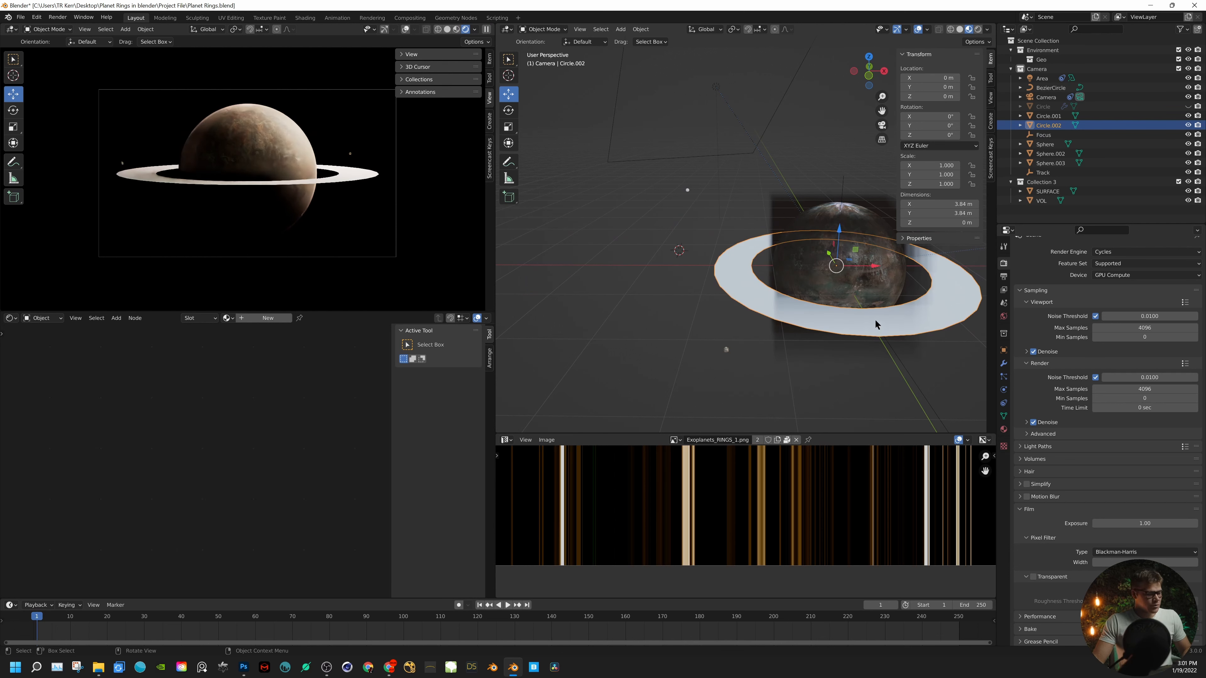
- Scale the ring to about 1.224 and tilt it about 10° around both X and Y
{"action": "key", "text": "s"}
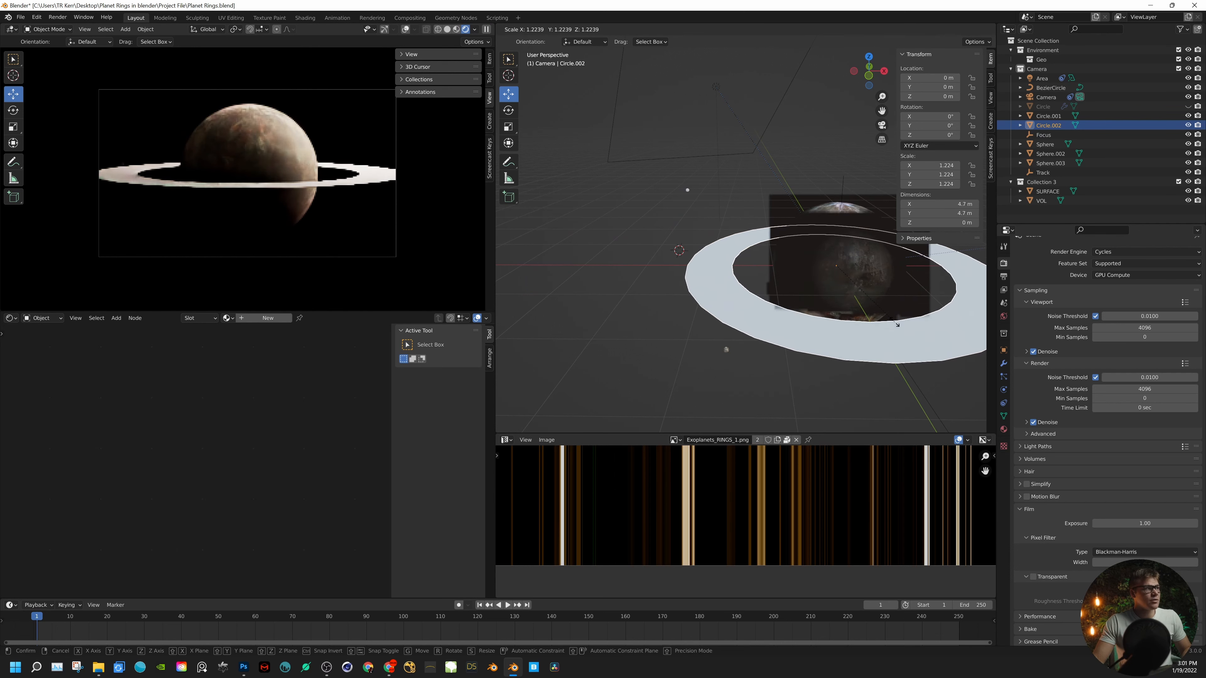
{"action": "left_click", "coordinate": [884, 326]}
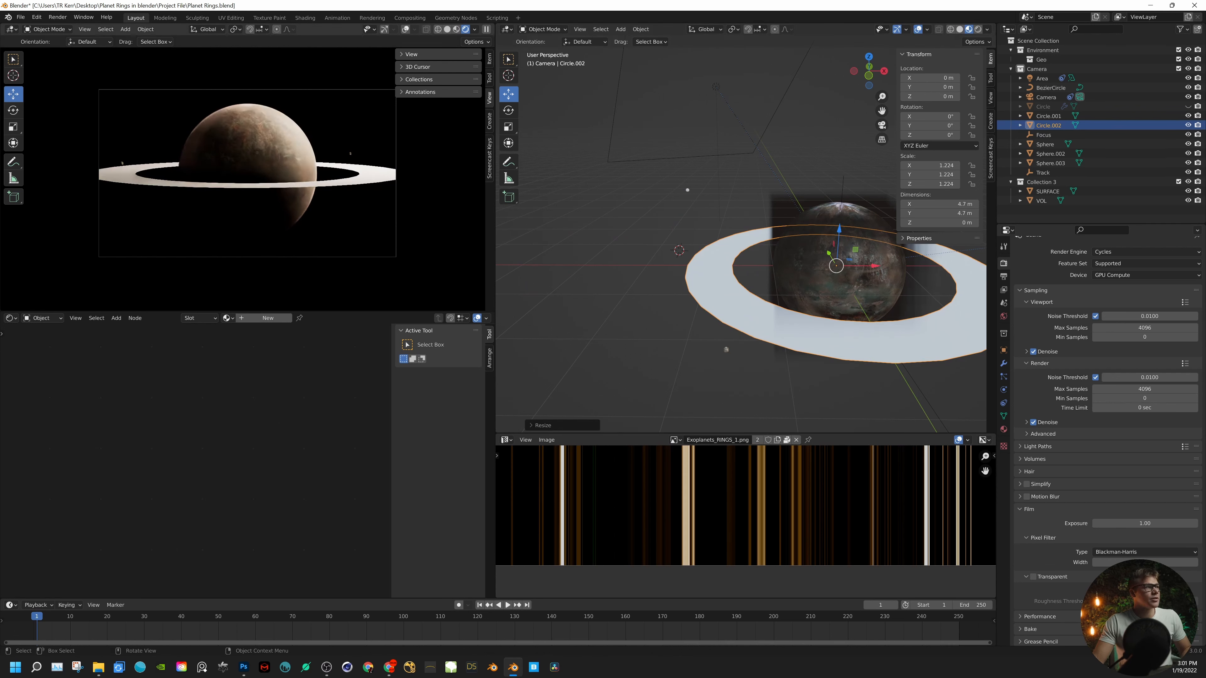
{"action": "left_click", "coordinate": [508, 109]}
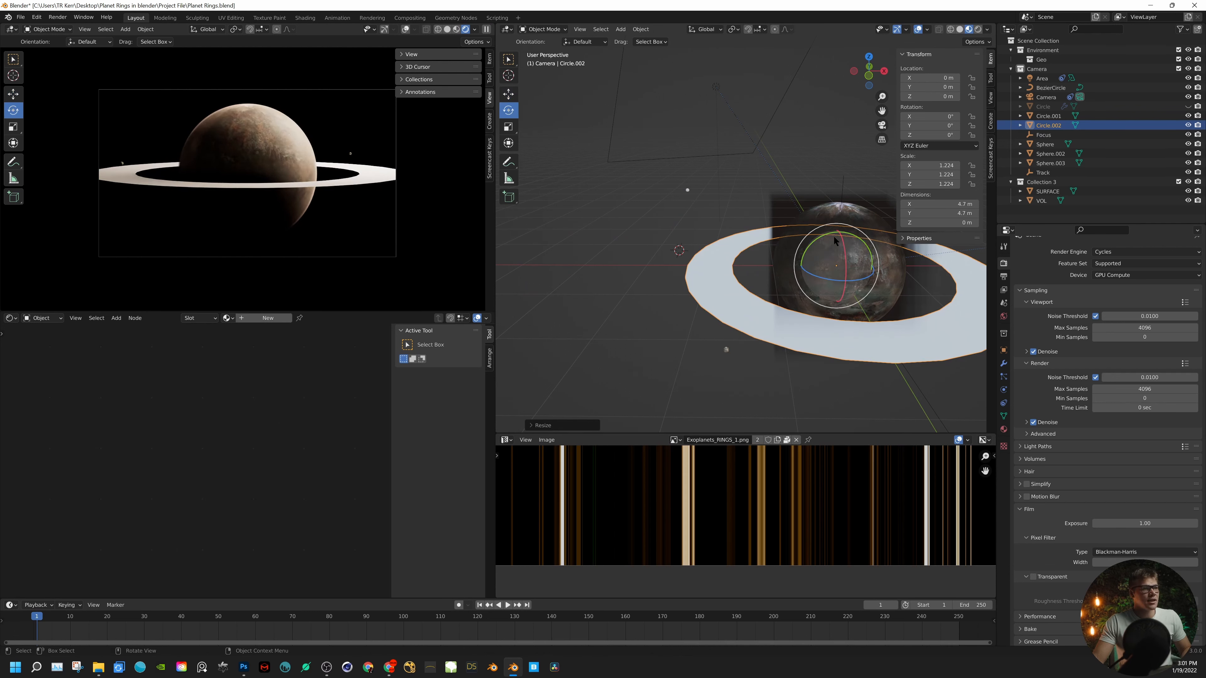
{"action": "mouse_move", "coordinate": [840, 240]}
{"action": "left_mouse_down"}
{"action": "mouse_move", "coordinate": [842, 250]}
{"action": "mouse_move", "coordinate": [810, 248]}
{"action": "mouse_move", "coordinate": [842, 254]}
{"action": "mouse_move", "coordinate": [855, 235]}
{"action": "mouse_move", "coordinate": [850, 252]}
{"action": "left_mouse_up"}
{"action": "key", "text": "y"}
- Scale the ring's inner edge loop to about 0.9 to widen the band toward the planet
{"action": "key", "text": "Tab"}
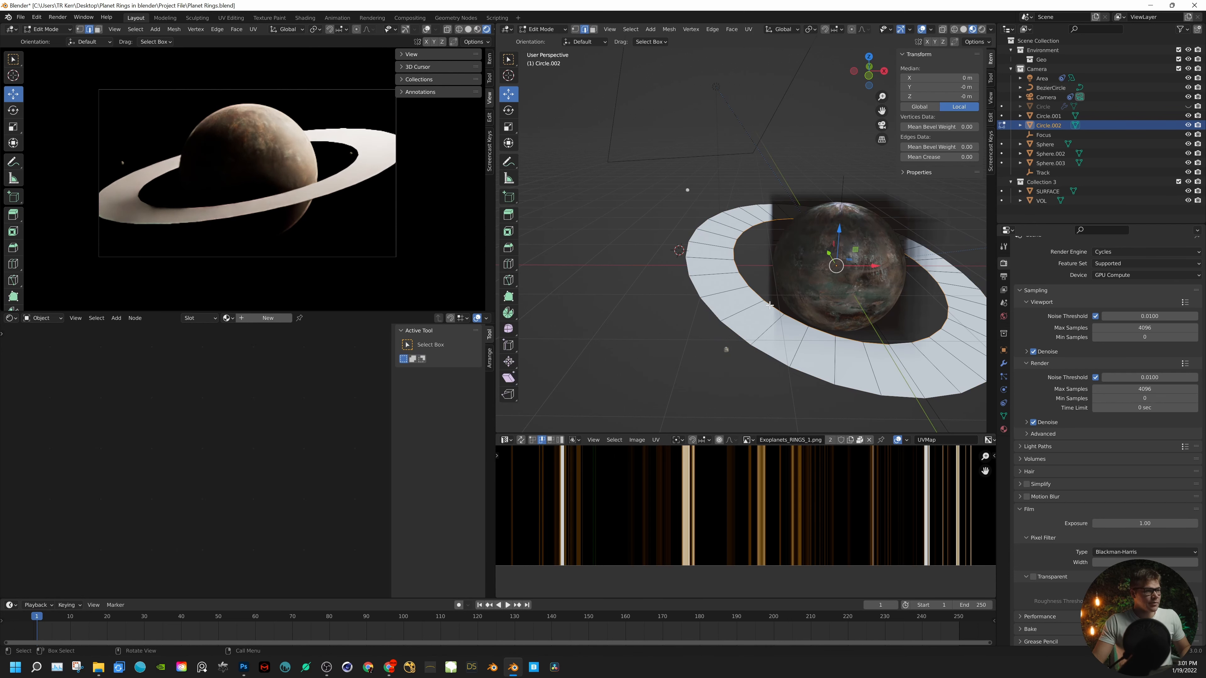
{"action": "key", "text": "s"}
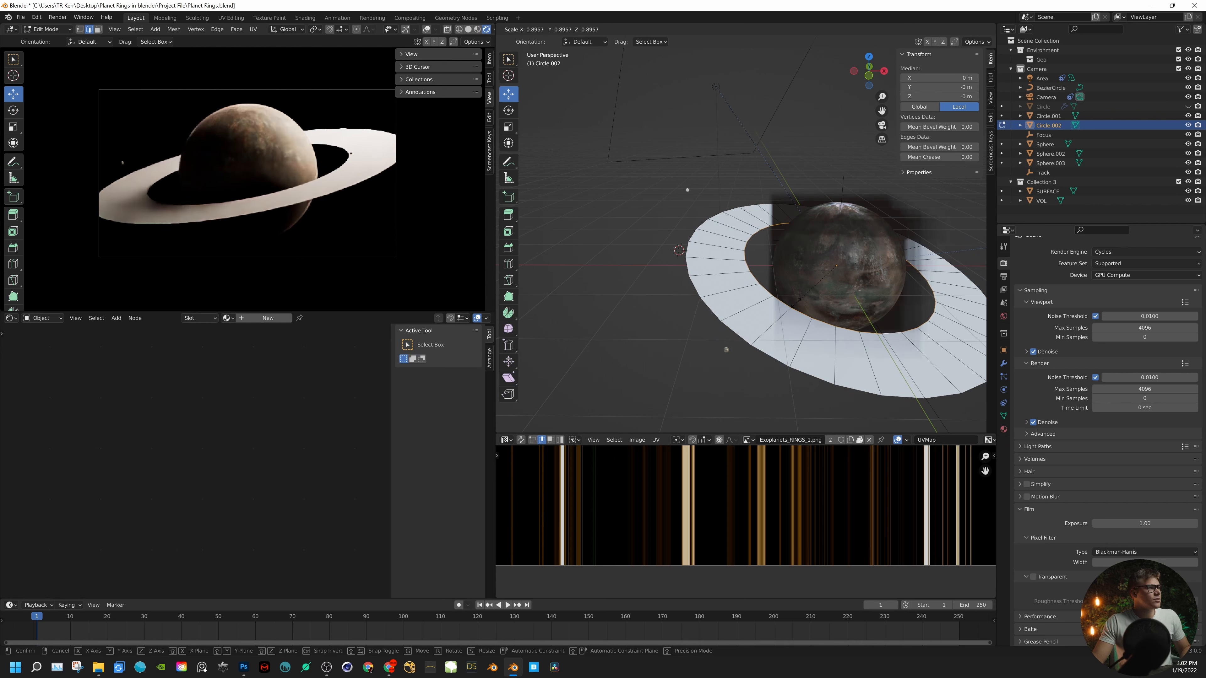
{"action": "left_click", "coordinate": [796, 303]}
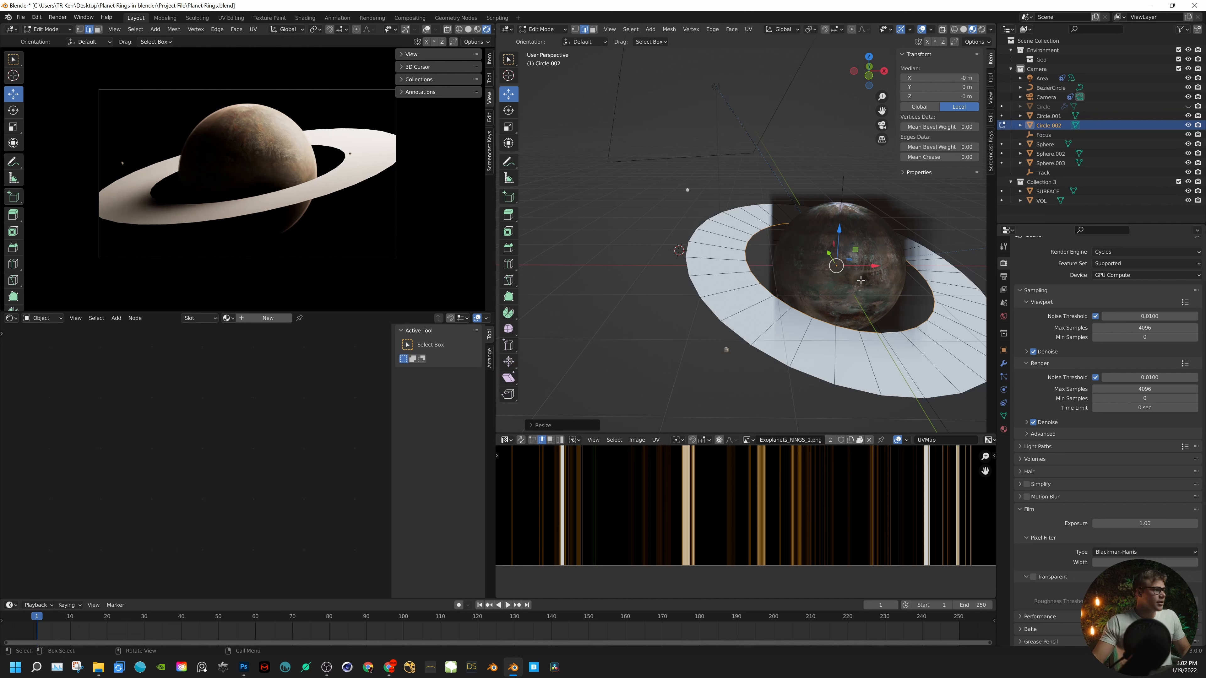
- Create a new material on the ring and name it Ring
{"action": "left_click", "coordinate": [268, 318]}
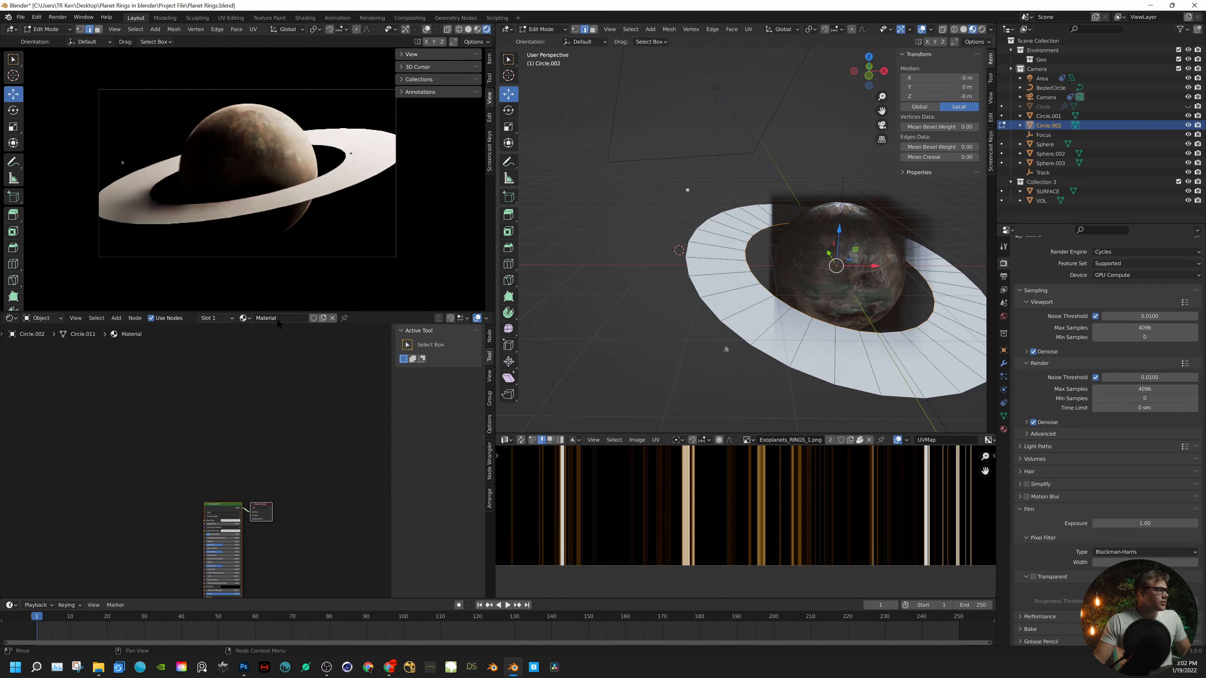
{"action": "double_click", "coordinate": [277, 319]}
{"action": "type", "text": "Ring"}
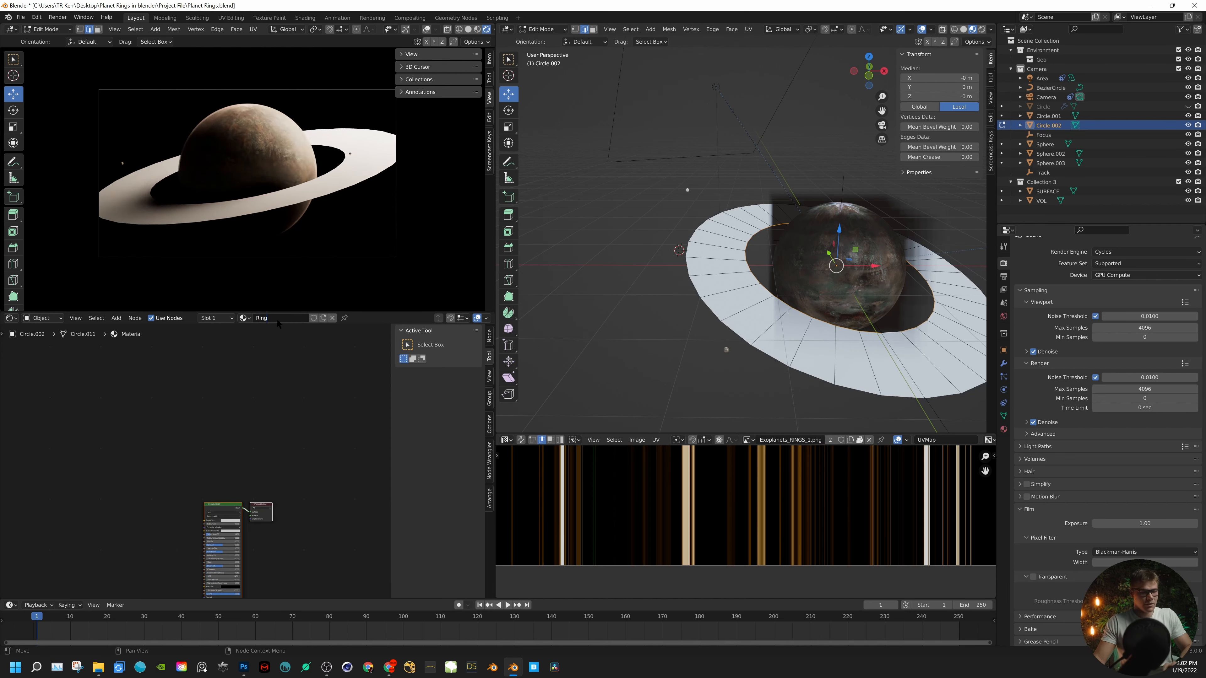
{"action": "key", "text": "Return"}
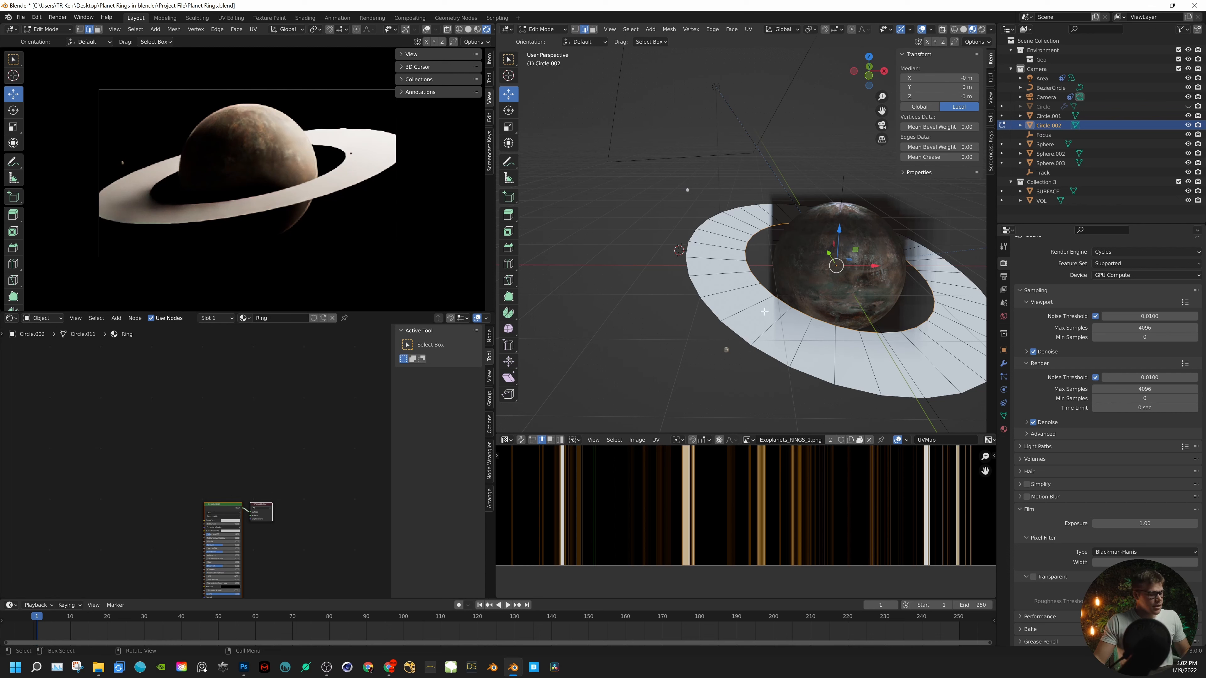
- UV-map the whole ring mesh with Cube Projection
{"action": "key", "text": "Tab"}
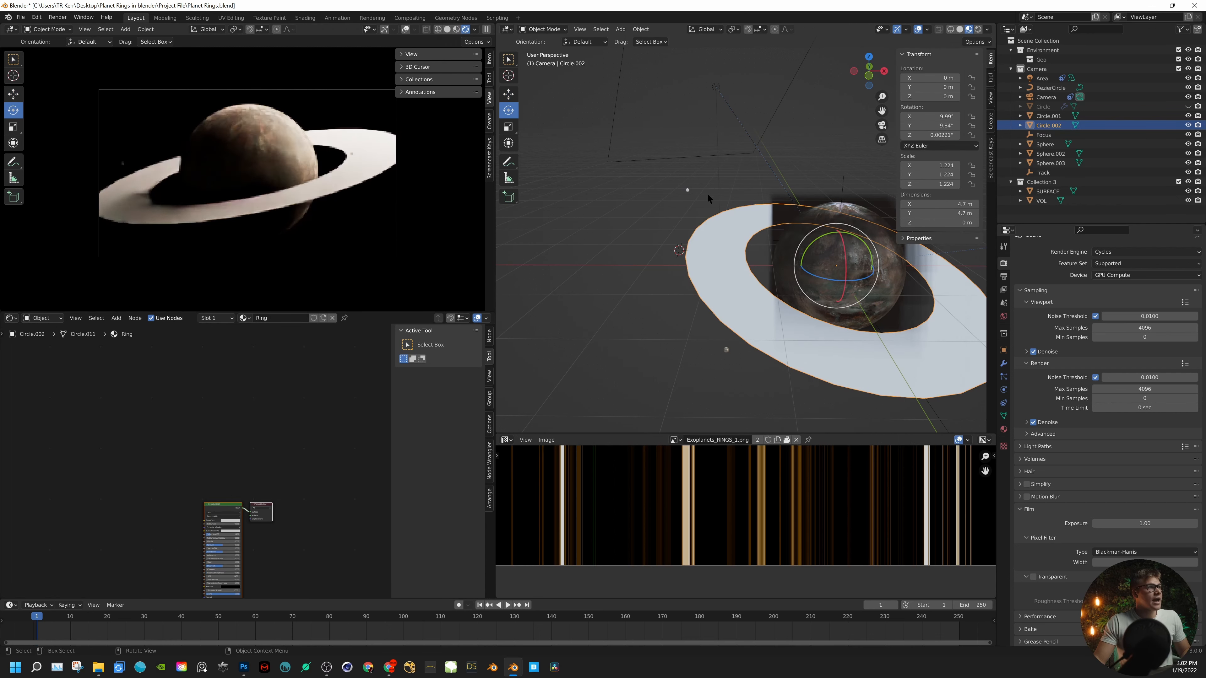
{"action": "middle_click_drag", "start_coordinate": [707, 191], "coordinate": [674, 206]}
{"action": "key", "text": "Tab"}
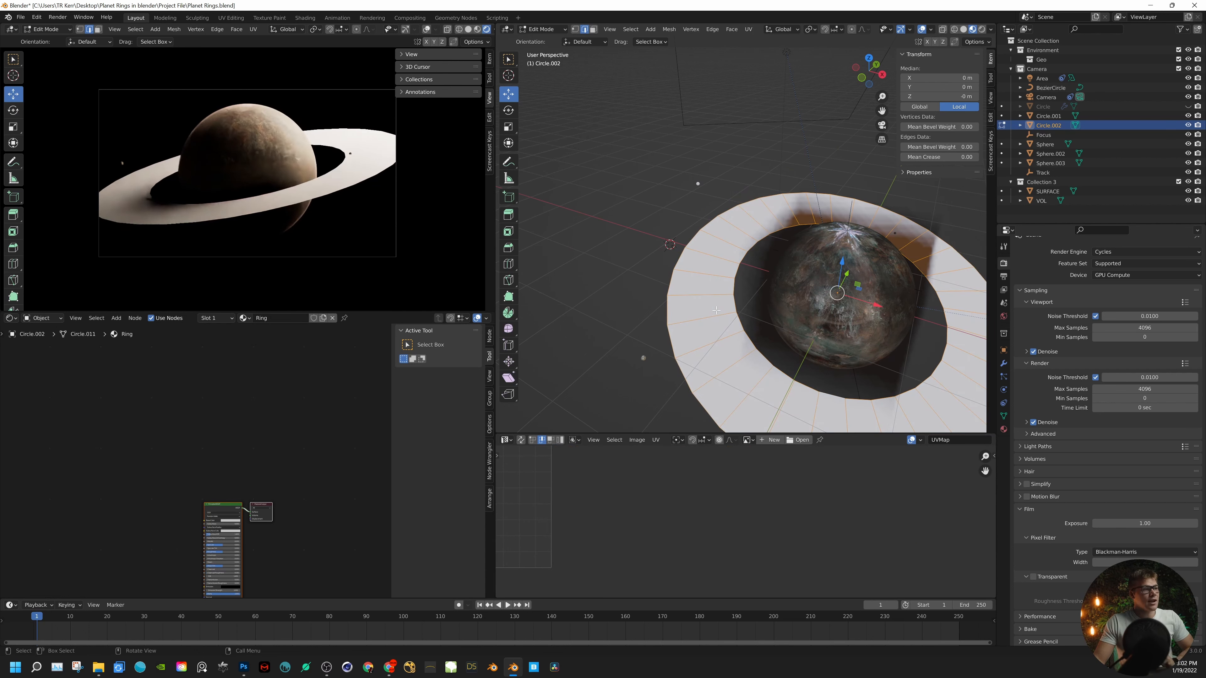
{"action": "key", "text": "u"}
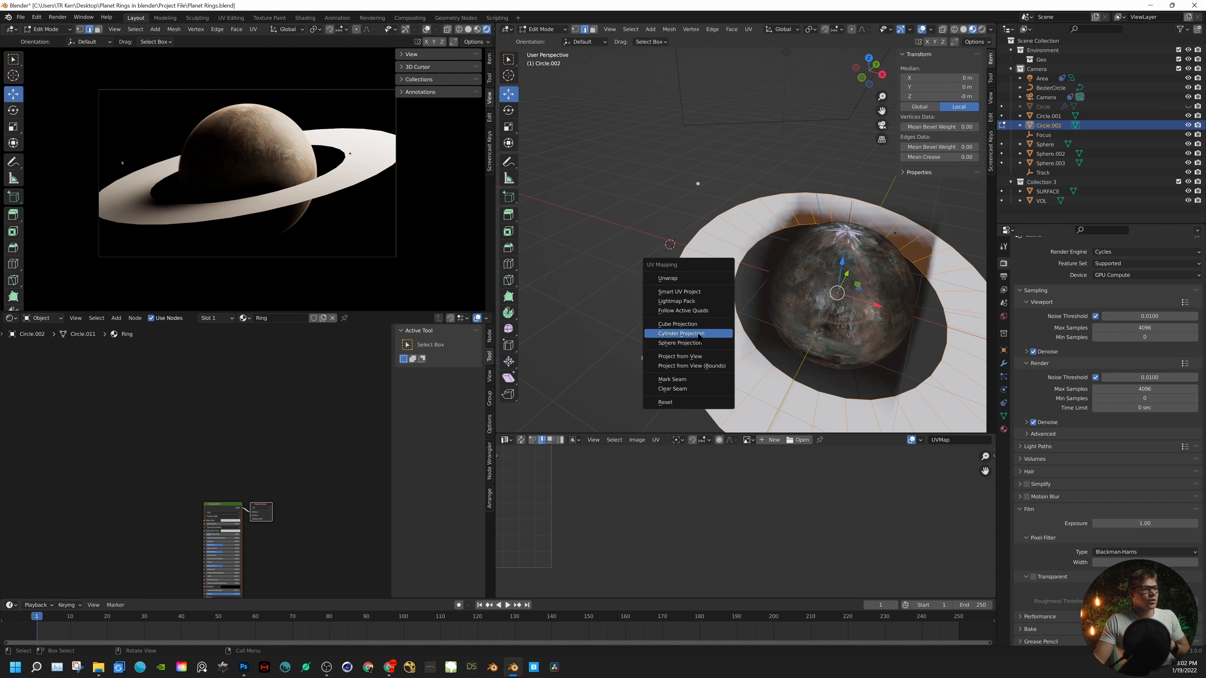
{"action": "left_click", "coordinate": [701, 325]}
{"action": "scroll", "coordinate": [644, 565], "scroll_direction": "down", "scroll_amount": 3}
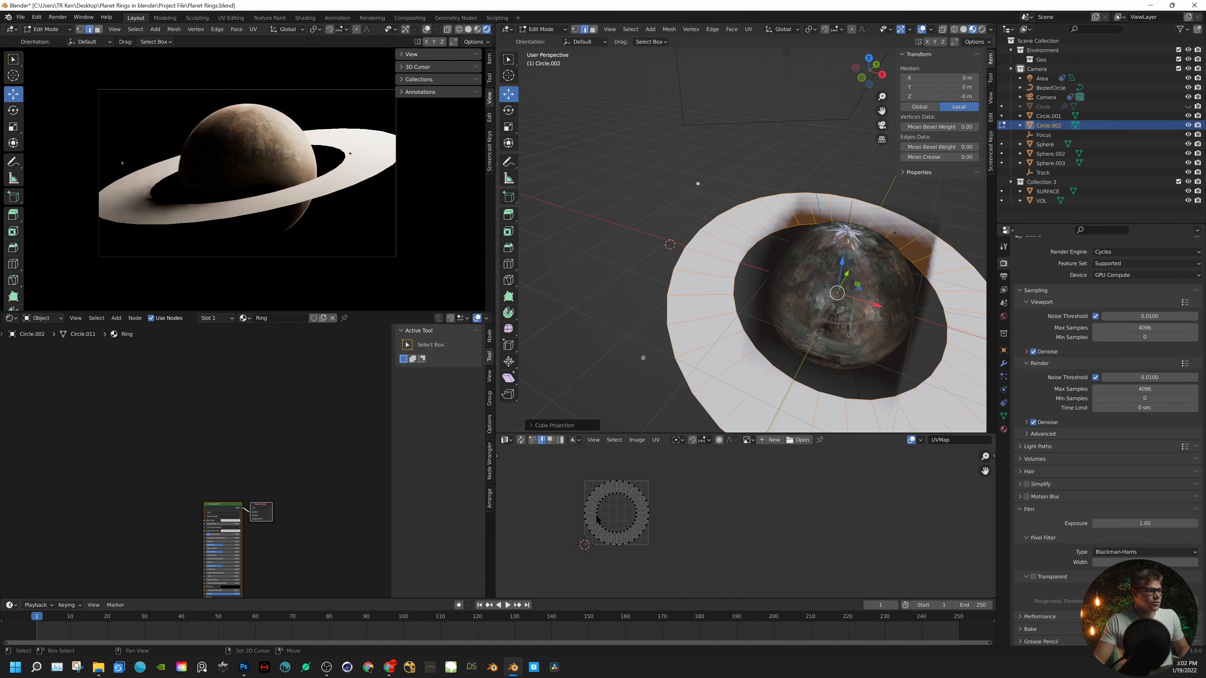
- Use Exoplanets_RINGS_1.png as an image texture in the Ring material and connect its Color output to the shader's Base Color
{"action": "middle_click_drag", "start_coordinate": [605, 508], "coordinate": [707, 506]}
{"action": "scroll", "coordinate": [706, 506], "scroll_direction": "up", "scroll_amount": 4}
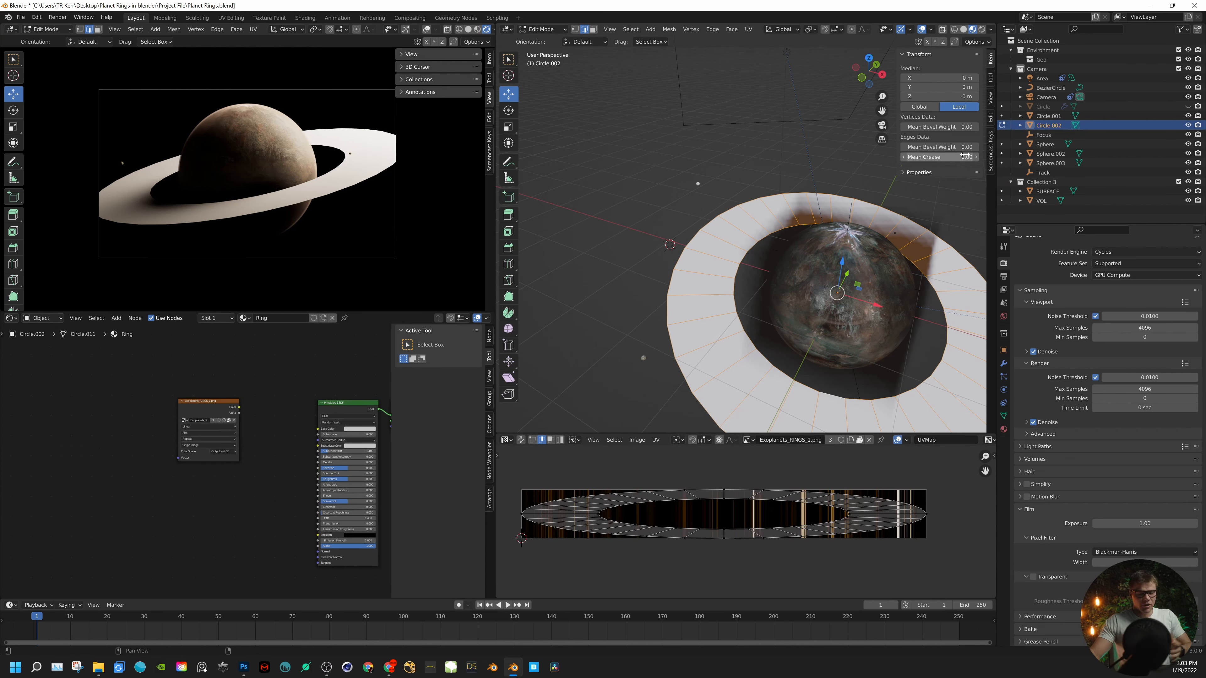
{"action": "middle_click_drag", "start_coordinate": [267, 453], "coordinate": [273, 442]}
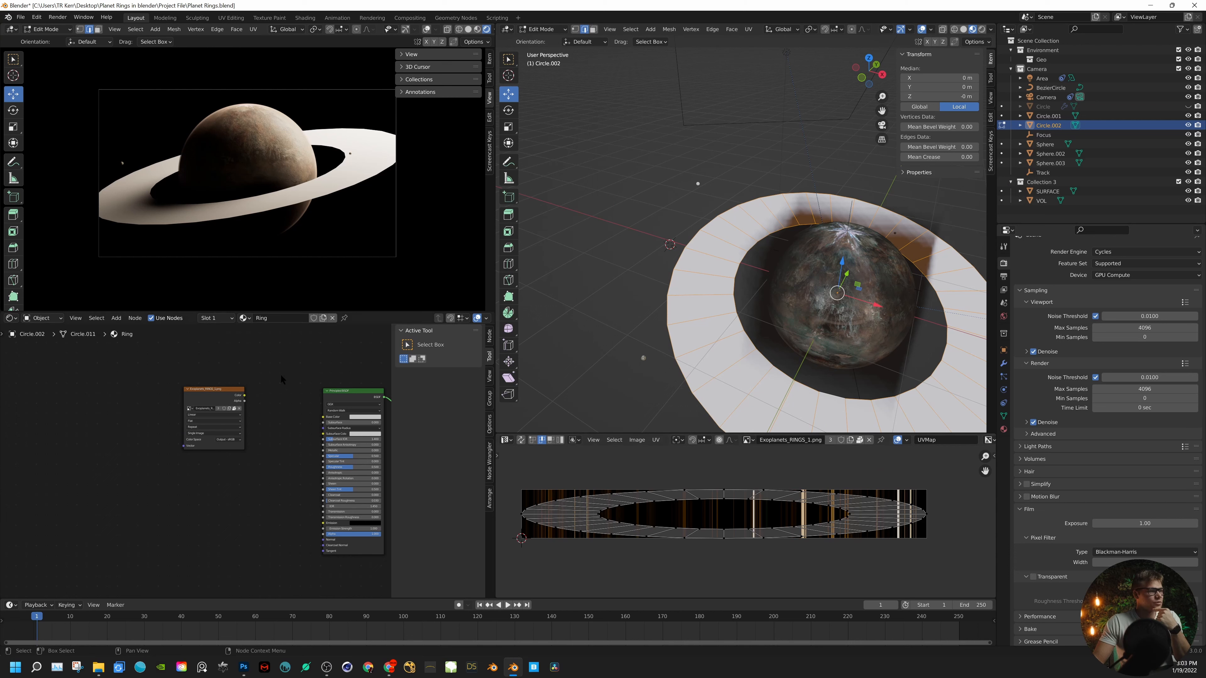
{"action": "left_click_drag", "start_coordinate": [245, 396], "coordinate": [323, 417]}
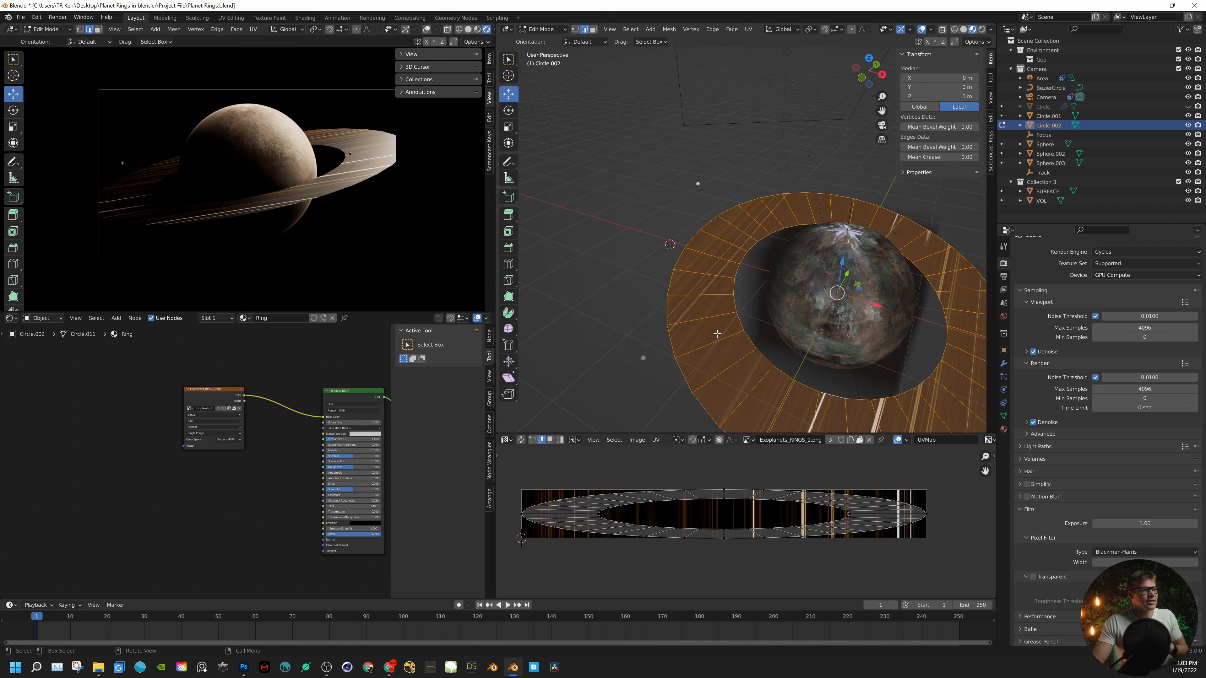
- Unwrap the whole ring with Follow Active Quads in Even edge length mode, using a face on the ring as the active quad
{"action": "key", "text": "alt+a"}
{"action": "key", "text": "3"}
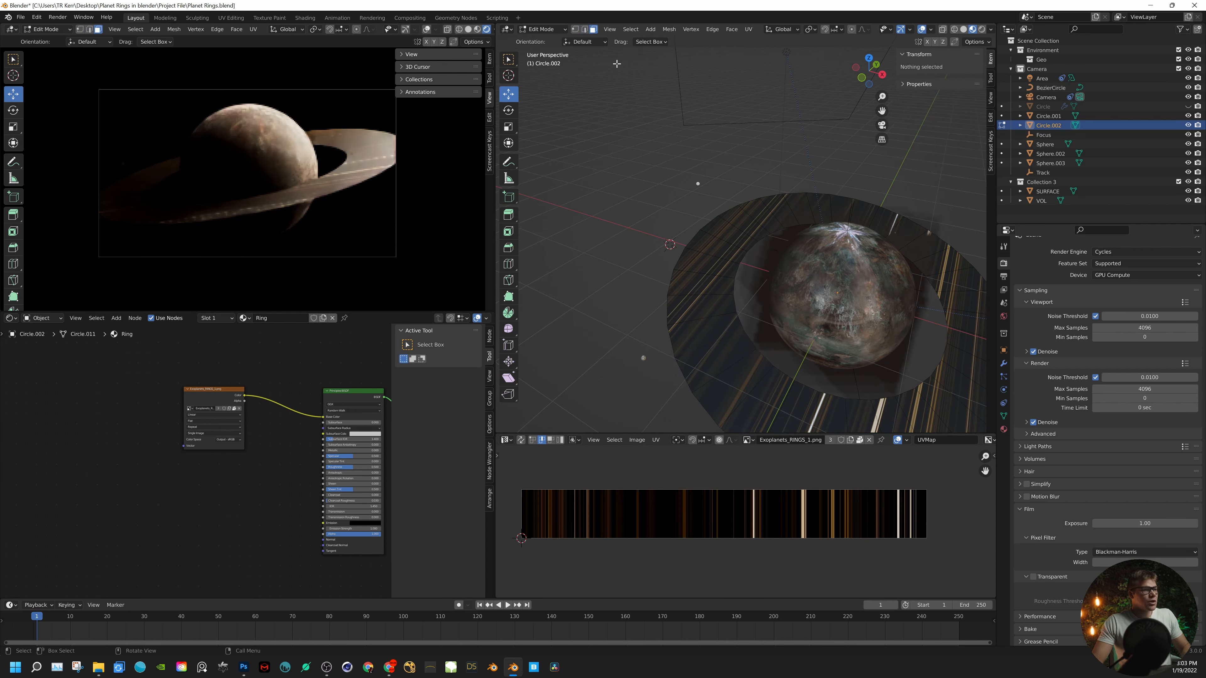
{"action": "left_click", "coordinate": [703, 329]}
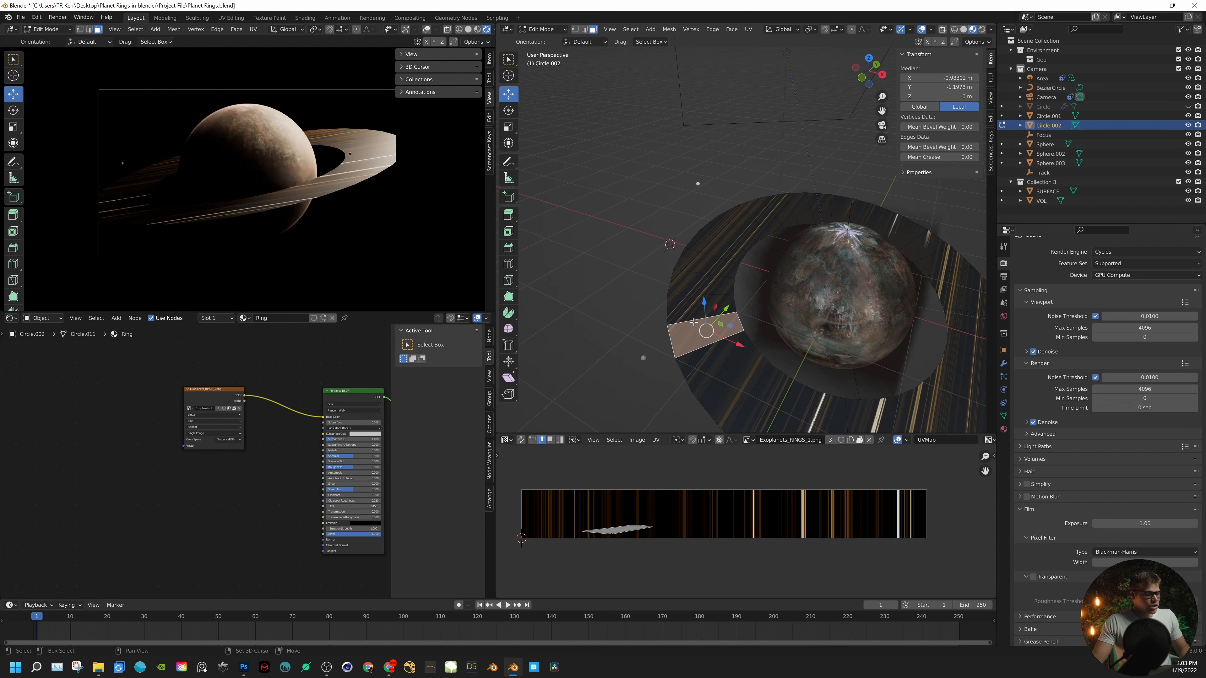
{"action": "left_click", "coordinate": [689, 323], "text": "alt"}
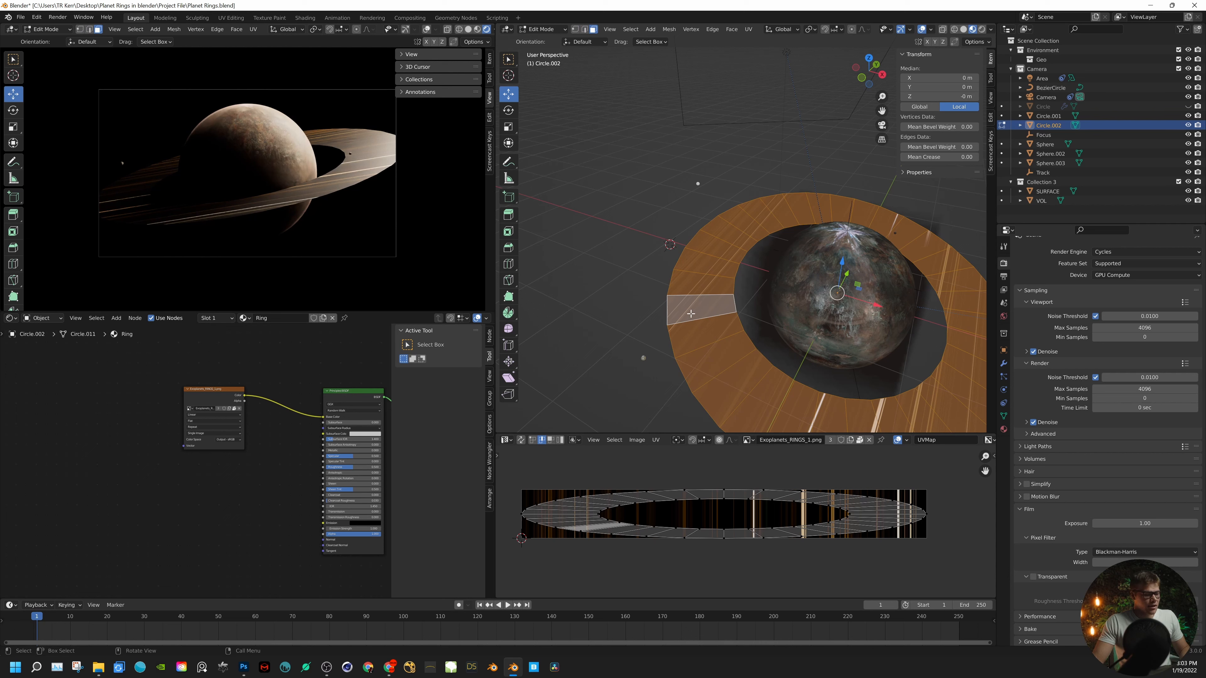
{"action": "key", "text": "u"}
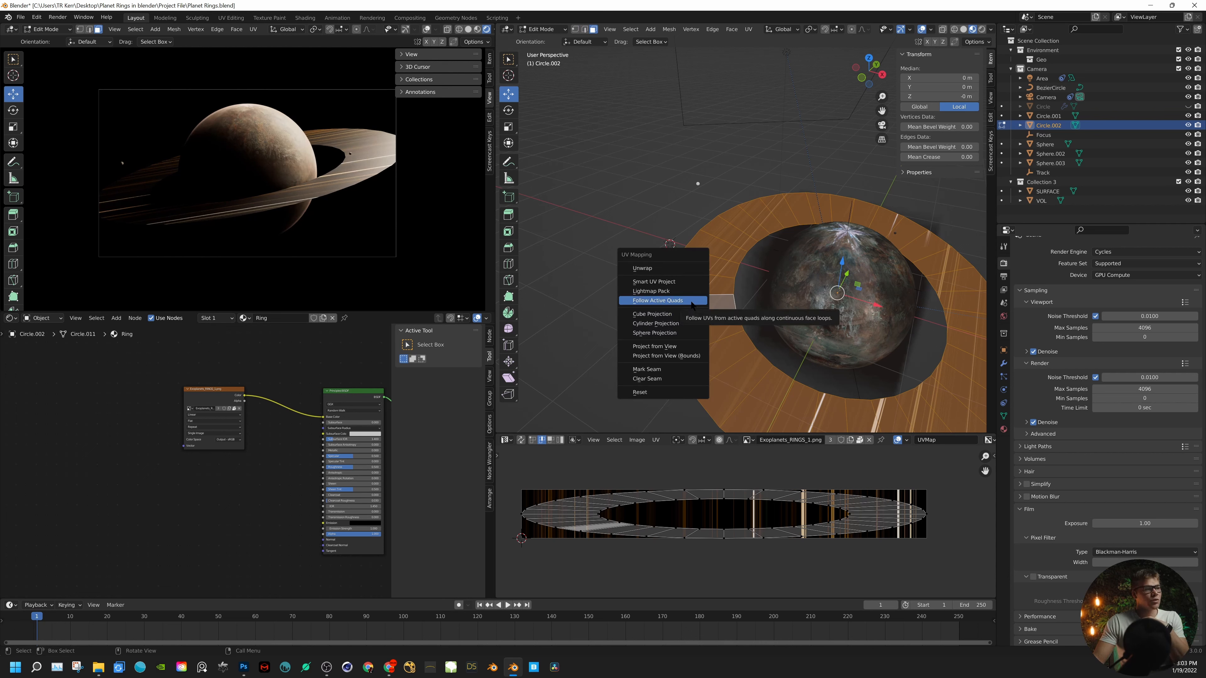
{"action": "left_click", "coordinate": [692, 302]}
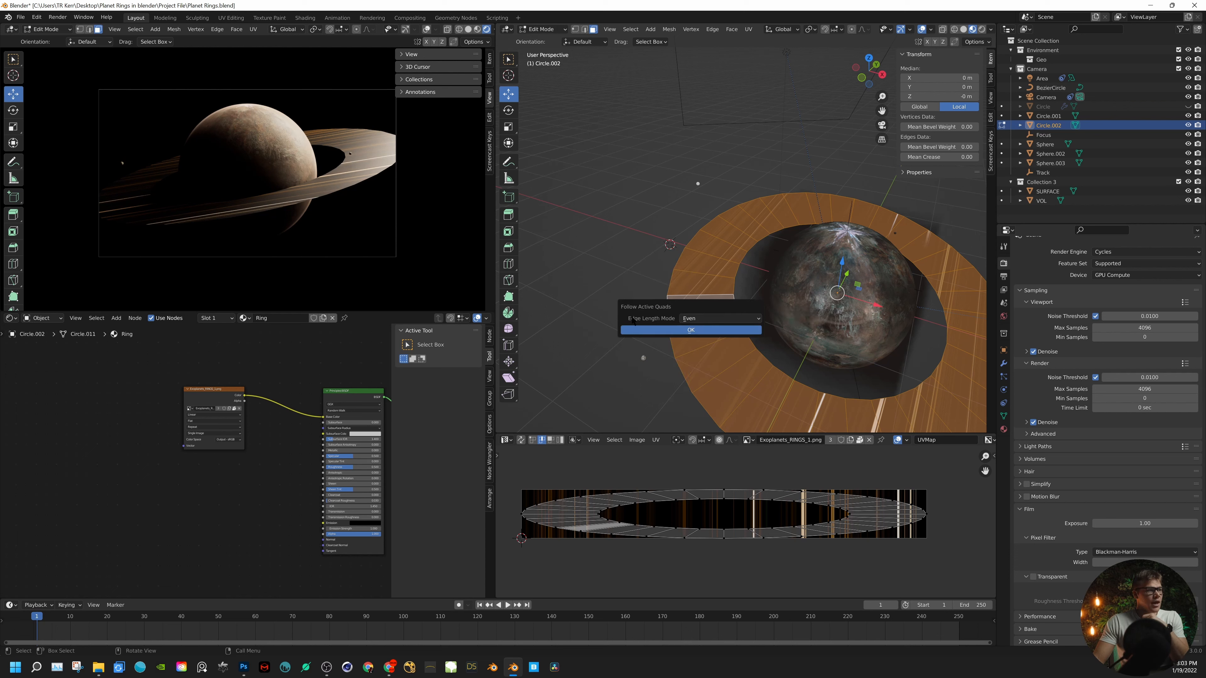
{"action": "left_click", "coordinate": [680, 335]}
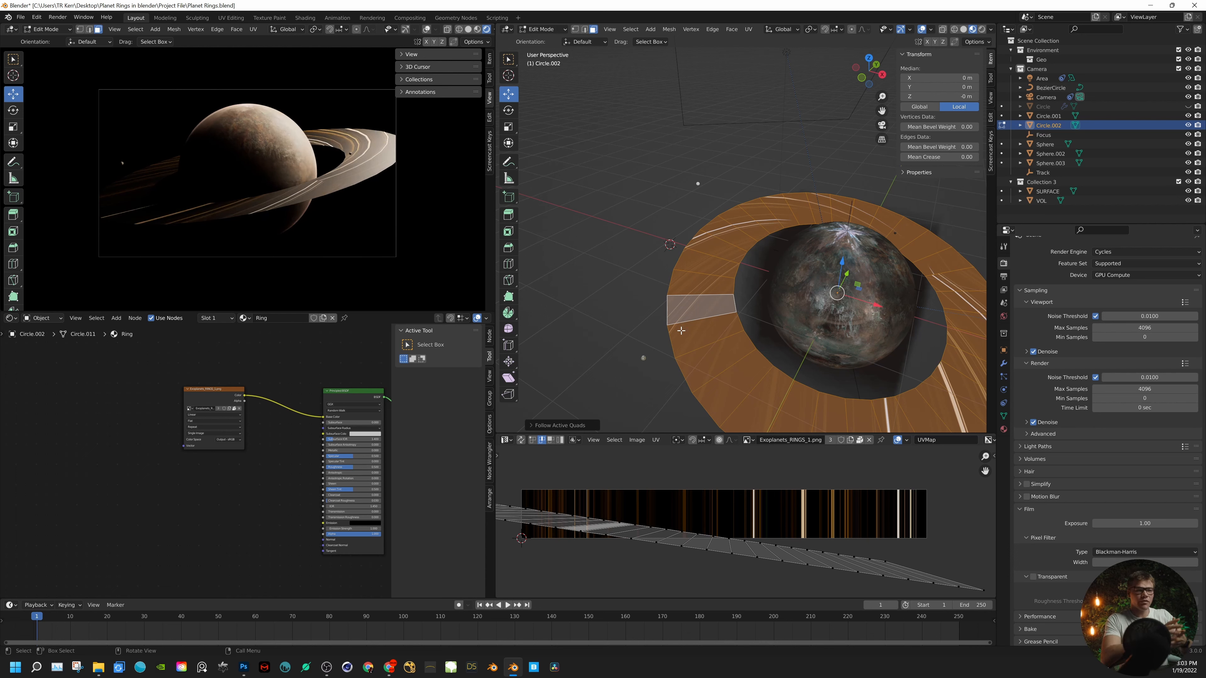
- Flatten the upper row of the ring's UV vertices with Align Y and move it up about 2.63 units
{"action": "scroll", "coordinate": [746, 522], "scroll_direction": "down", "scroll_amount": 3}
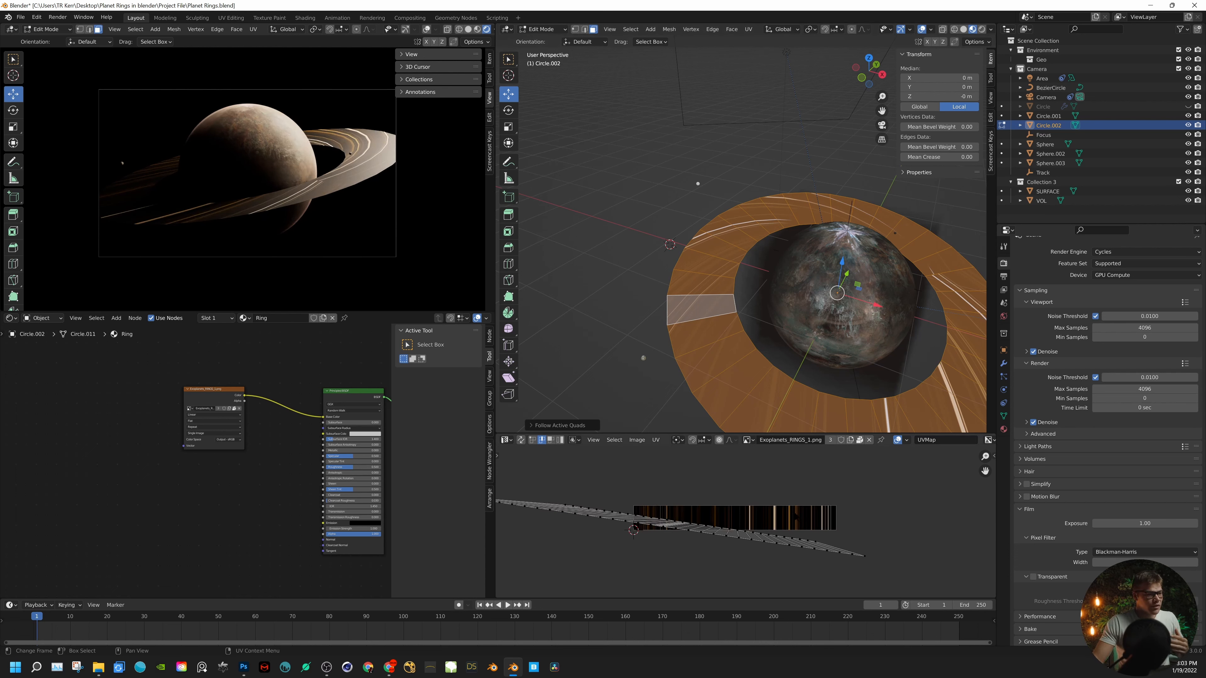
{"action": "middle_click_drag", "start_coordinate": [797, 517], "coordinate": [871, 509]}
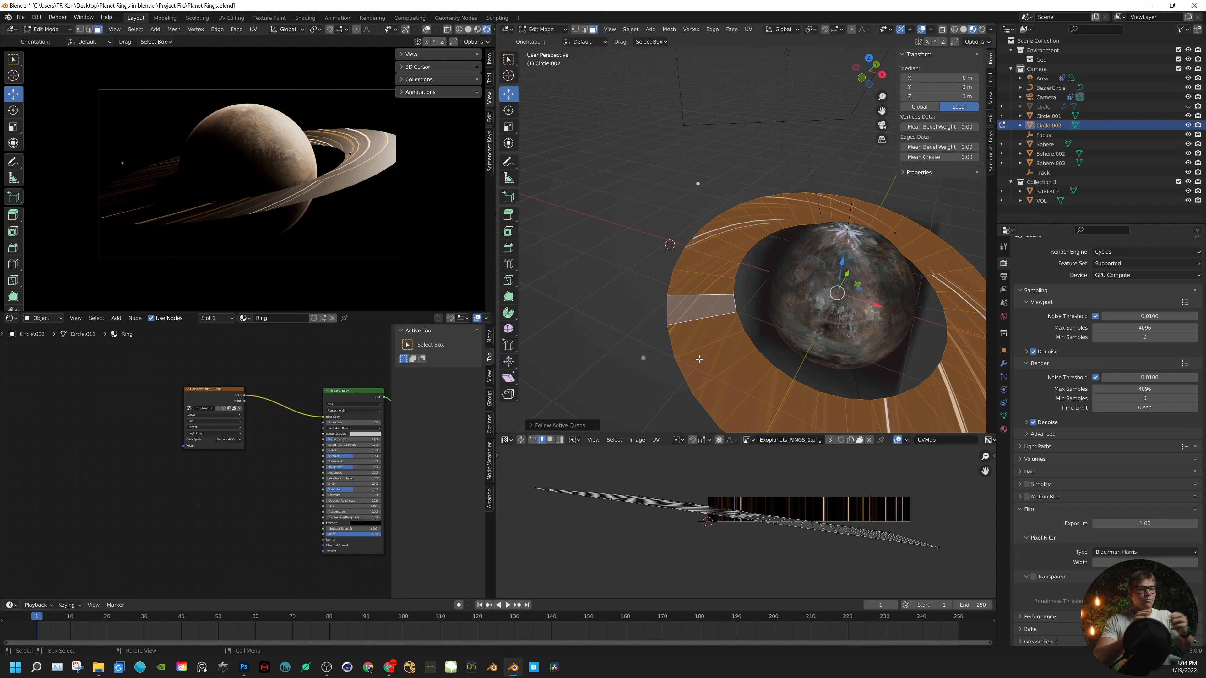
{"action": "key", "text": "1"}
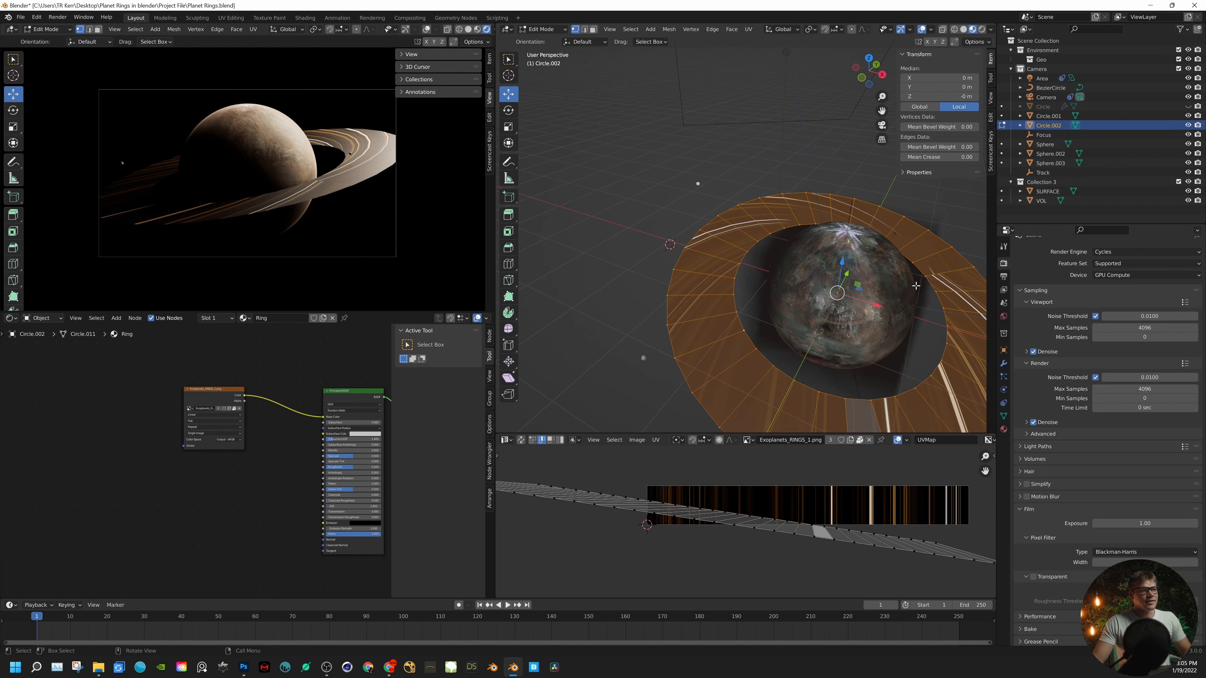
{"action": "left_click", "coordinate": [757, 520], "text": "alt"}
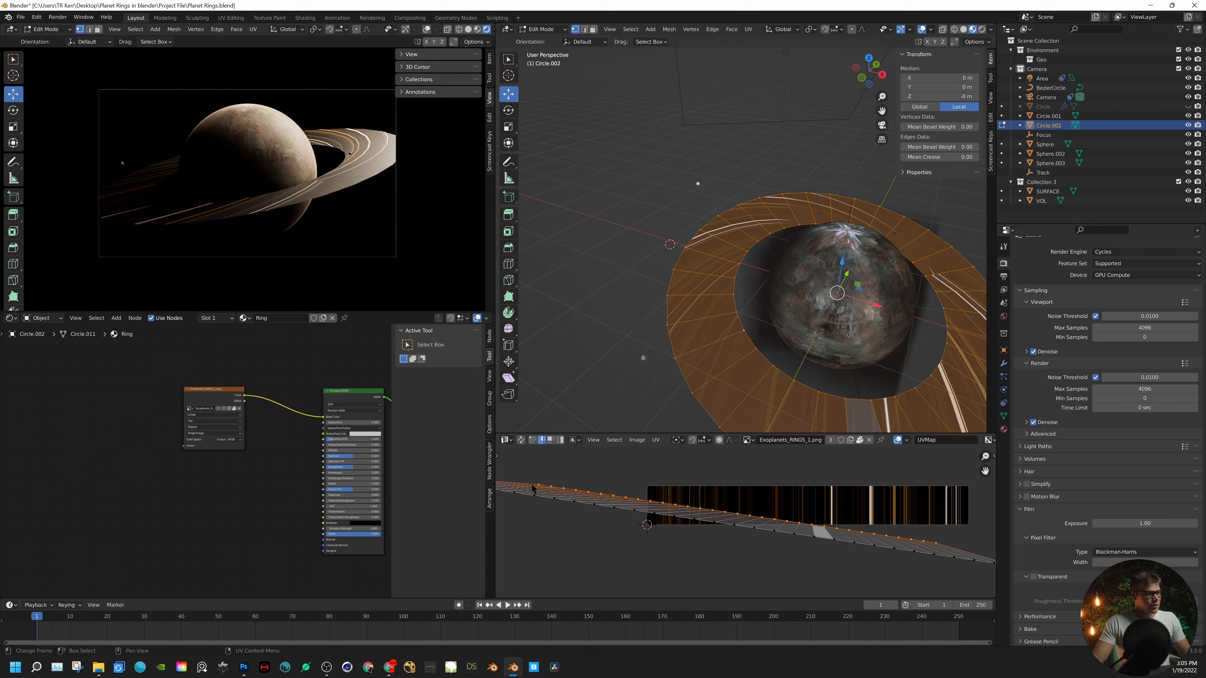
{"action": "right_click", "coordinate": [798, 525]}
{"action": "left_click", "coordinate": [793, 527]}
{"action": "right_click", "coordinate": [755, 539]}
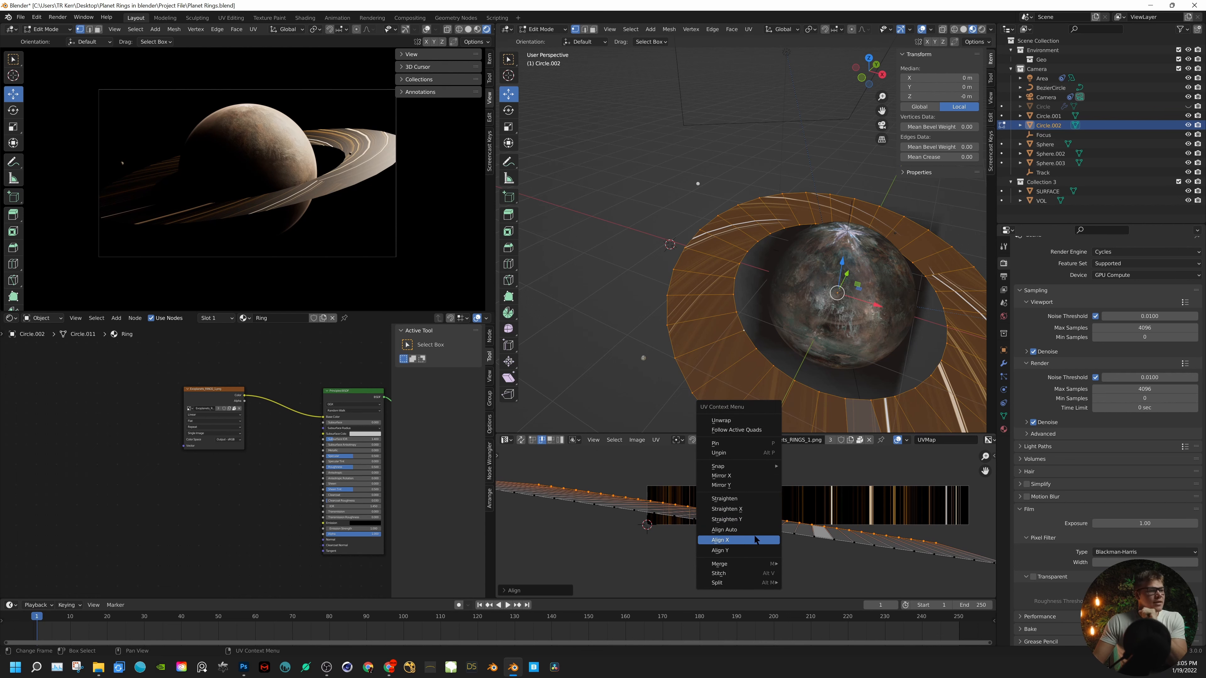
{"action": "left_click", "coordinate": [732, 540]}
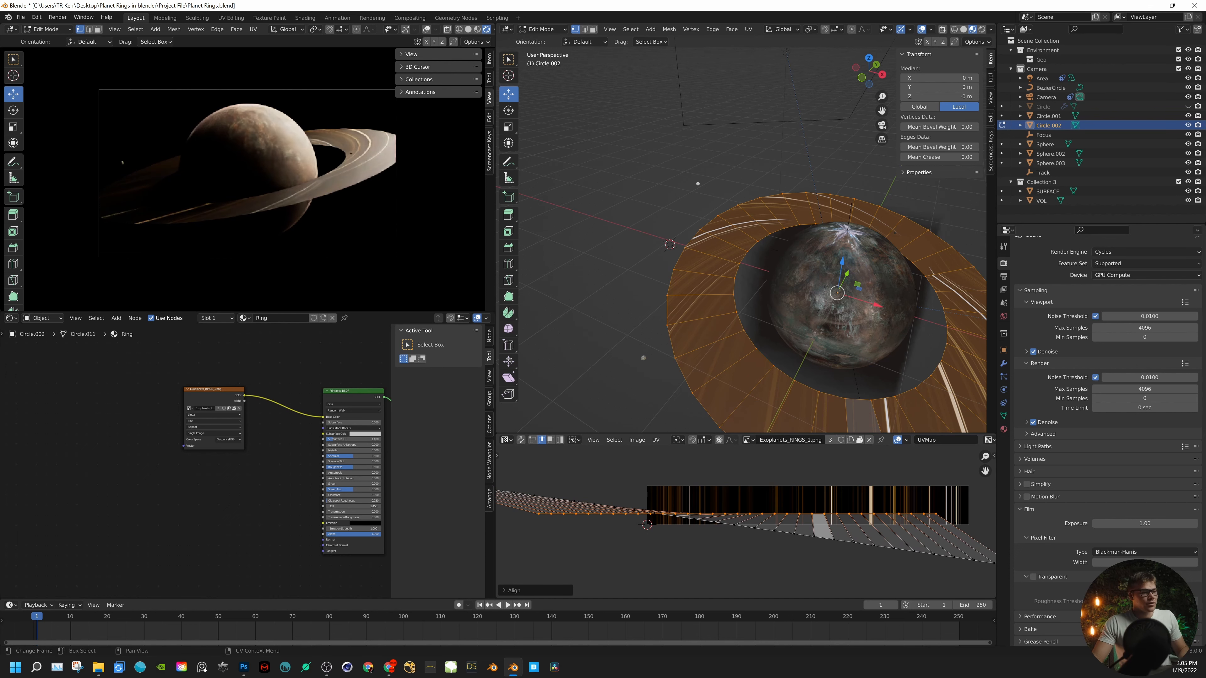
{"action": "scroll", "coordinate": [750, 525], "scroll_direction": "down", "scroll_amount": 4}
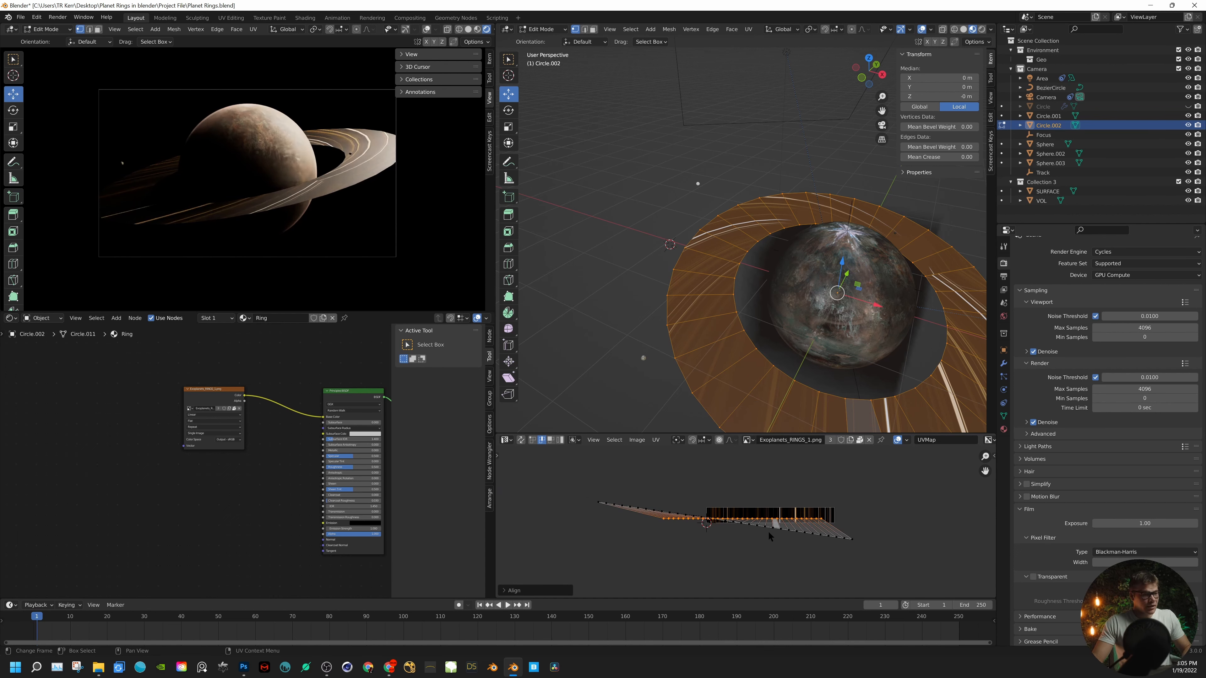
{"action": "key", "text": "g"}
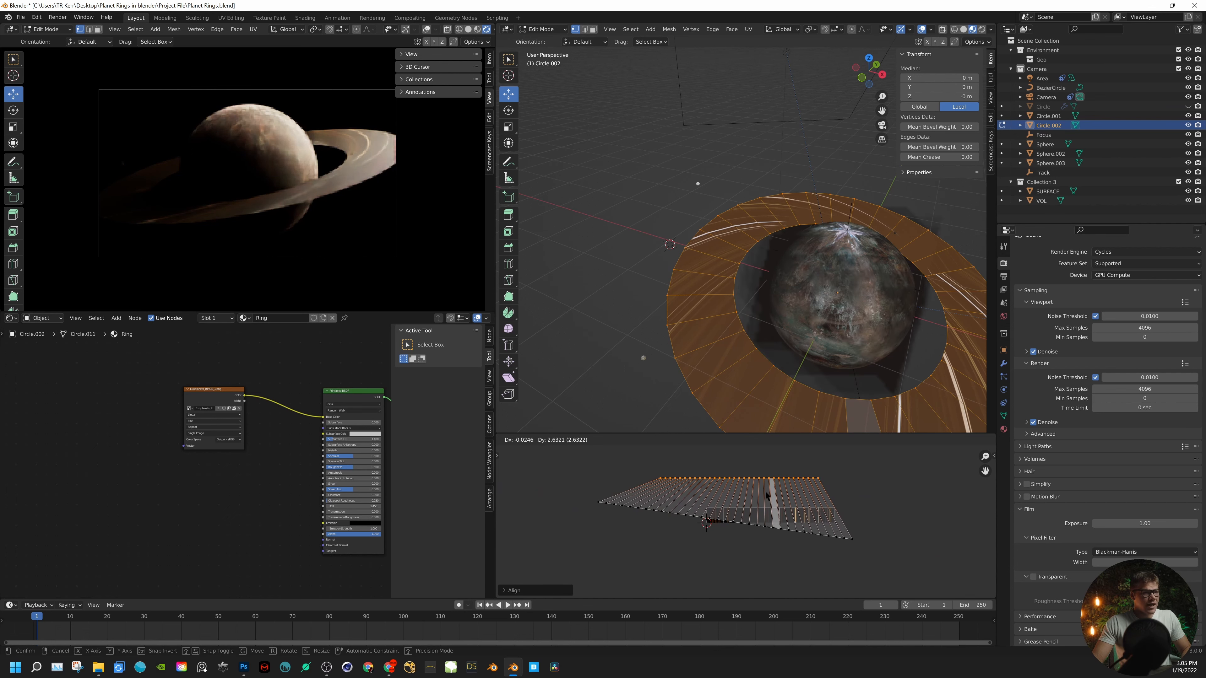
{"action": "left_click", "coordinate": [765, 494]}
- Select the entire lower row of the UV strip's vertices and flatten it with Align Y
{"action": "left_click_drag", "start_coordinate": [874, 563], "coordinate": [670, 511]}
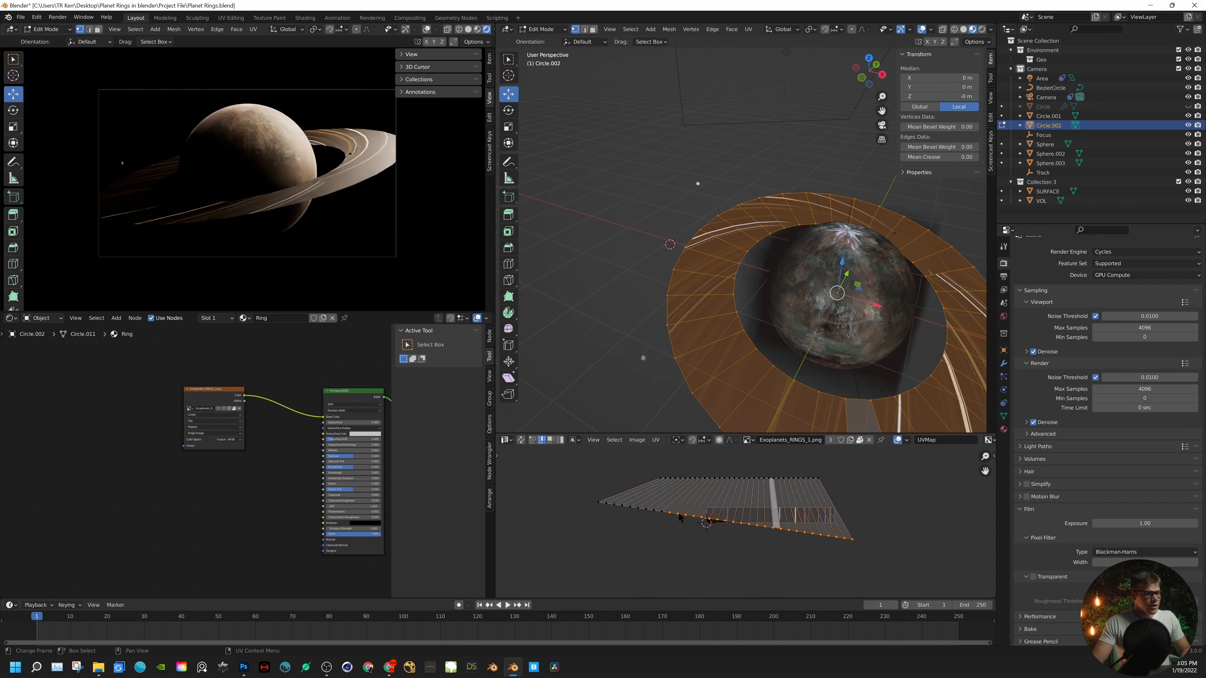
{"action": "left_click", "coordinate": [682, 518], "text": "alt"}
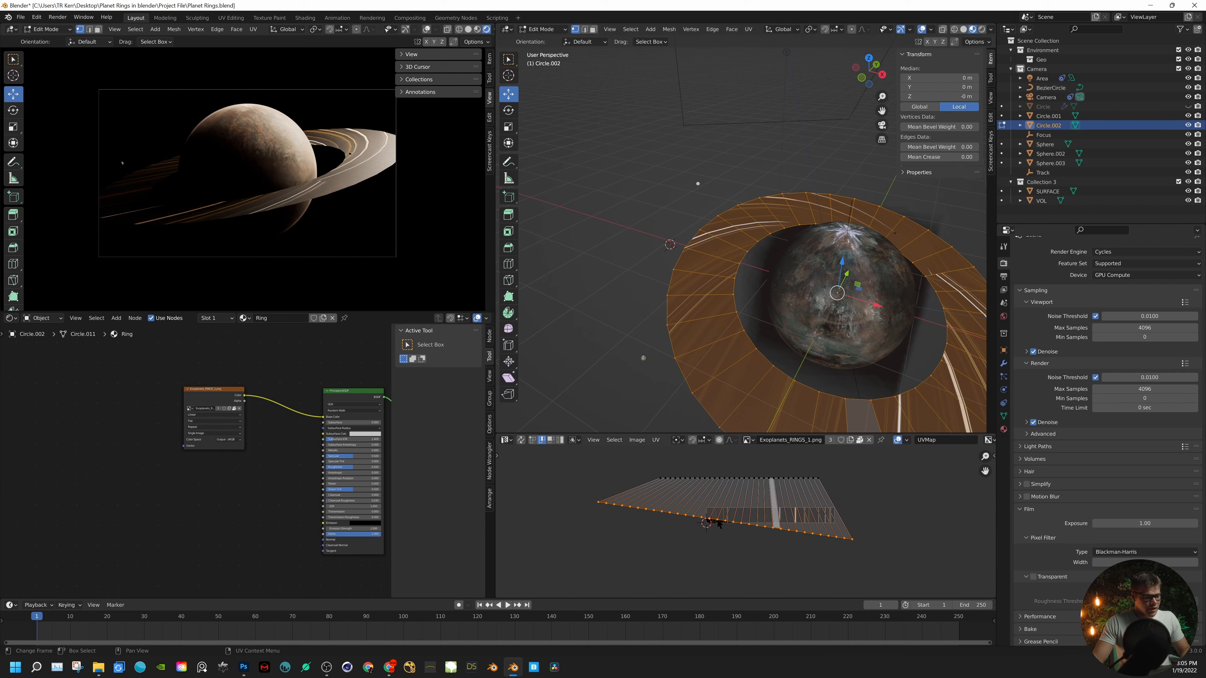
{"action": "right_click", "coordinate": [711, 509]}
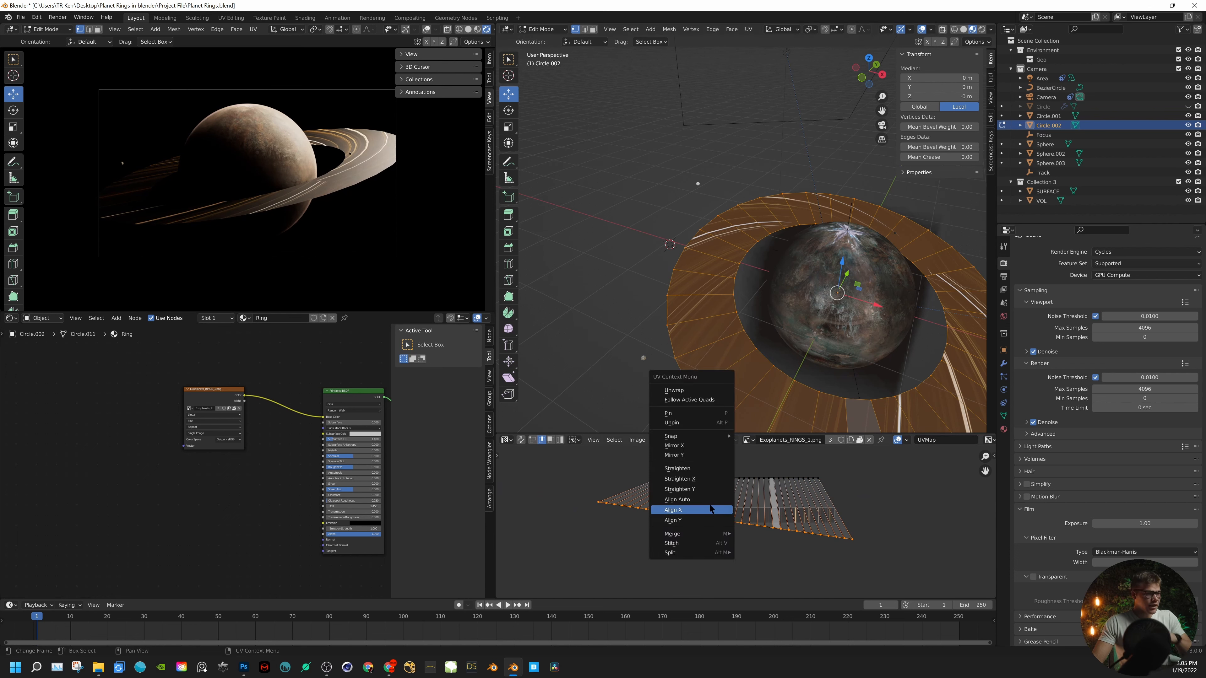
{"action": "left_click", "coordinate": [708, 521]}
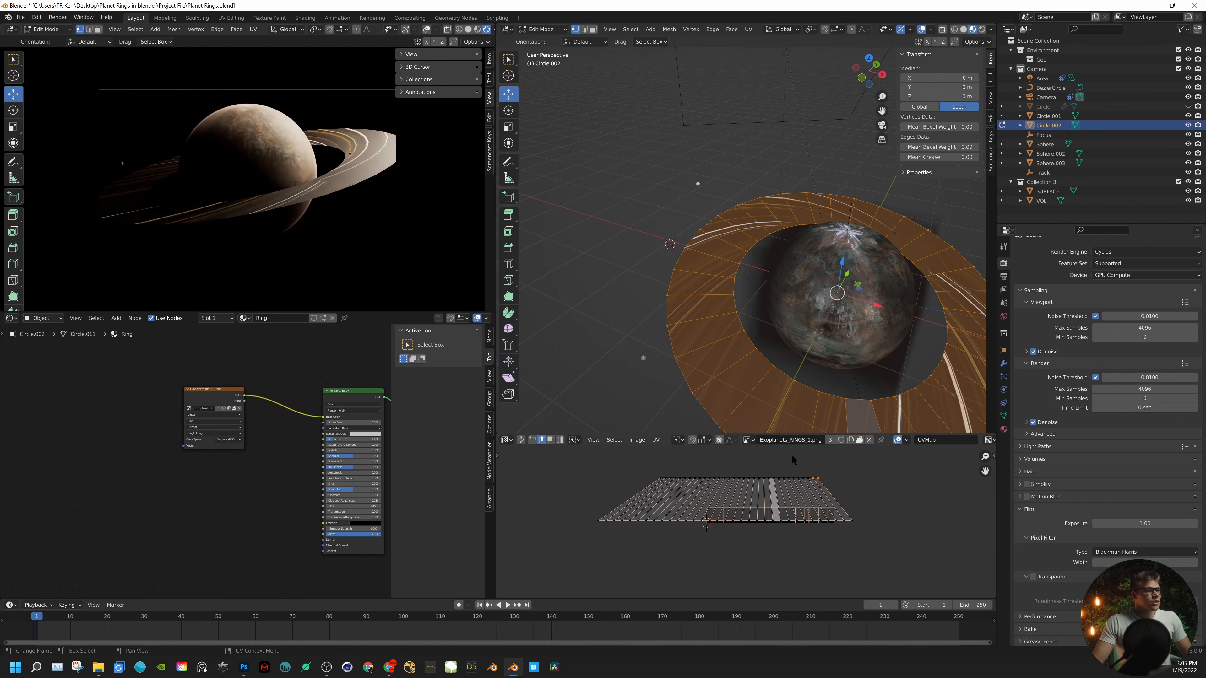
- Scale the upper UV row along X to about 1.48 and shift it slightly sideways over the lower row
{"action": "left_click_drag", "start_coordinate": [849, 489], "coordinate": [694, 450]}
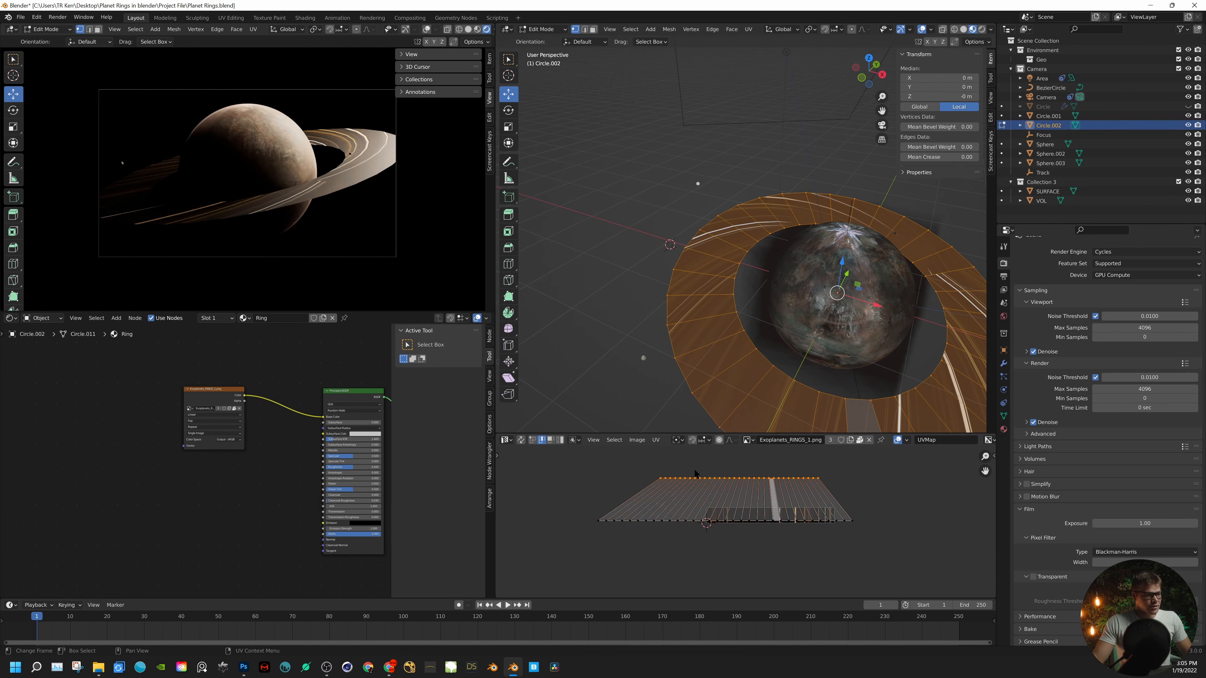
{"action": "key", "text": "s"}
{"action": "key", "text": "x"}
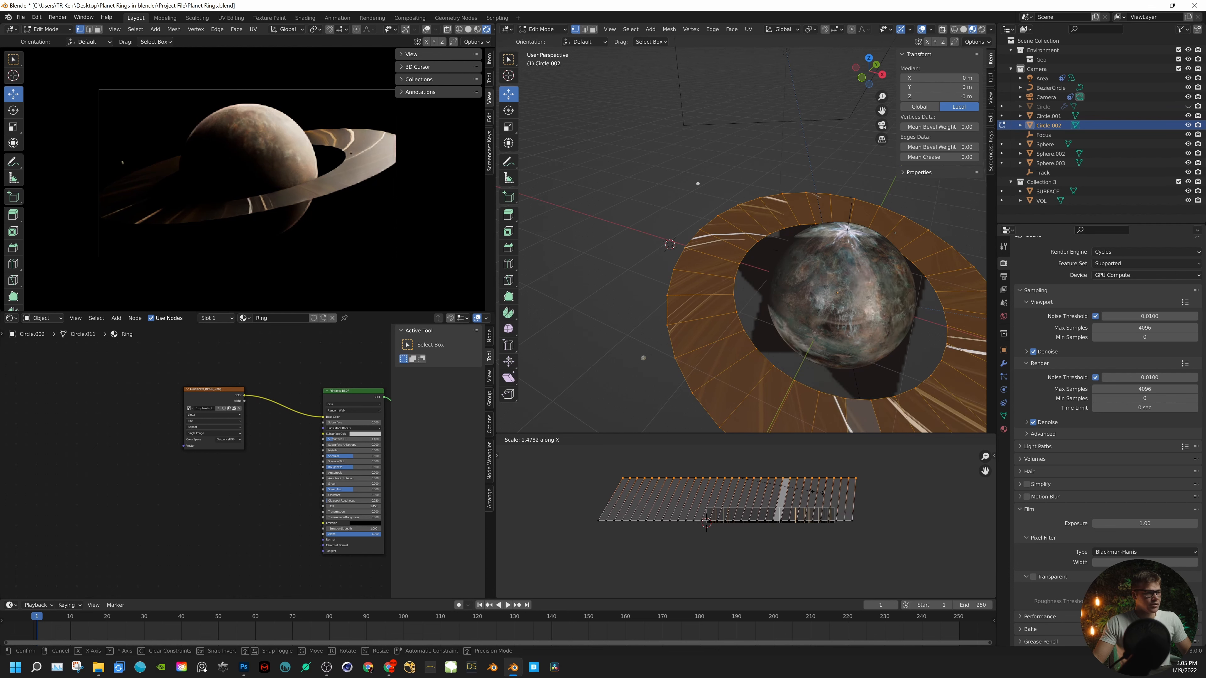
{"action": "left_click", "coordinate": [813, 493]}
{"action": "key", "text": "g"}
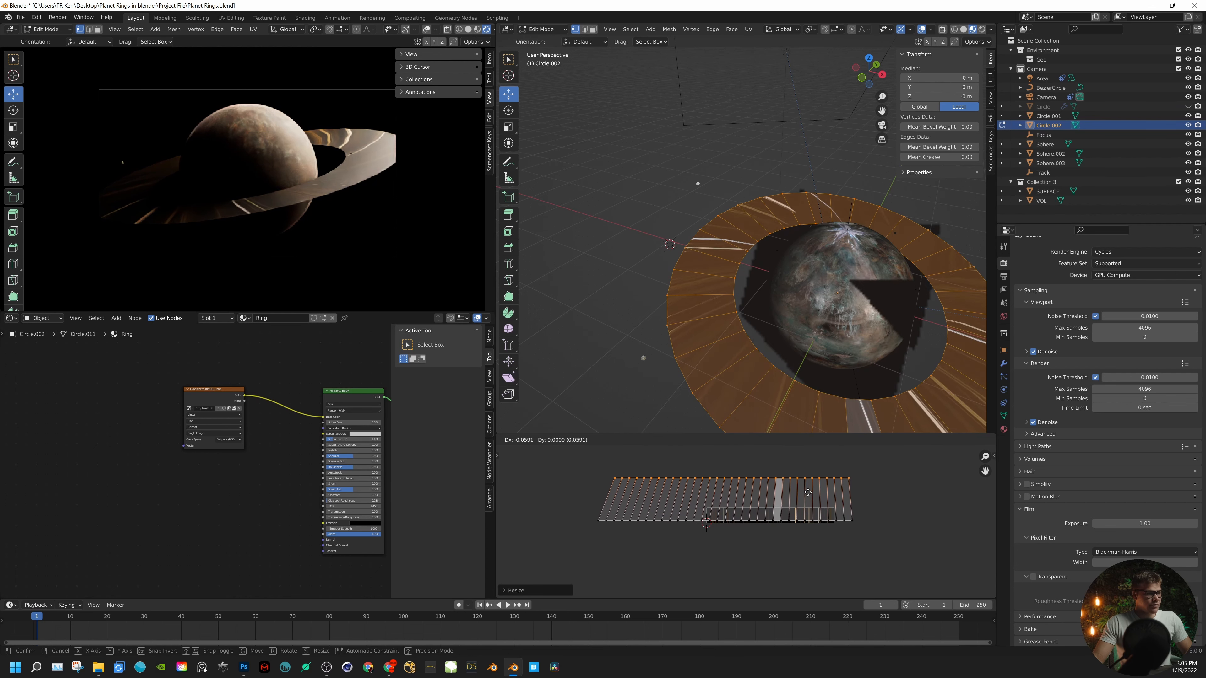
{"action": "left_click", "coordinate": [805, 493]}
- Fine-tune the upper UV row's width and horizontal position so the strip's cross edges stand nearly vertical
{"action": "key", "text": "s"}
{"action": "key", "text": "x"}
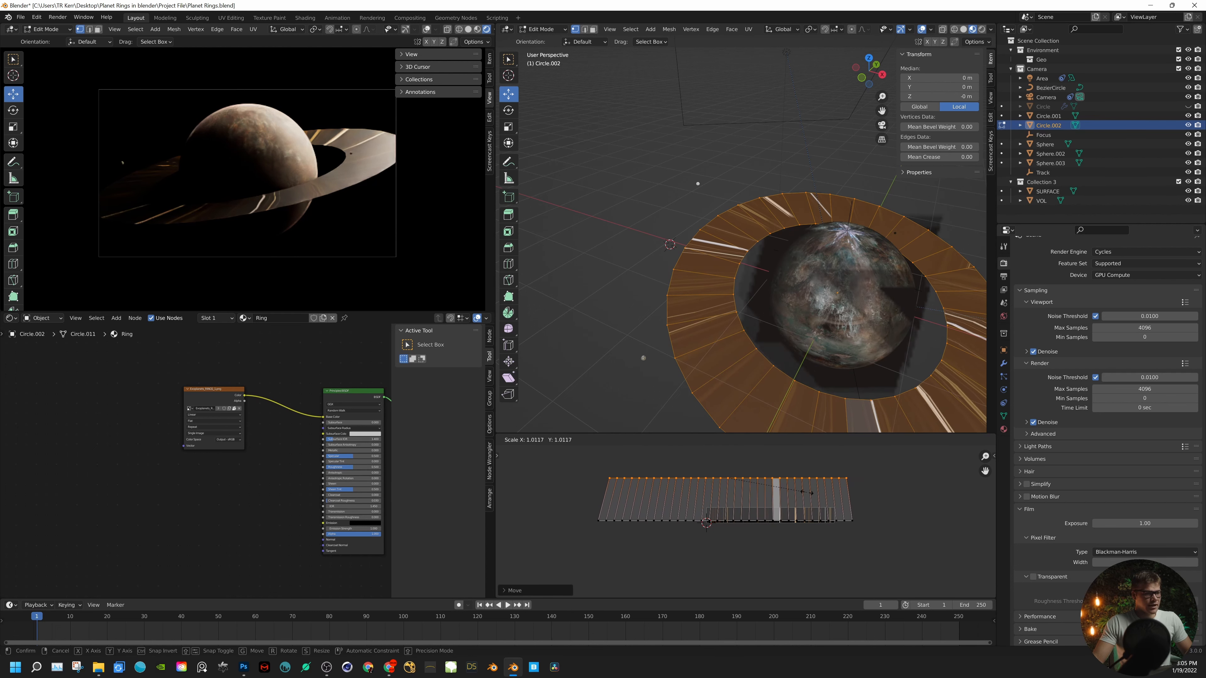
{"action": "left_click", "coordinate": [809, 494]}
{"action": "scroll", "coordinate": [702, 494], "scroll_direction": "up", "scroll_amount": 3}
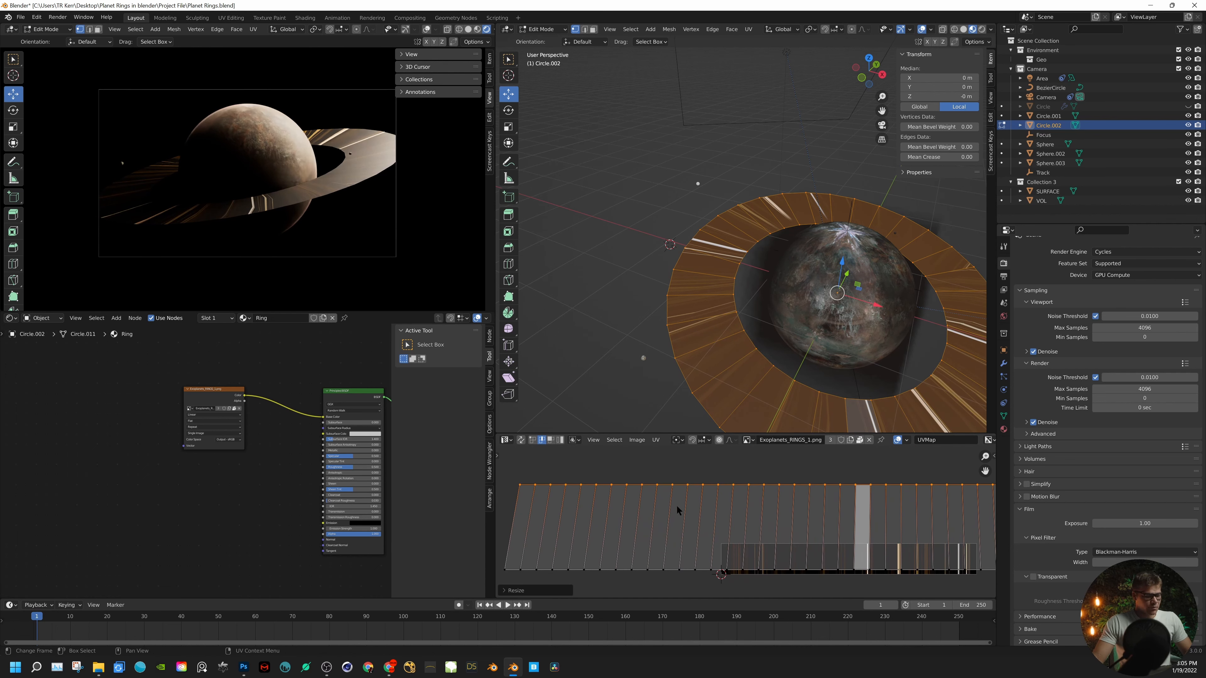
{"action": "key", "text": "s"}
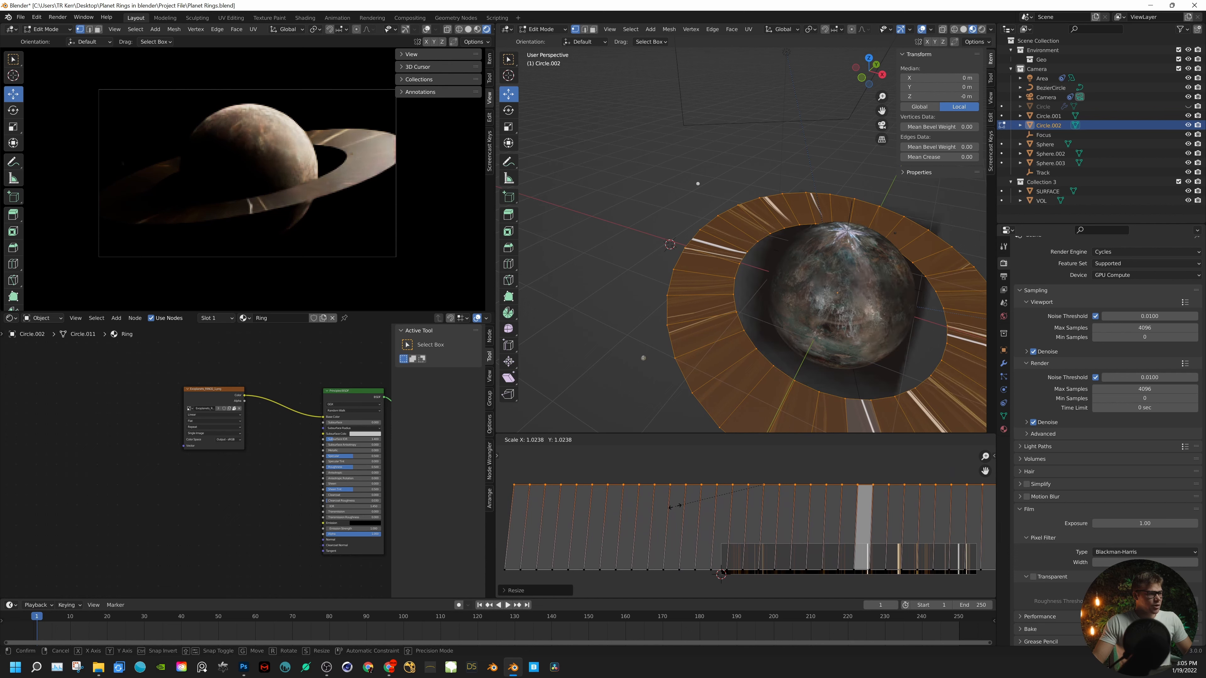
{"action": "left_click", "coordinate": [674, 507]}
{"action": "key", "text": "g"}
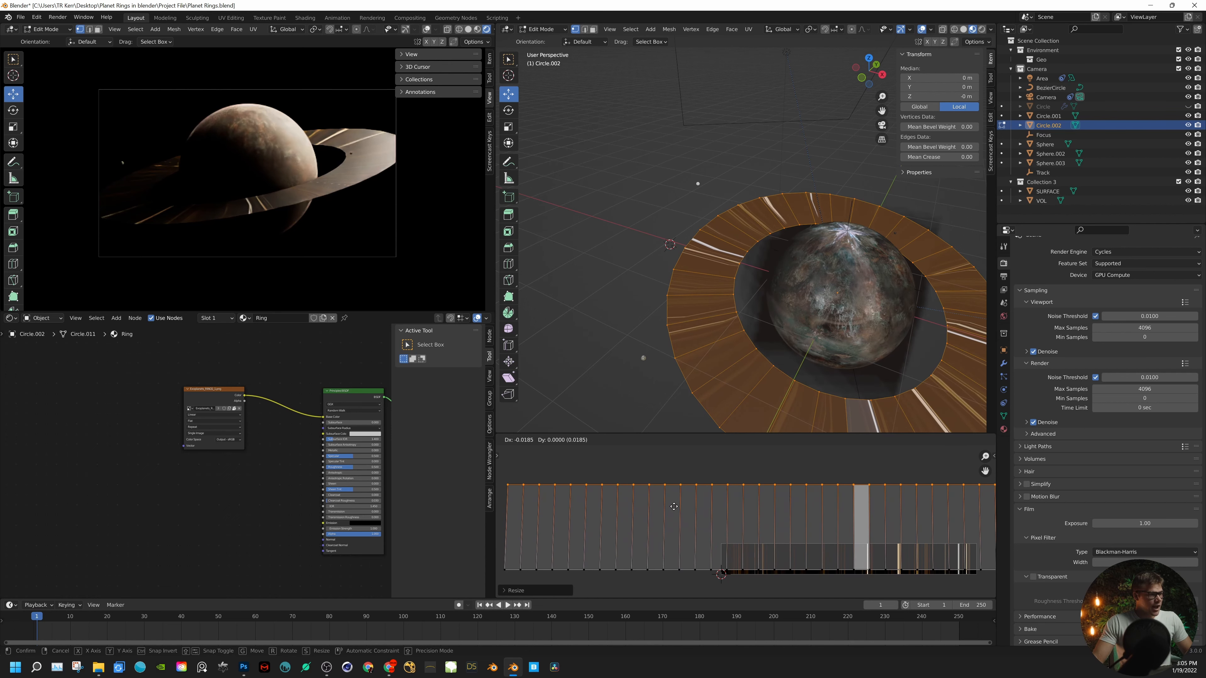
{"action": "left_click", "coordinate": [673, 505]}
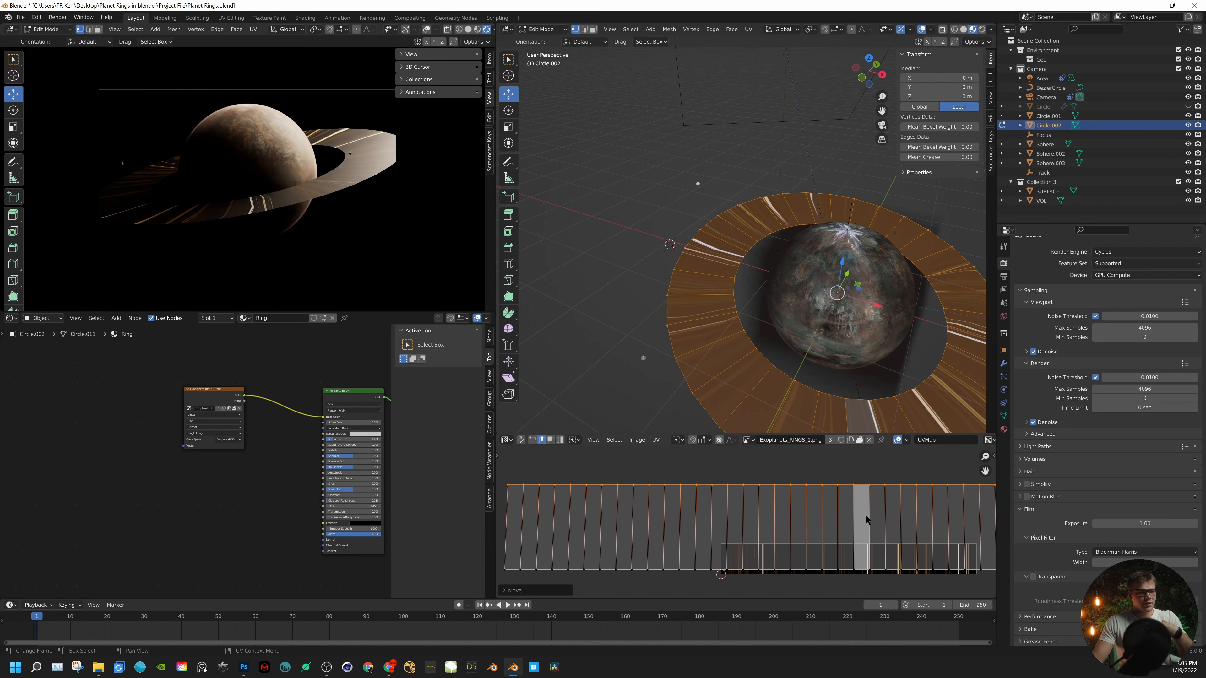
- Rotate the entire UV strip by 90 degrees so the texture stripes run along the ring
{"action": "scroll", "coordinate": [865, 514], "scroll_direction": "down", "scroll_amount": 5}
{"action": "key", "text": "a"}
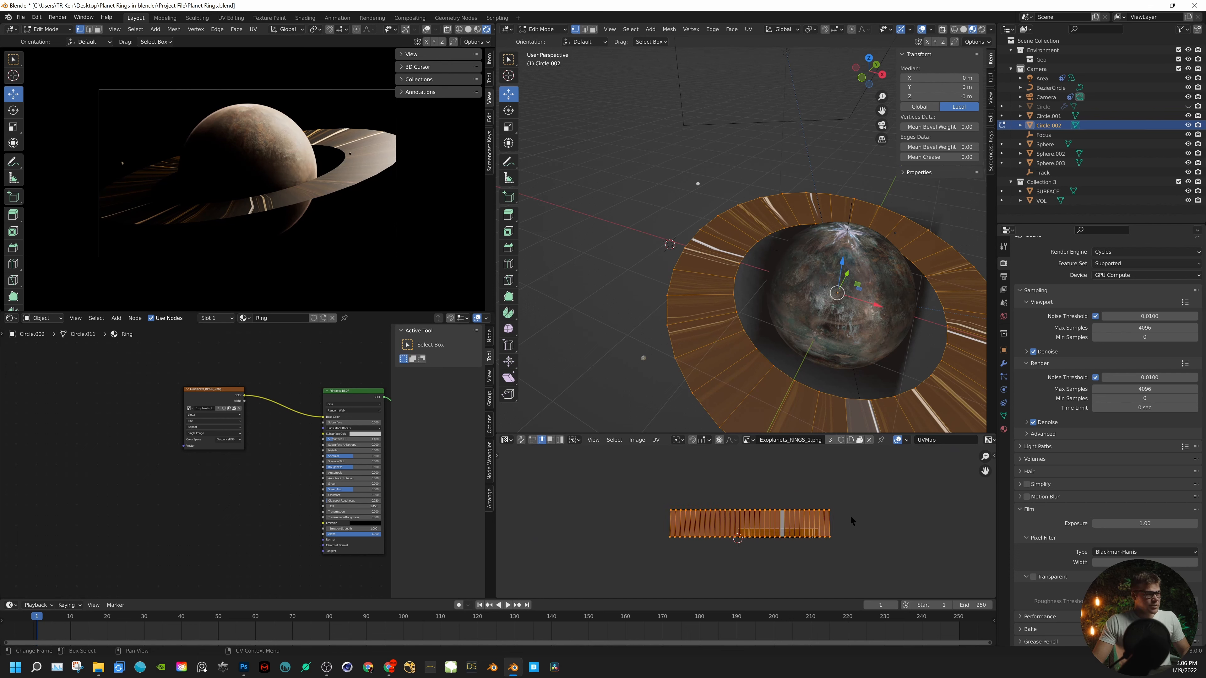
{"action": "type", "text": "r"}
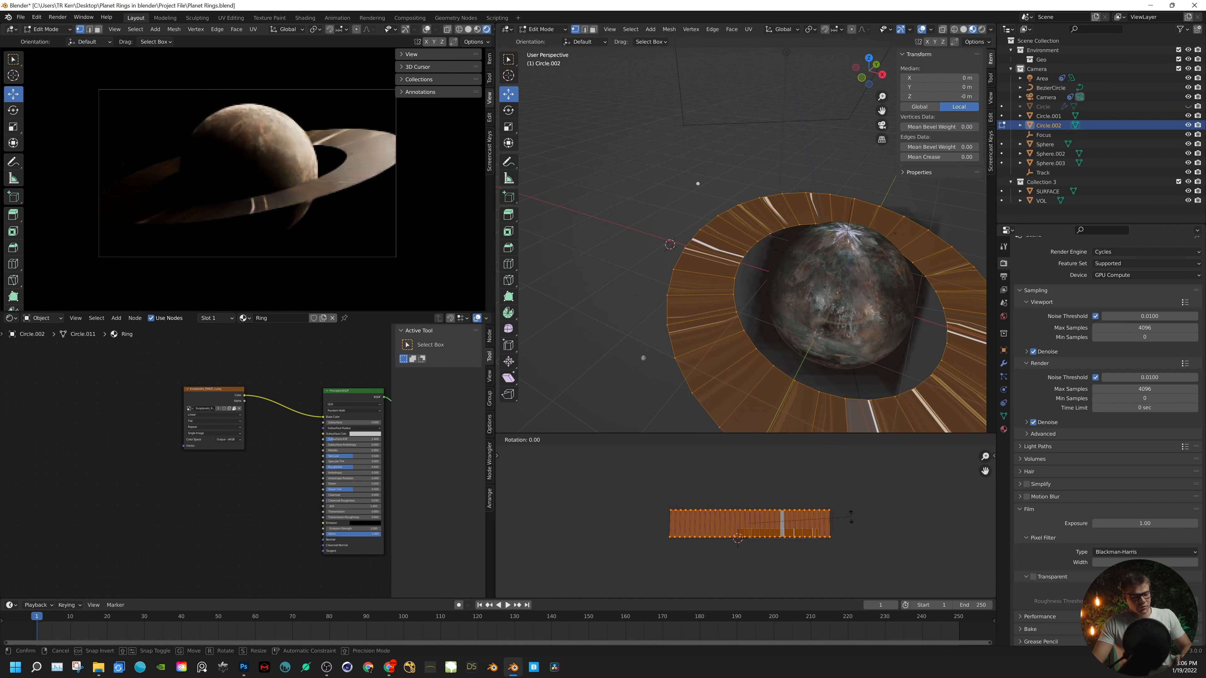
{"action": "type", "text": "90"}
{"action": "key", "text": "Return"}
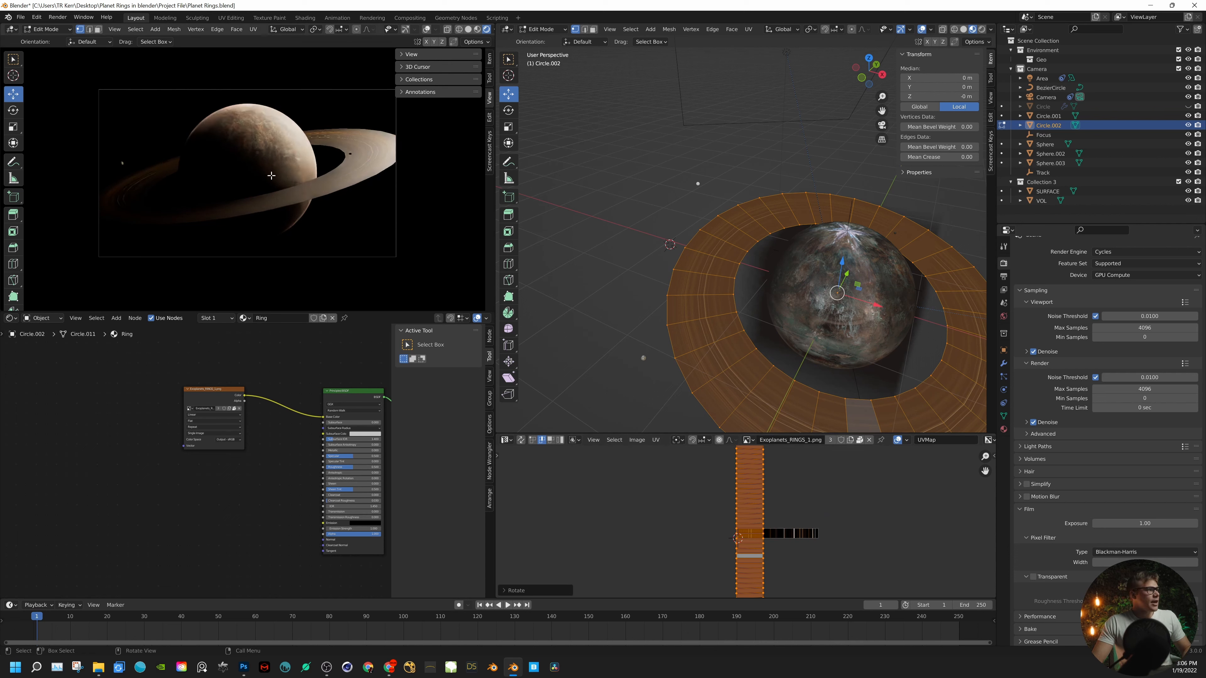
- Return the ring to Object Mode and inspect the striped texture along its surface up close
{"action": "middle_click_drag", "start_coordinate": [761, 350], "coordinate": [671, 383]}
{"action": "key", "text": "Tab"}
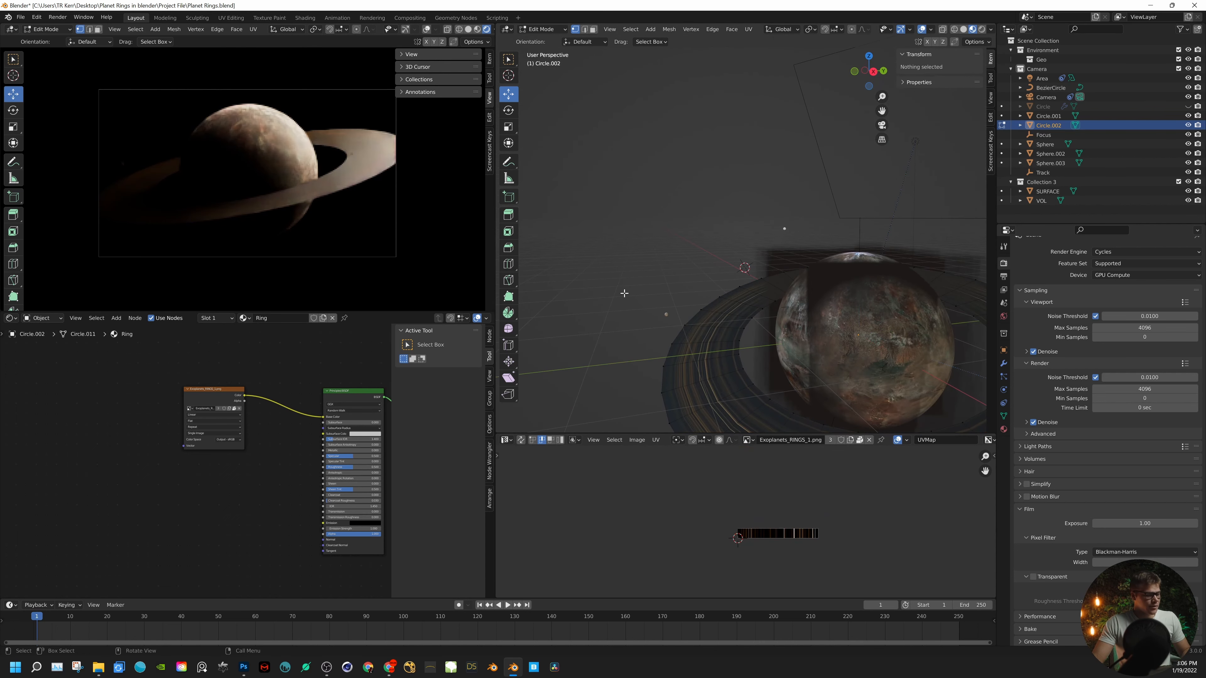
{"action": "scroll", "coordinate": [725, 358], "scroll_direction": "up", "scroll_amount": 2}
{"action": "middle_click_drag", "start_coordinate": [725, 358], "coordinate": [807, 371]}
{"action": "scroll", "coordinate": [723, 391], "scroll_direction": "up", "scroll_amount": 3}
- Add a Subdivision Surface modifier to the ring
{"action": "left_click", "coordinate": [1004, 377]}
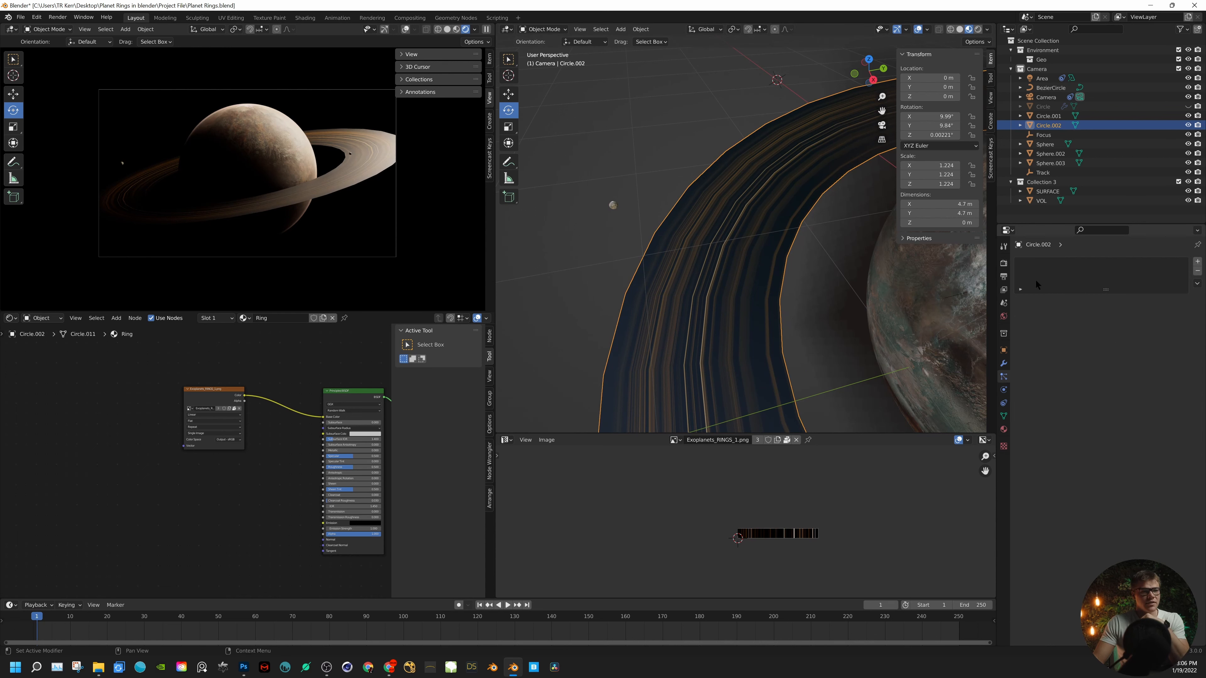
{"action": "left_click", "coordinate": [1007, 361]}
{"action": "scroll", "coordinate": [788, 617], "scroll_direction": "up", "scroll_amount": 1}
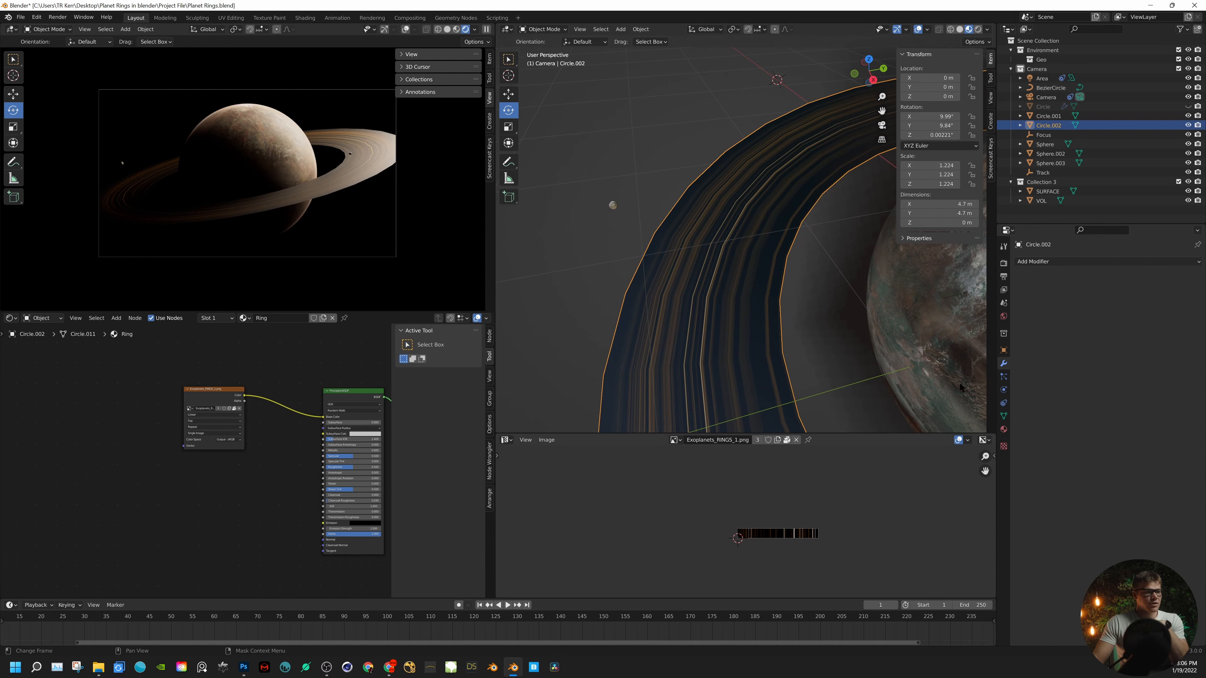
{"action": "left_click", "coordinate": [1032, 261]}
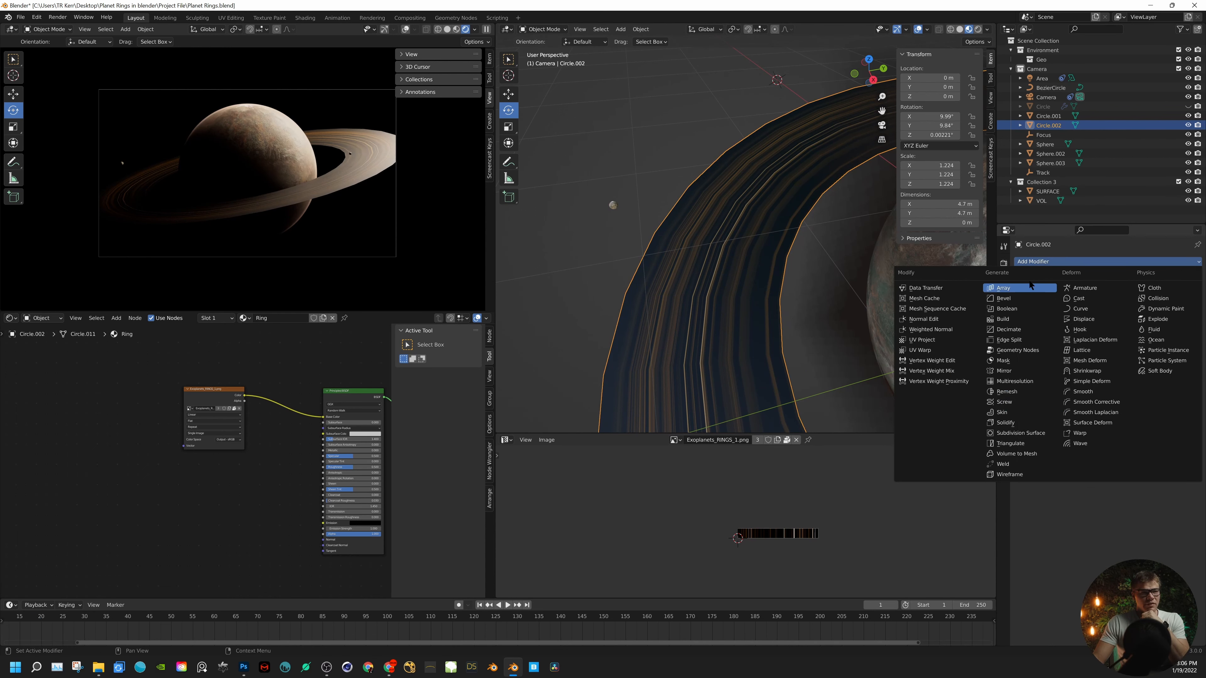
{"action": "left_click", "coordinate": [1028, 434]}
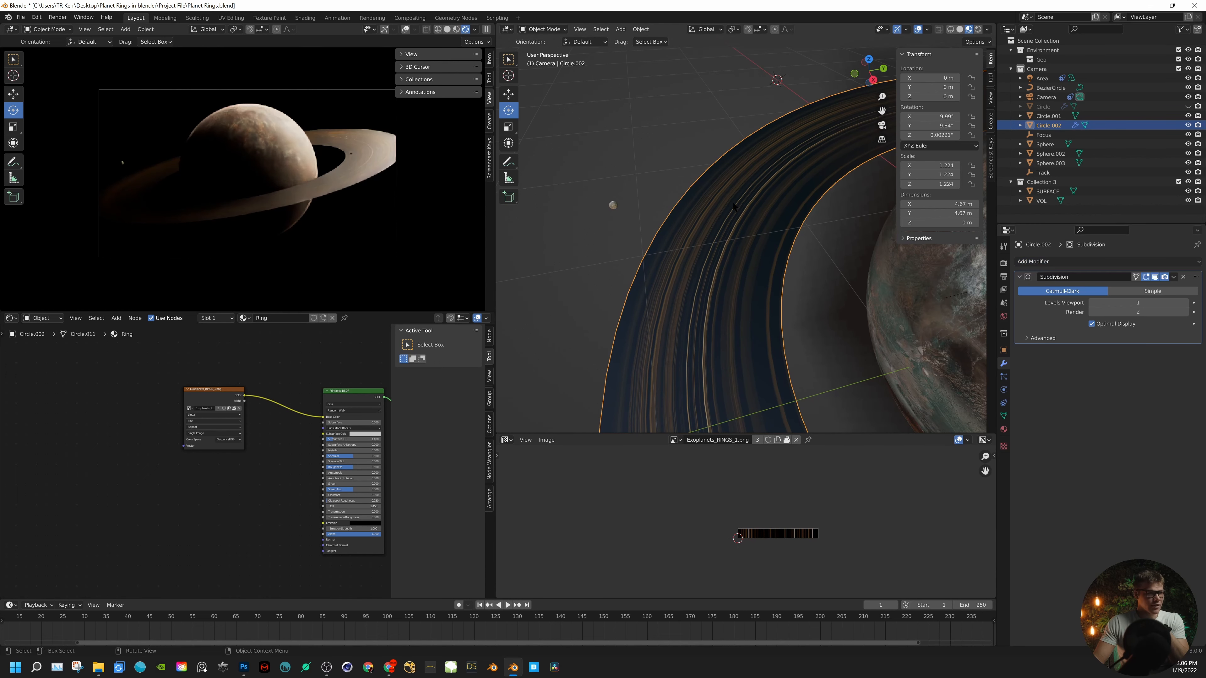
- Set the Subdivision modifier's viewport and render levels both to 3 and check the smoothed ring
{"action": "left_click", "coordinate": [1157, 303]}
{"action": "type", "text": "3"}
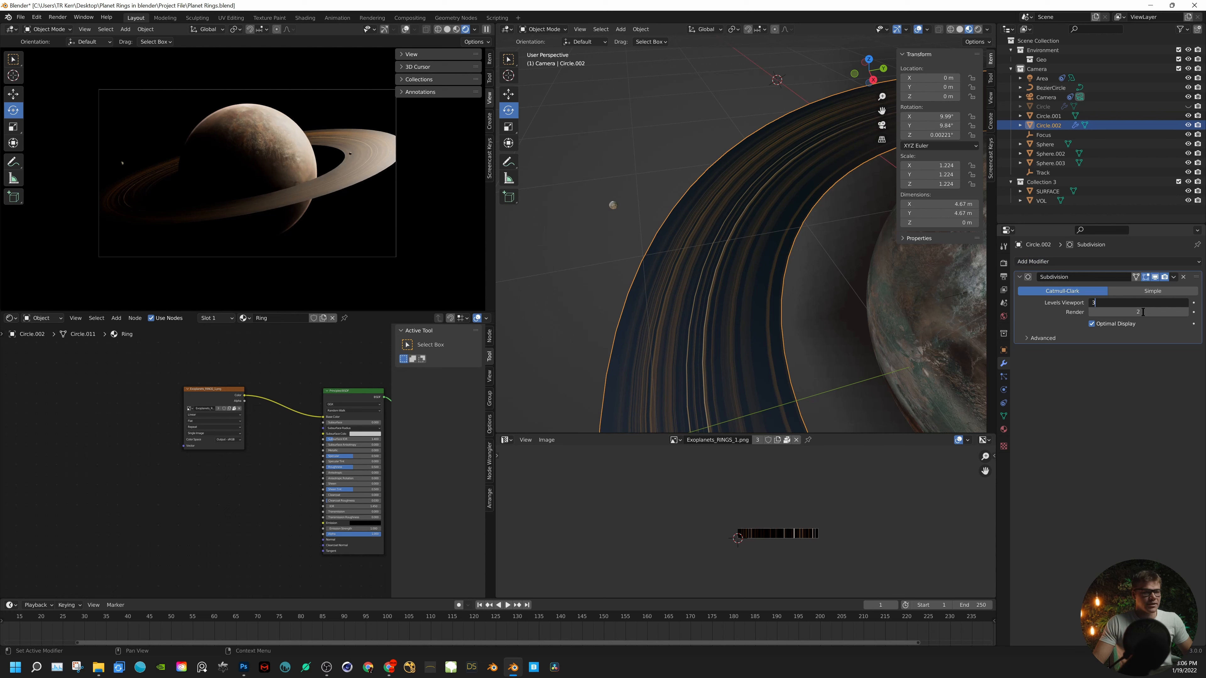
{"action": "key", "text": "Return"}
{"action": "left_click", "coordinate": [1143, 312]}
{"action": "type", "text": "3"}
{"action": "key", "text": "Return"}
{"action": "scroll", "coordinate": [651, 266], "scroll_direction": "down", "scroll_amount": 3}
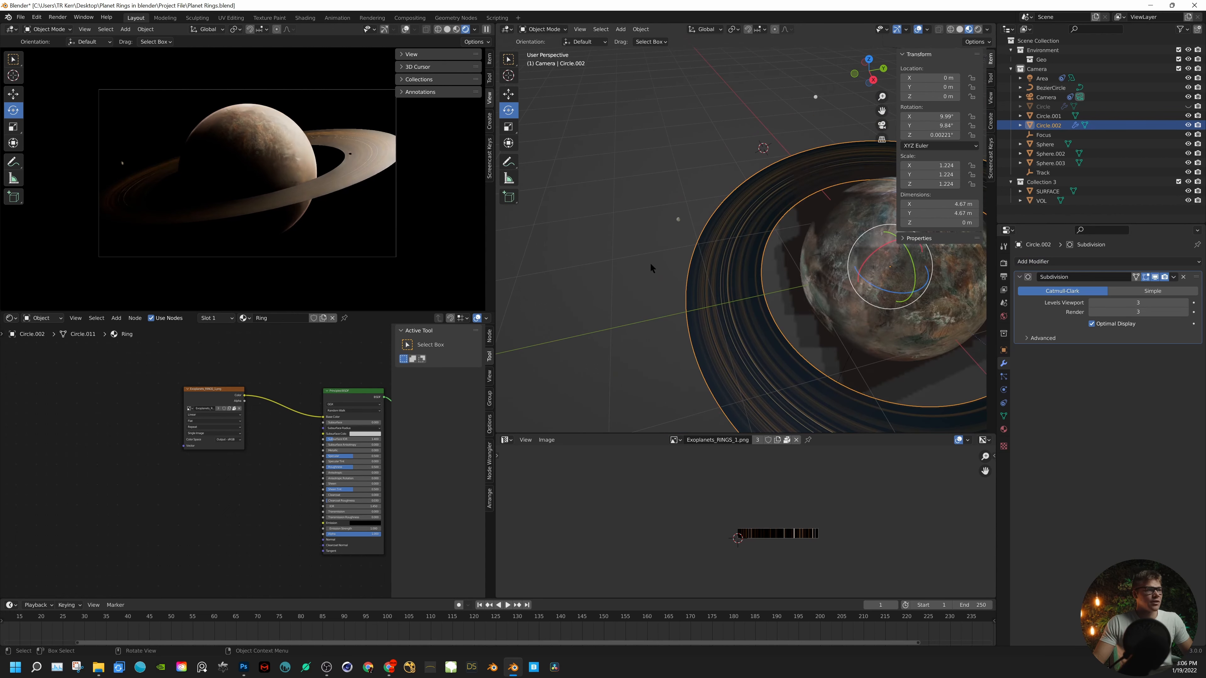
{"action": "middle_click_drag", "start_coordinate": [650, 263], "coordinate": [694, 326]}
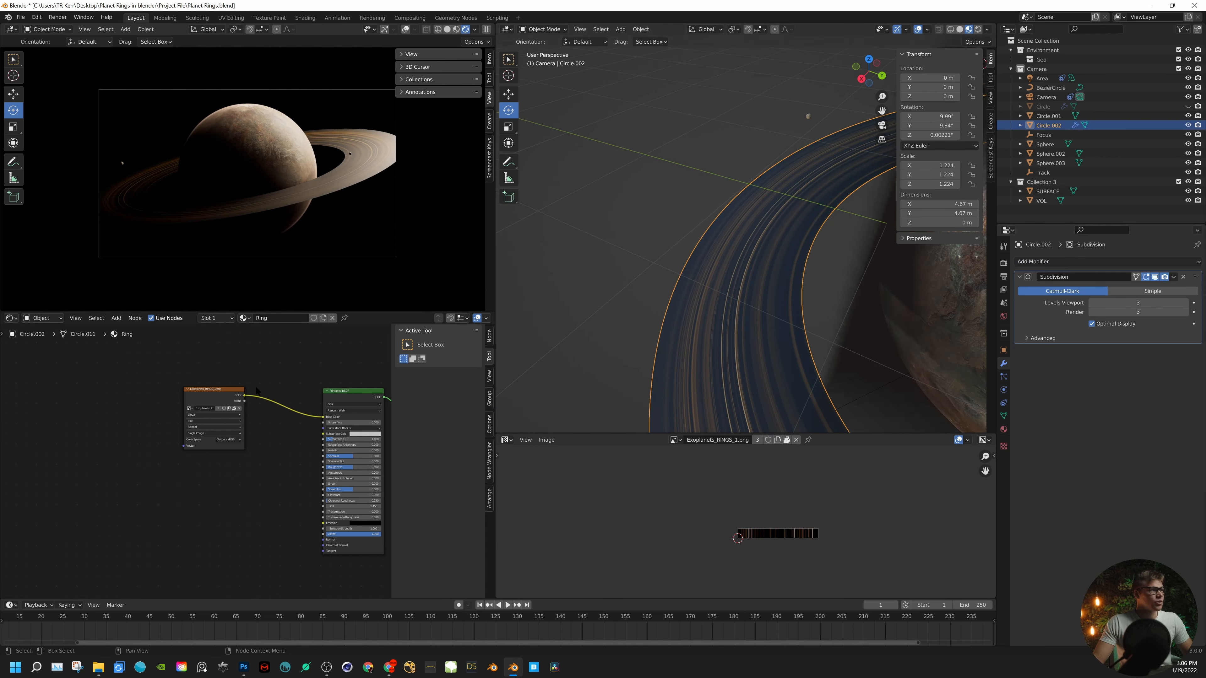
- Insert a Mix Shader node between the Principled BSDF and the Material Output in the Ring material
{"action": "left_click_drag", "start_coordinate": [196, 352], "coordinate": [234, 403]}
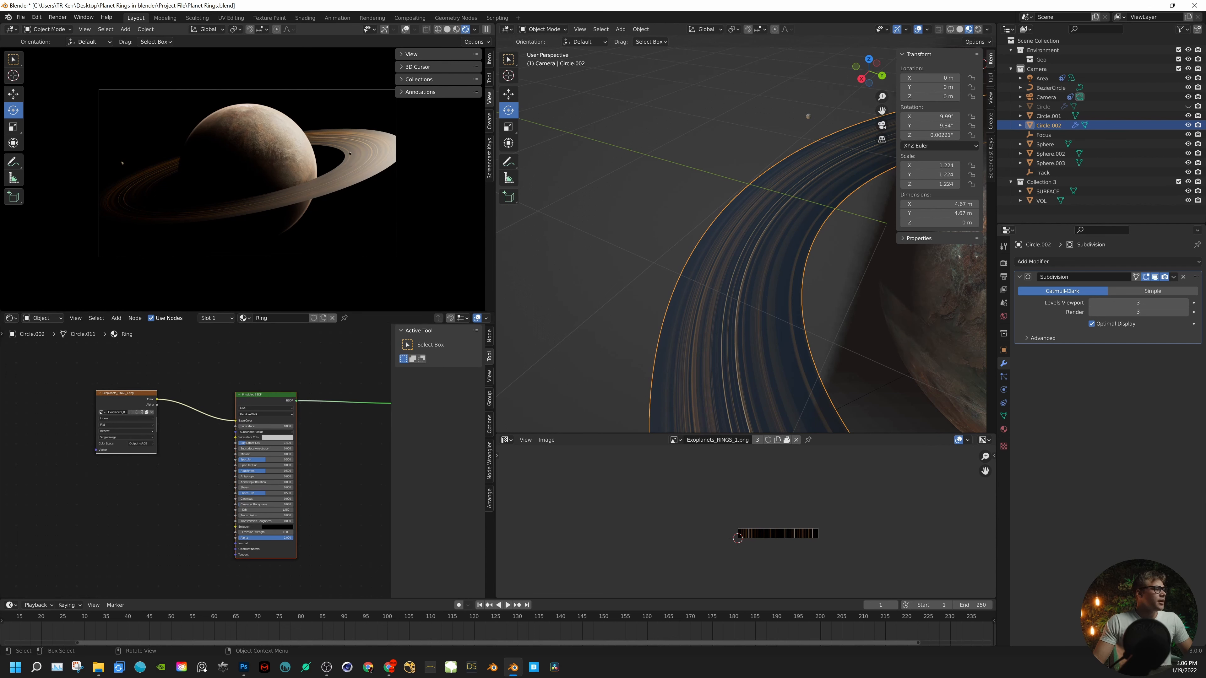
{"action": "left_click", "coordinate": [327, 361]}
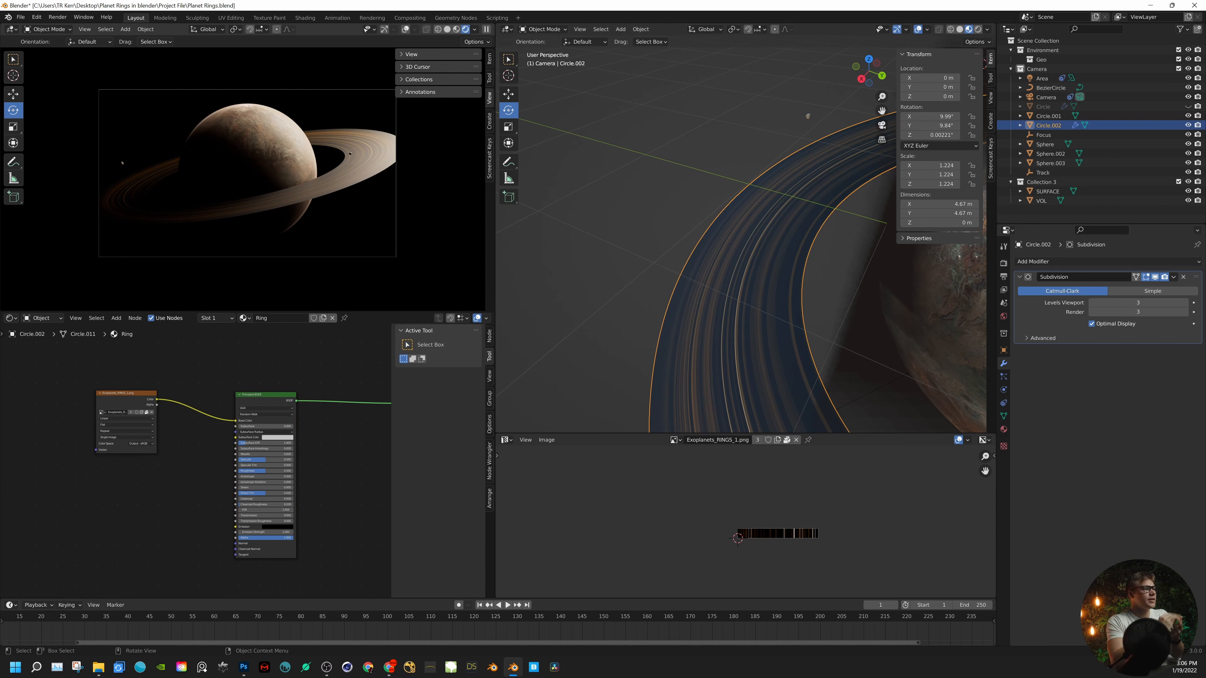
{"action": "middle_click_drag", "start_coordinate": [329, 449], "coordinate": [248, 417]}
{"action": "key", "text": "shift+a"}
{"action": "left_click", "coordinate": [240, 419]}
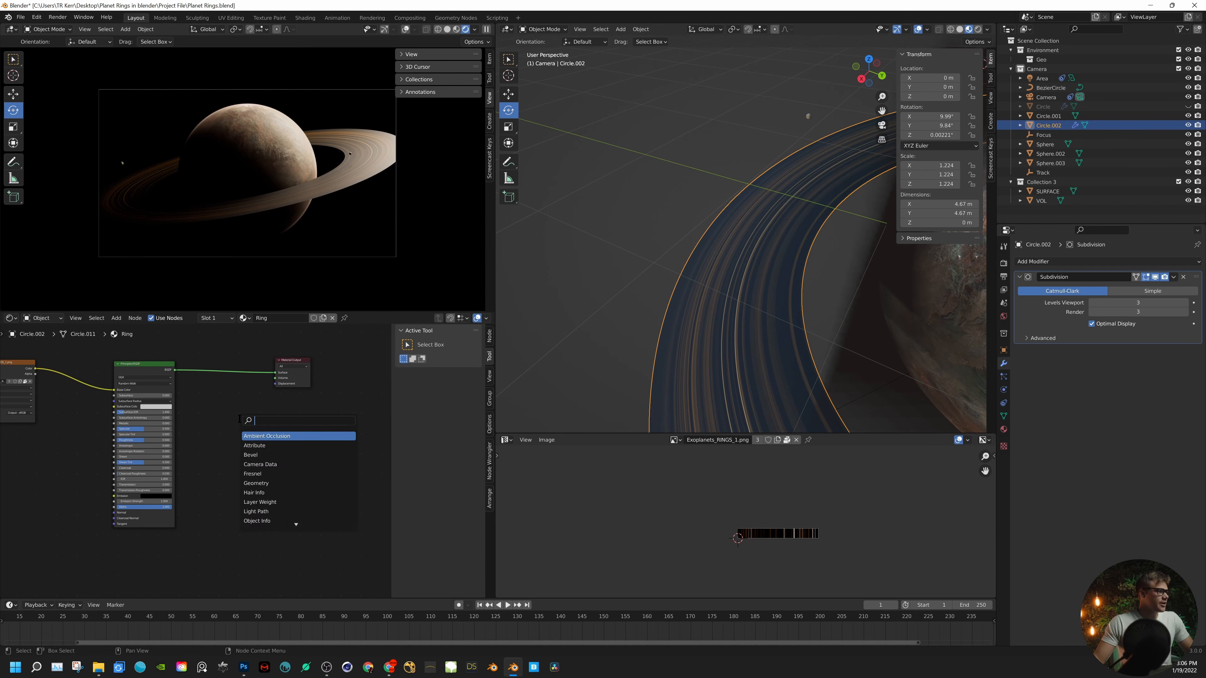
{"action": "type", "text": "MIX"}
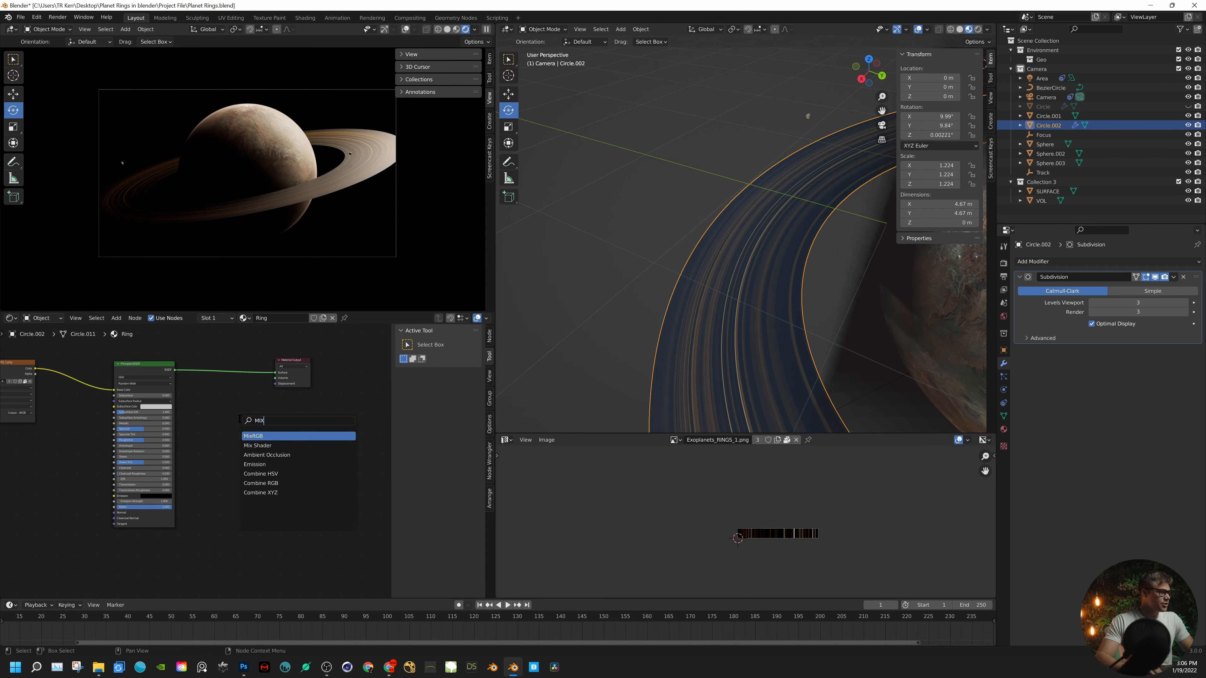
{"action": "left_click", "coordinate": [257, 446]}
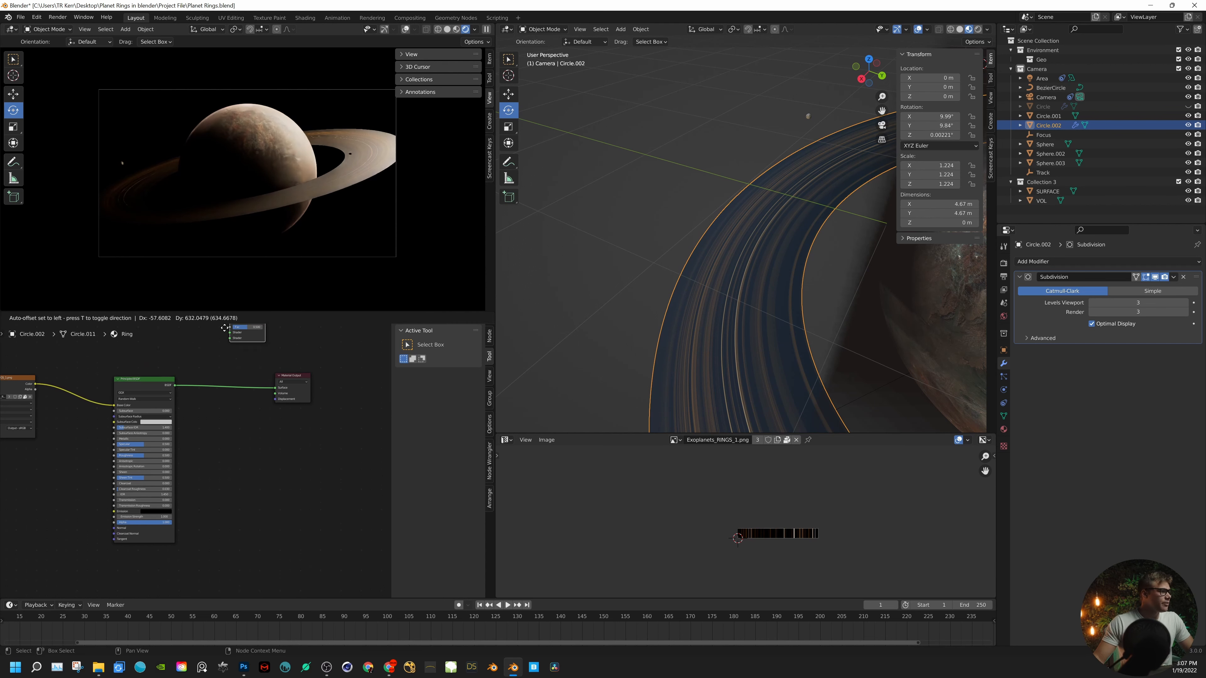
{"action": "left_click", "coordinate": [221, 380]}
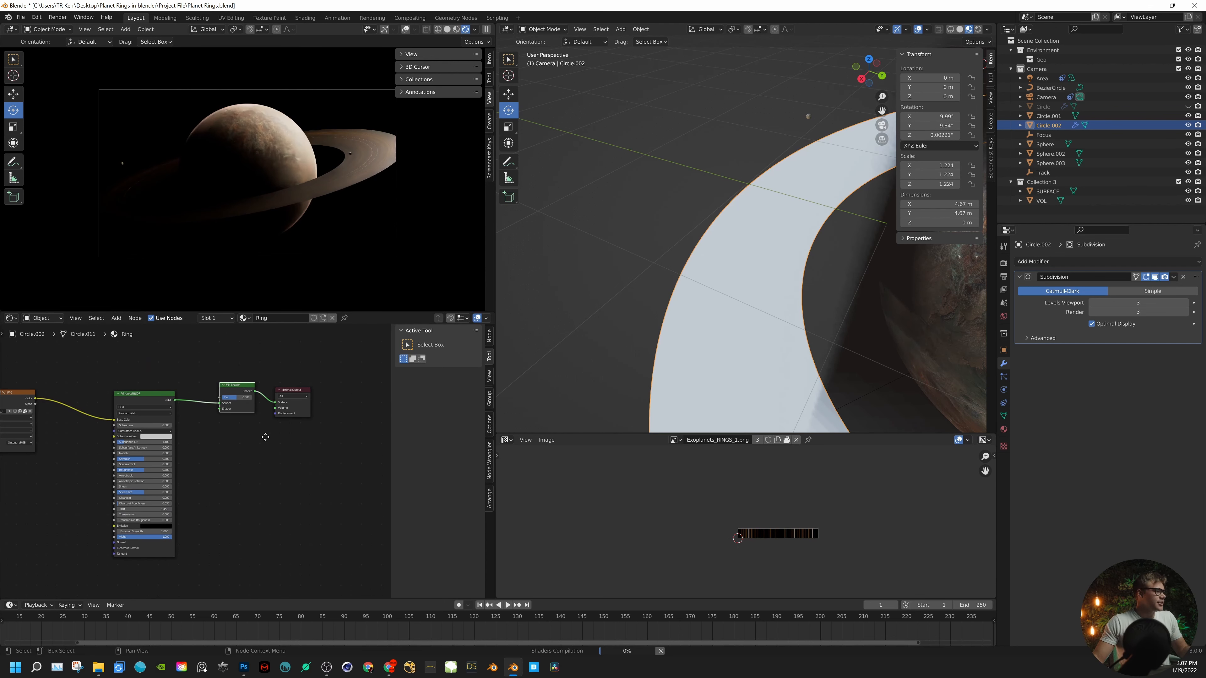
- Collapse the textured Principled BSDF node and move it up to free space below
{"action": "middle_click_drag", "start_coordinate": [153, 414], "coordinate": [201, 385]}
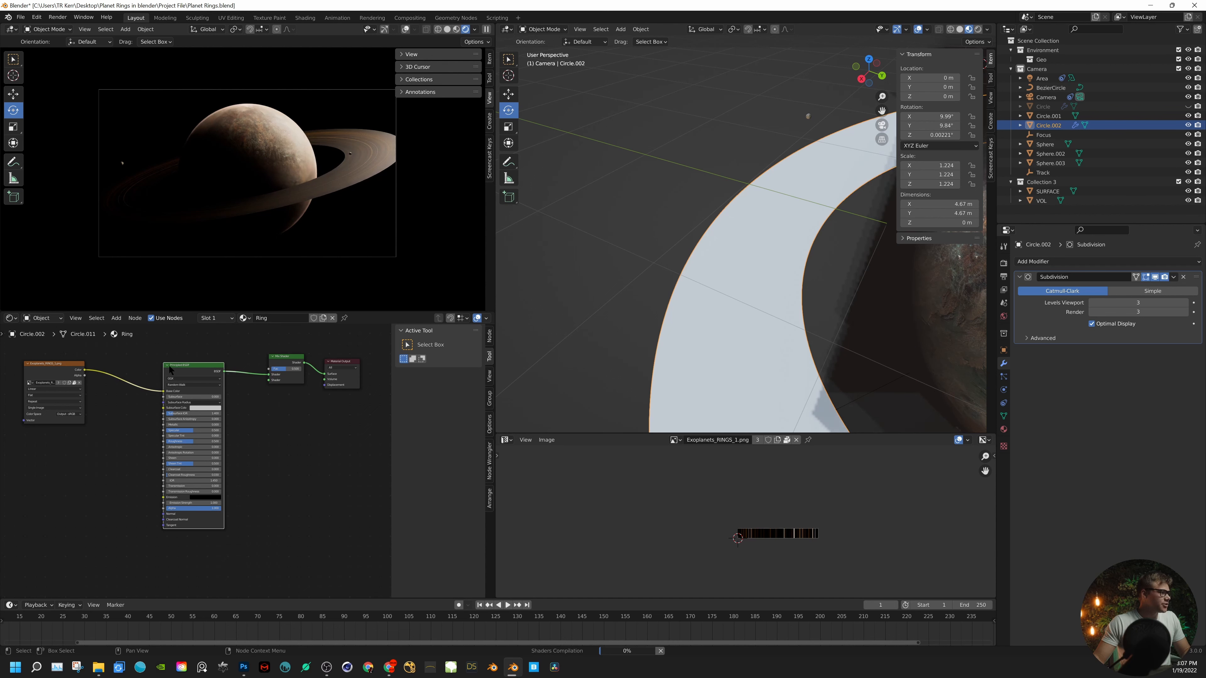
{"action": "key", "text": "h"}
{"action": "left_click_drag", "start_coordinate": [185, 370], "coordinate": [187, 354]}
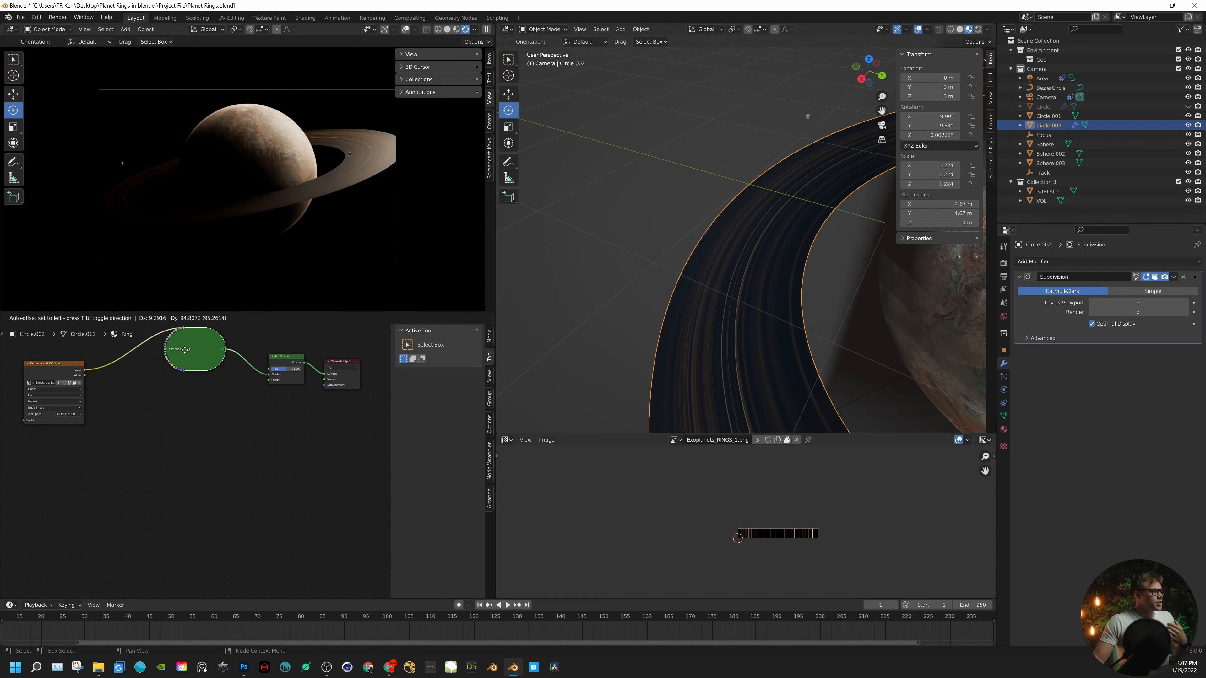
- Add a second Principled BSDF below the first and connect it to the Mix Shader's second shader input
{"action": "key", "text": "shift+a"}
{"action": "left_click", "coordinate": [176, 421]}
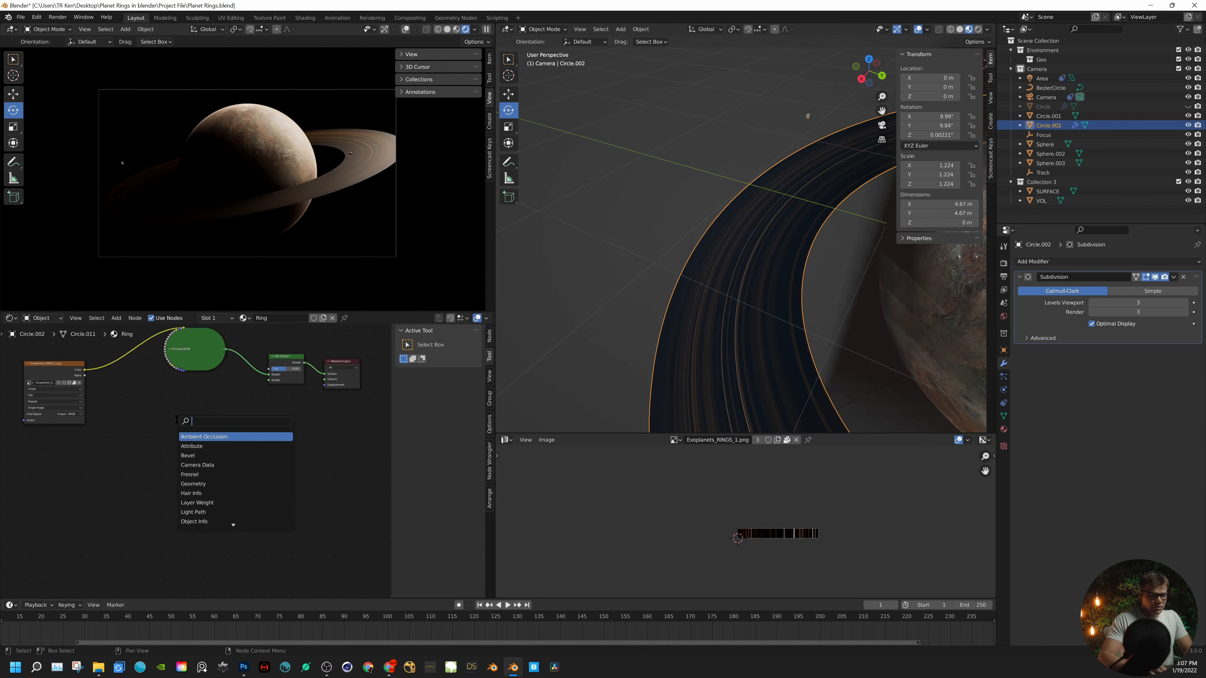
{"action": "type", "text": "PRI"}
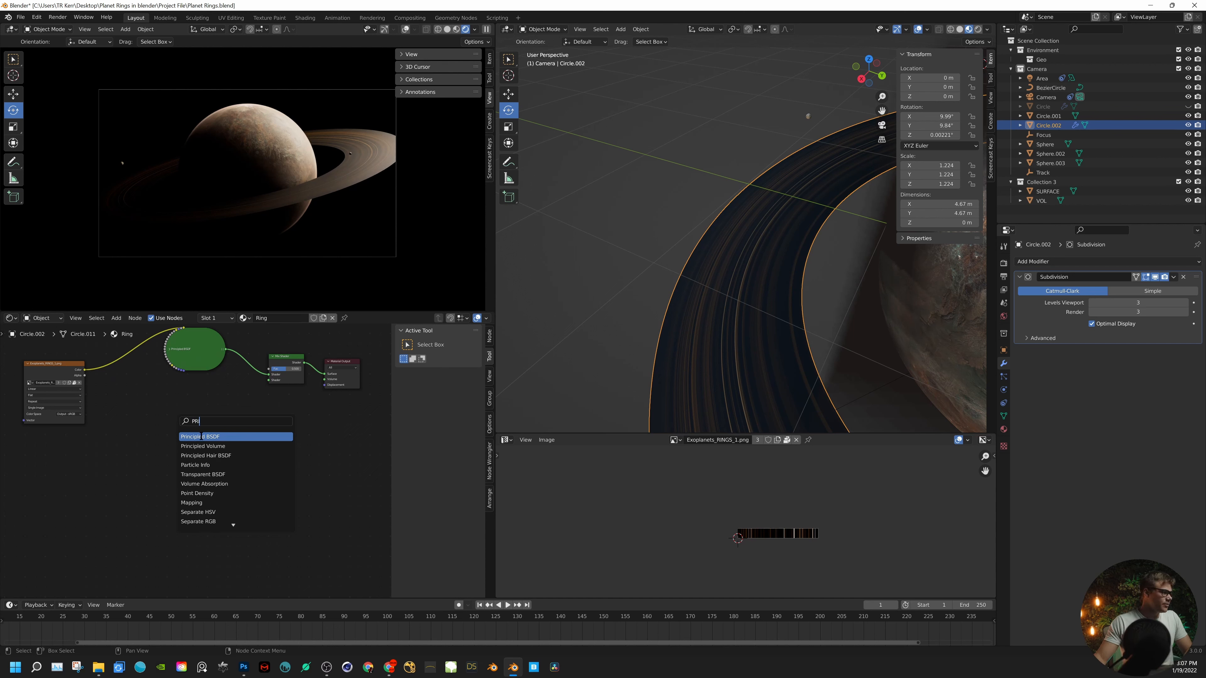
{"action": "left_click", "coordinate": [200, 437]}
{"action": "left_click", "coordinate": [199, 435]}
{"action": "left_click_drag", "start_coordinate": [219, 402], "coordinate": [271, 380]}
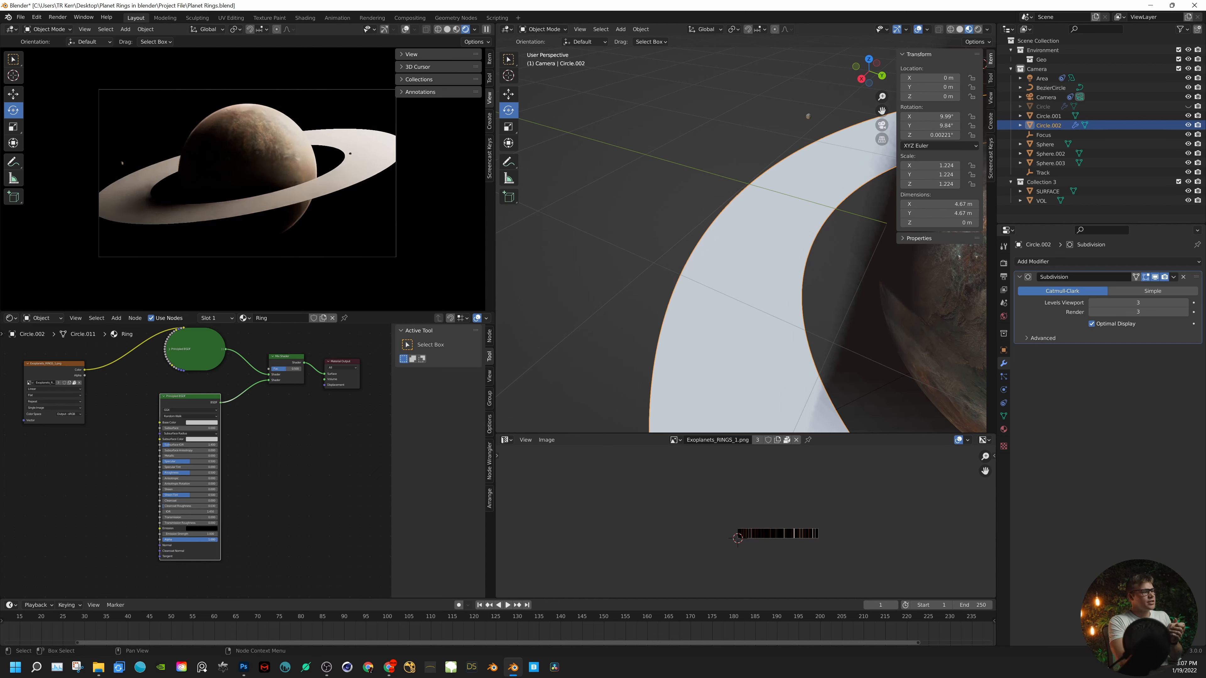
- Set the second Principled BSDF's Alpha to 0, collapse the node and arrange both collapsed shaders one above the other
{"action": "left_click_drag", "start_coordinate": [219, 540], "coordinate": [217, 540]}
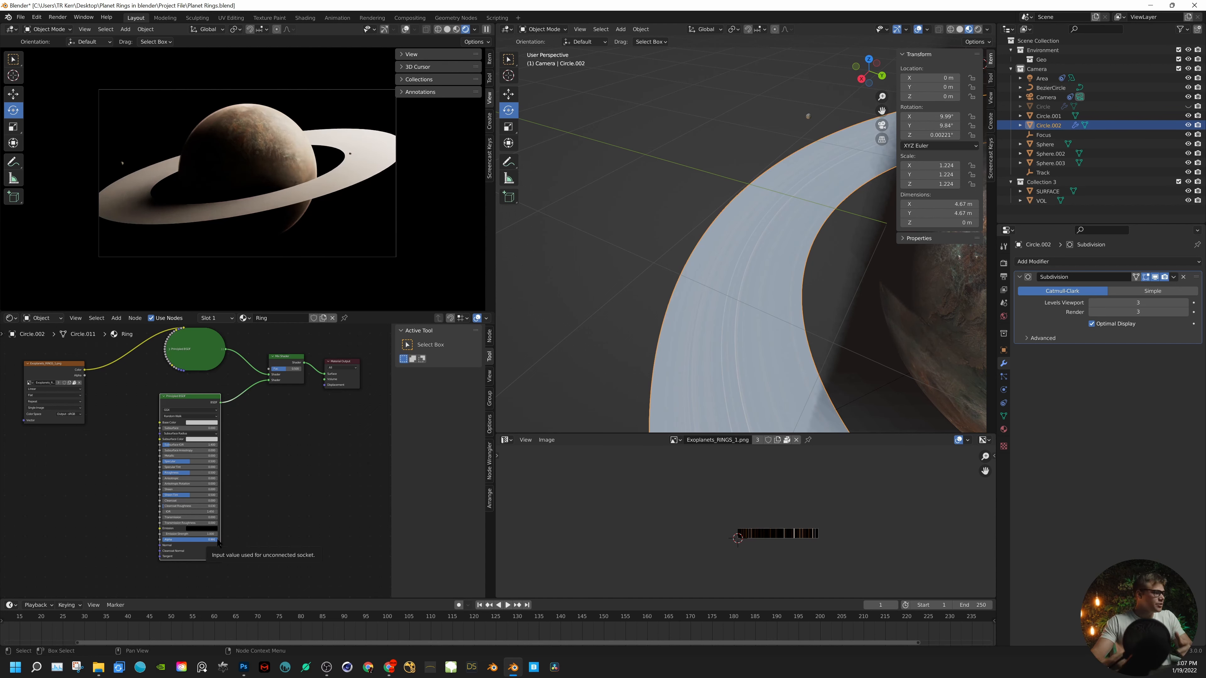
{"action": "left_click_drag", "start_coordinate": [207, 541], "coordinate": [165, 537]}
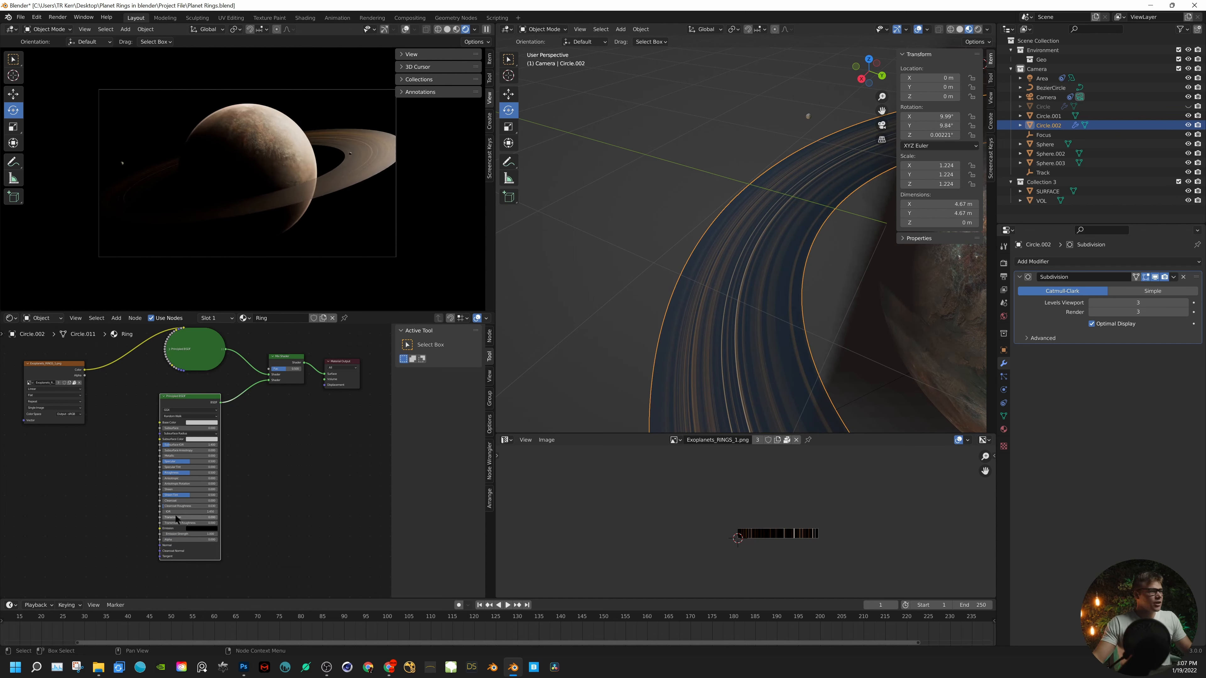
{"action": "left_click", "coordinate": [164, 397]}
{"action": "left_click_drag", "start_coordinate": [198, 397], "coordinate": [206, 436]}
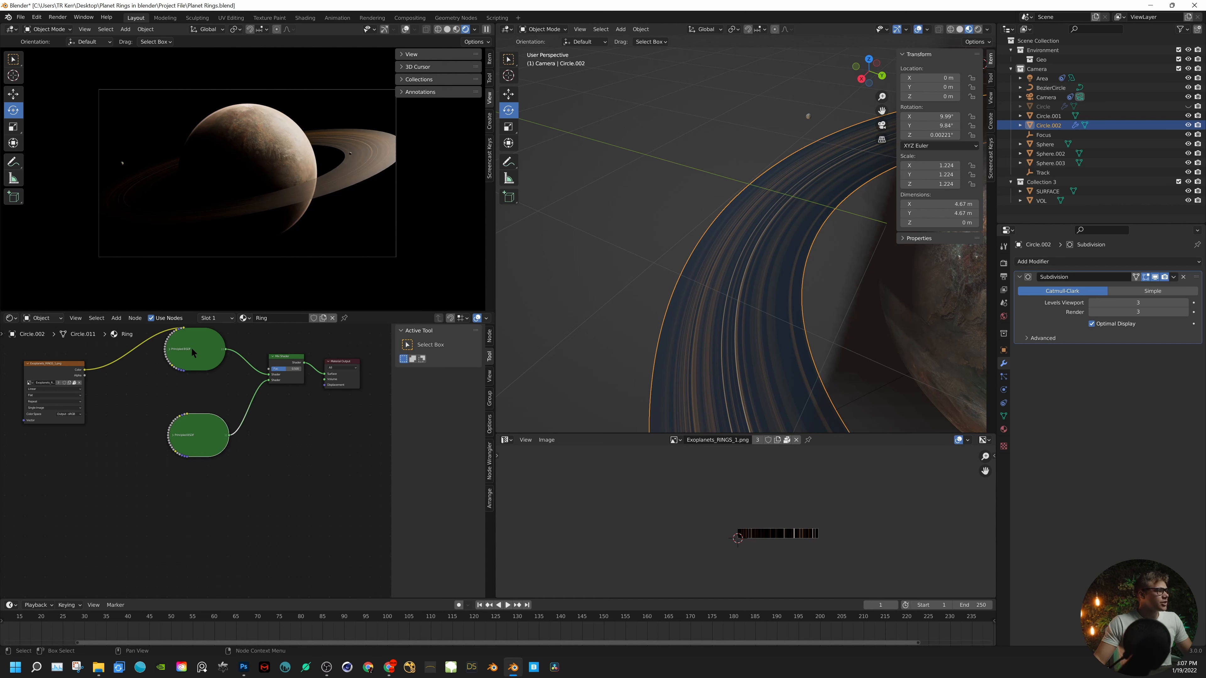
{"action": "left_click_drag", "start_coordinate": [191, 350], "coordinate": [195, 383]}
- Test the Mix Shader's factor at 0.000 and at 1.000 to compare the textured and transparent shaders
{"action": "scroll", "coordinate": [251, 373], "scroll_direction": "up", "scroll_amount": 5}
{"action": "middle_click_drag", "start_coordinate": [250, 373], "coordinate": [165, 487]}
{"action": "scroll", "coordinate": [194, 462], "scroll_direction": "up", "scroll_amount": 2}
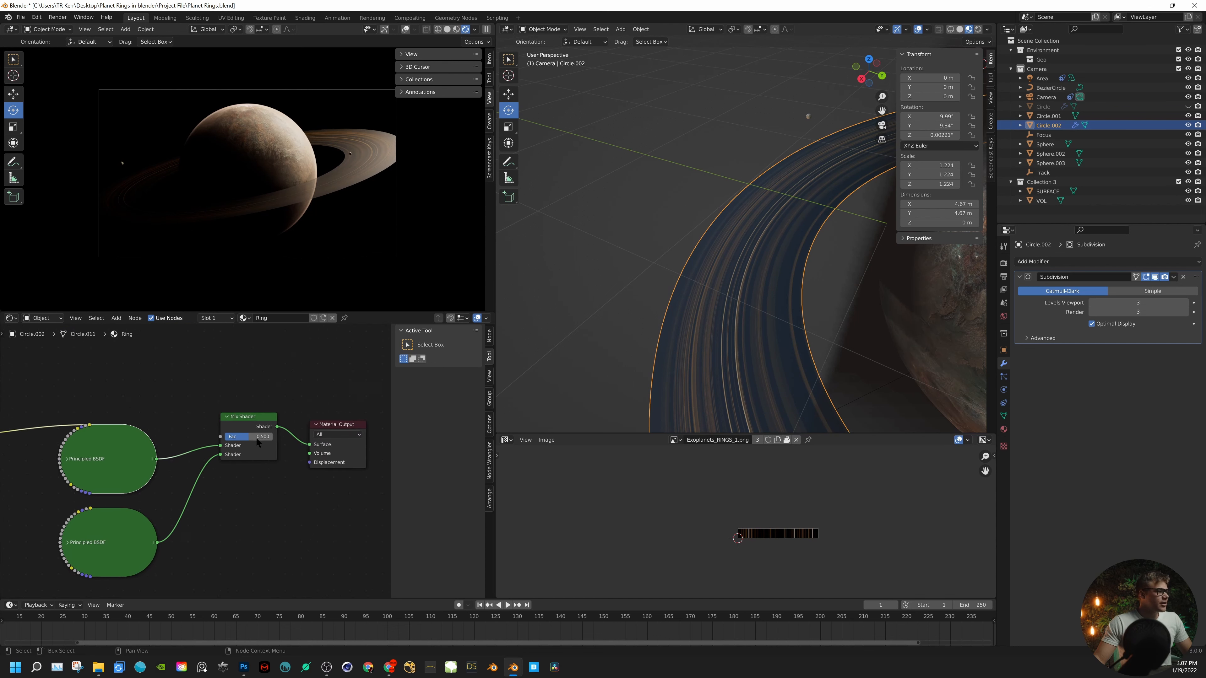
{"action": "left_click_drag", "start_coordinate": [256, 436], "coordinate": [226, 435]}
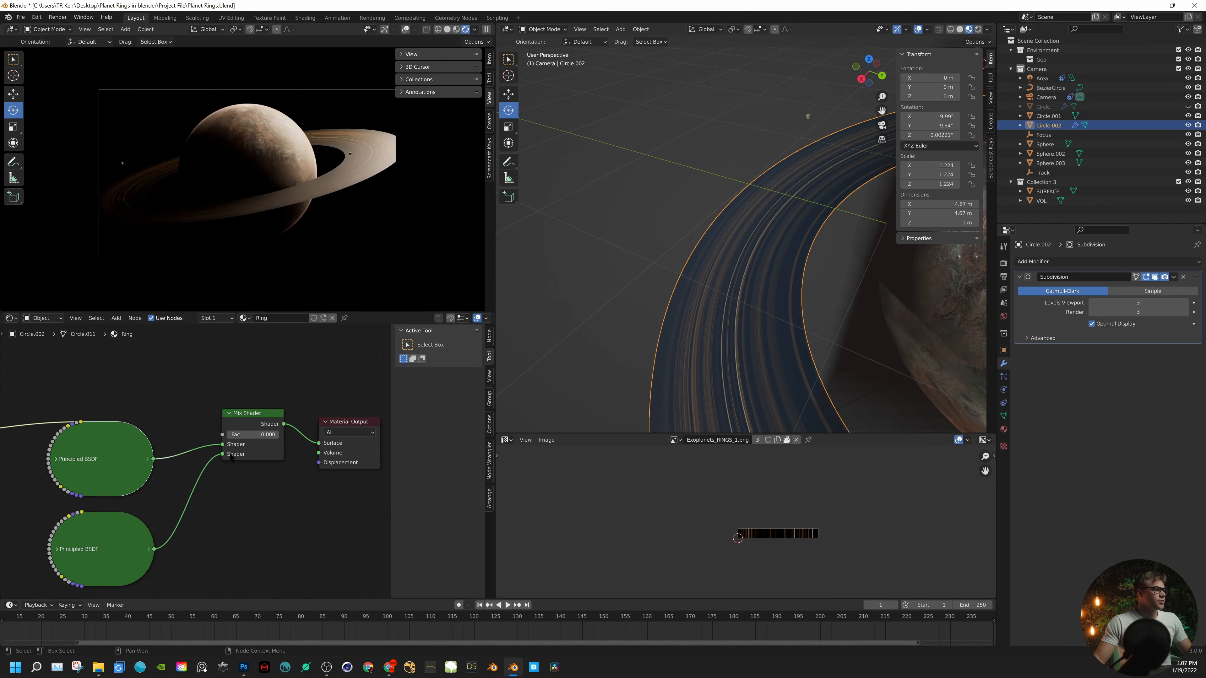
{"action": "left_click_drag", "start_coordinate": [245, 436], "coordinate": [280, 436]}
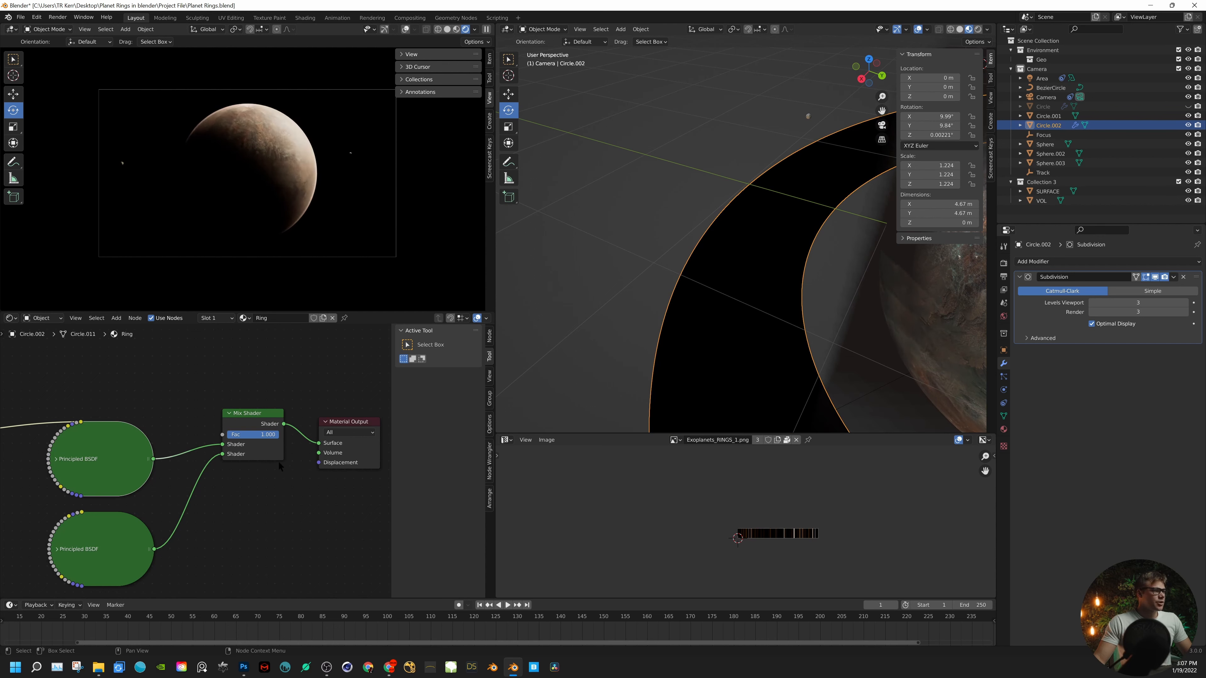
{"action": "mouse_move", "coordinate": [271, 436]}
{"action": "left_mouse_down"}
{"action": "mouse_move", "coordinate": [222, 436]}
{"action": "mouse_move", "coordinate": [281, 435]}
{"action": "left_mouse_up"}
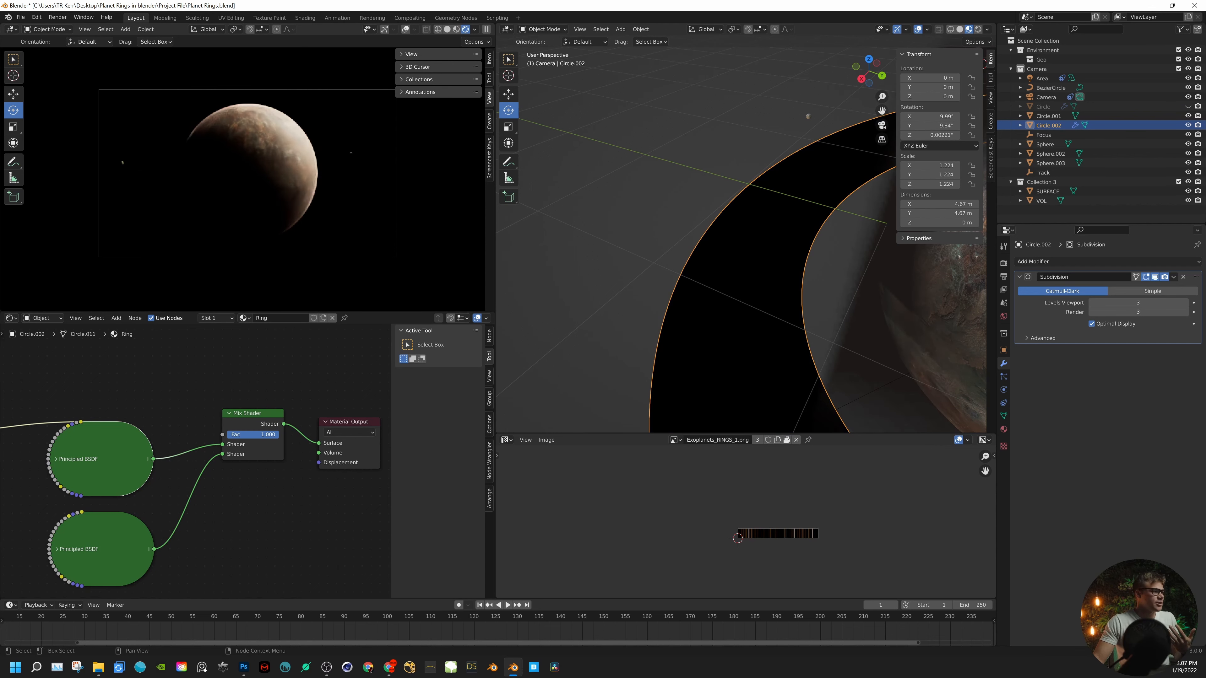
- Move the transparent Principled BSDF further down and briefly expand the textured one to check its Base Color connection
{"action": "scroll", "coordinate": [164, 402], "scroll_direction": "down", "scroll_amount": 5}
{"action": "middle_click_drag", "start_coordinate": [164, 401], "coordinate": [342, 599]}
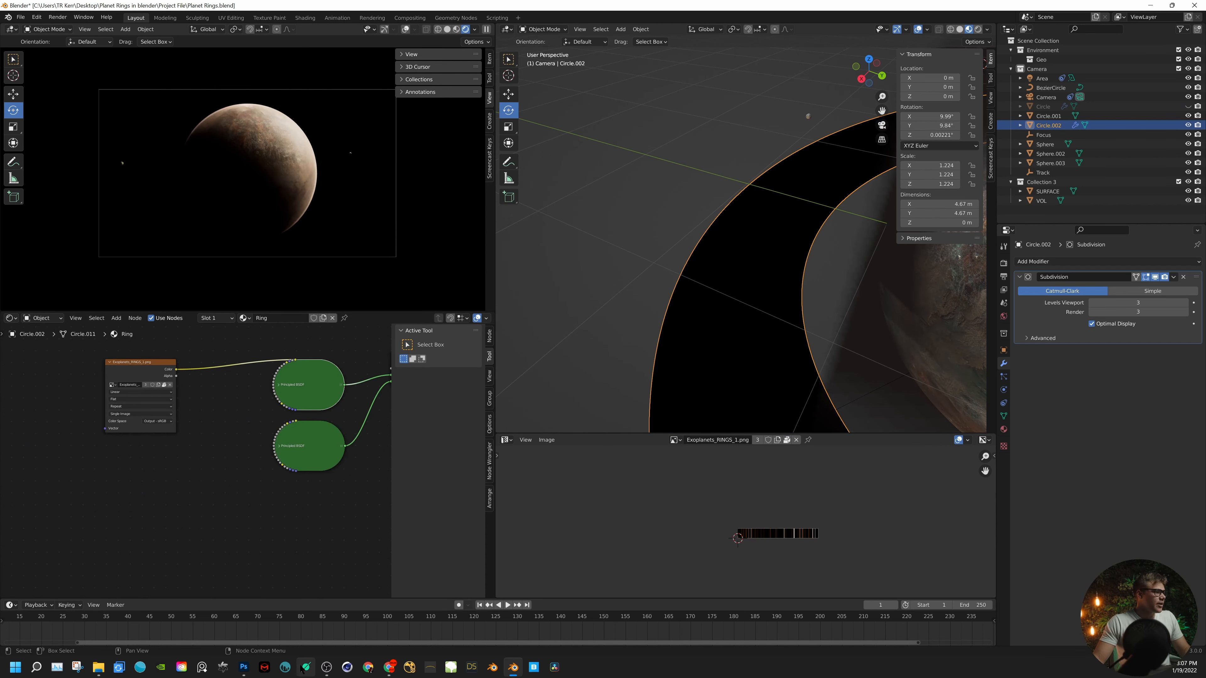
{"action": "left_click_drag", "start_coordinate": [309, 442], "coordinate": [273, 535]}
{"action": "left_click", "coordinate": [278, 386]}
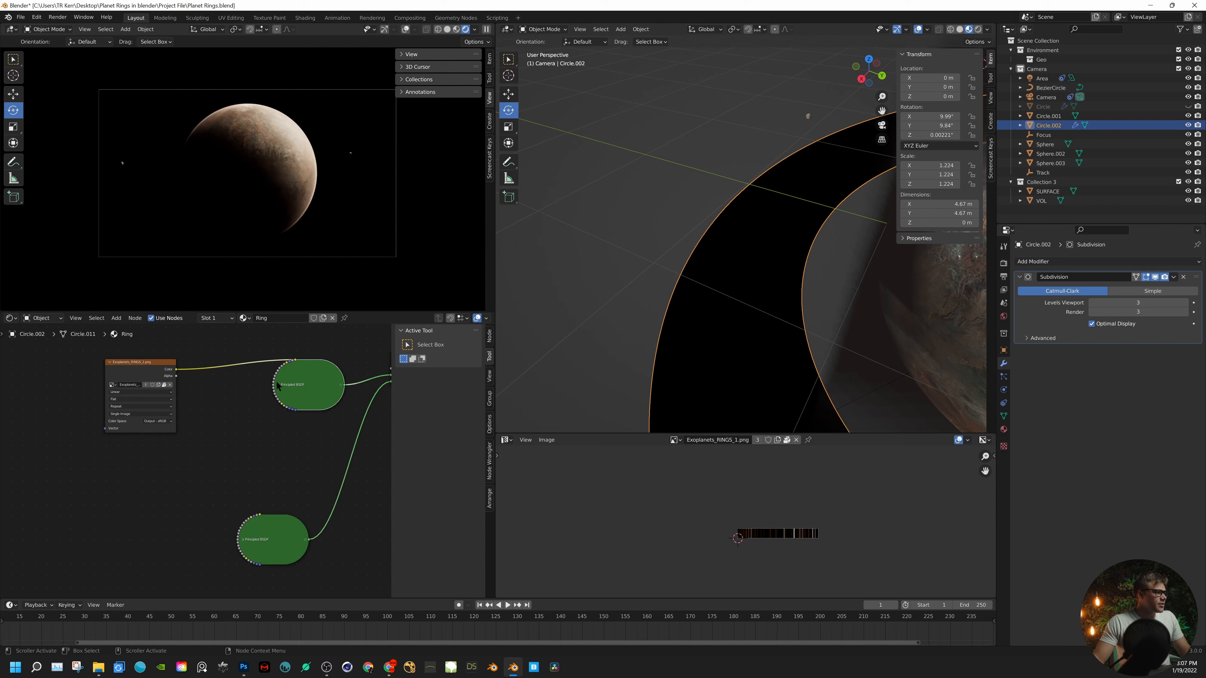
{"action": "left_click", "coordinate": [279, 384]}
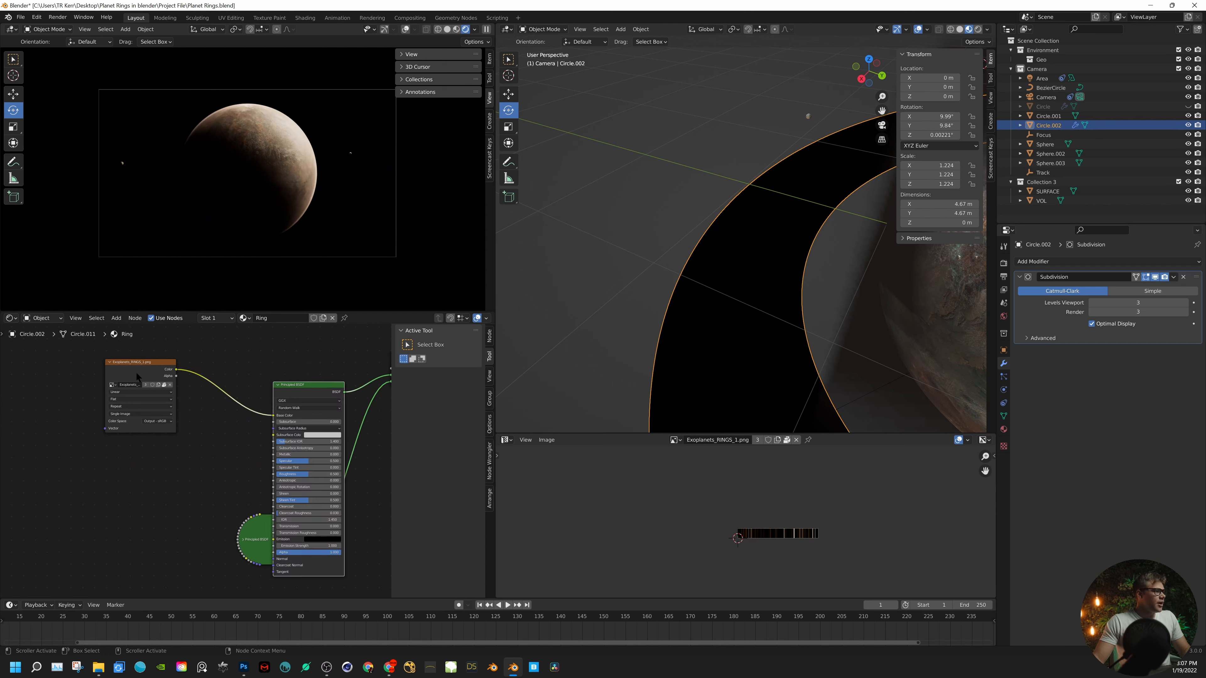
{"action": "left_click", "coordinate": [278, 384]}
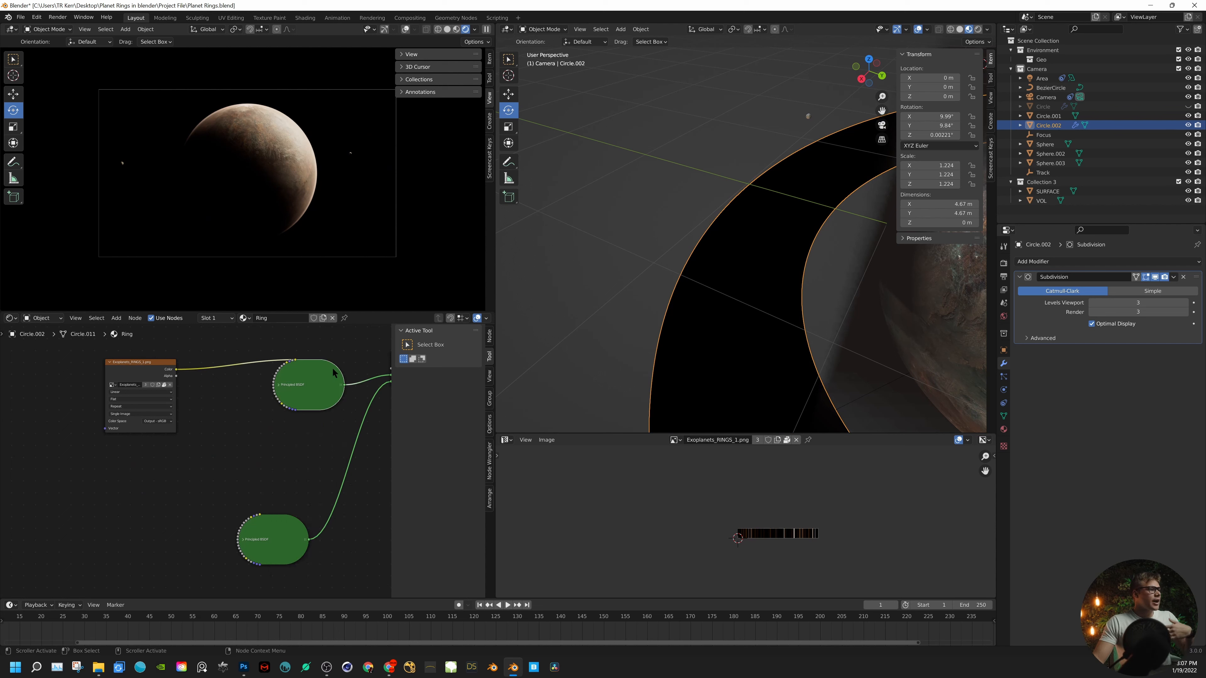
{"action": "middle_click_drag", "start_coordinate": [334, 373], "coordinate": [236, 433]}
- Add a ColorRamp node fed by the ring image's Color output and connect its Color to the Mix Shader's Fac
{"action": "key", "text": "shift+a"}
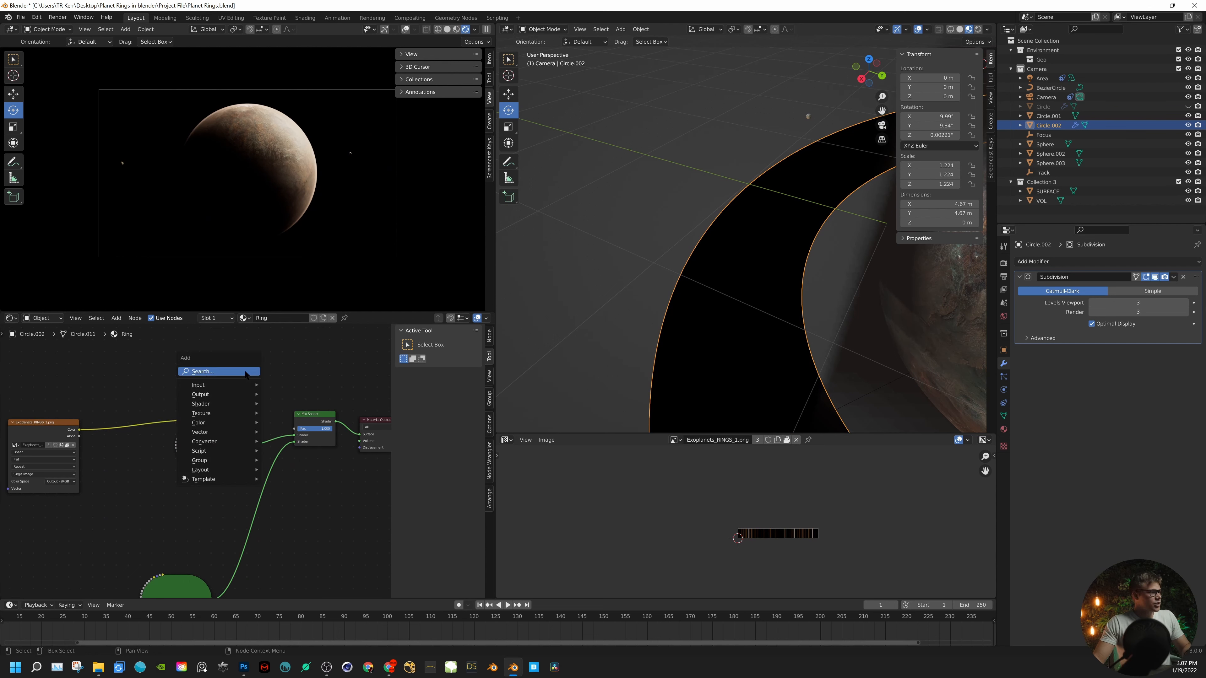
{"action": "left_click", "coordinate": [245, 371]}
{"action": "type", "text": "COLO"}
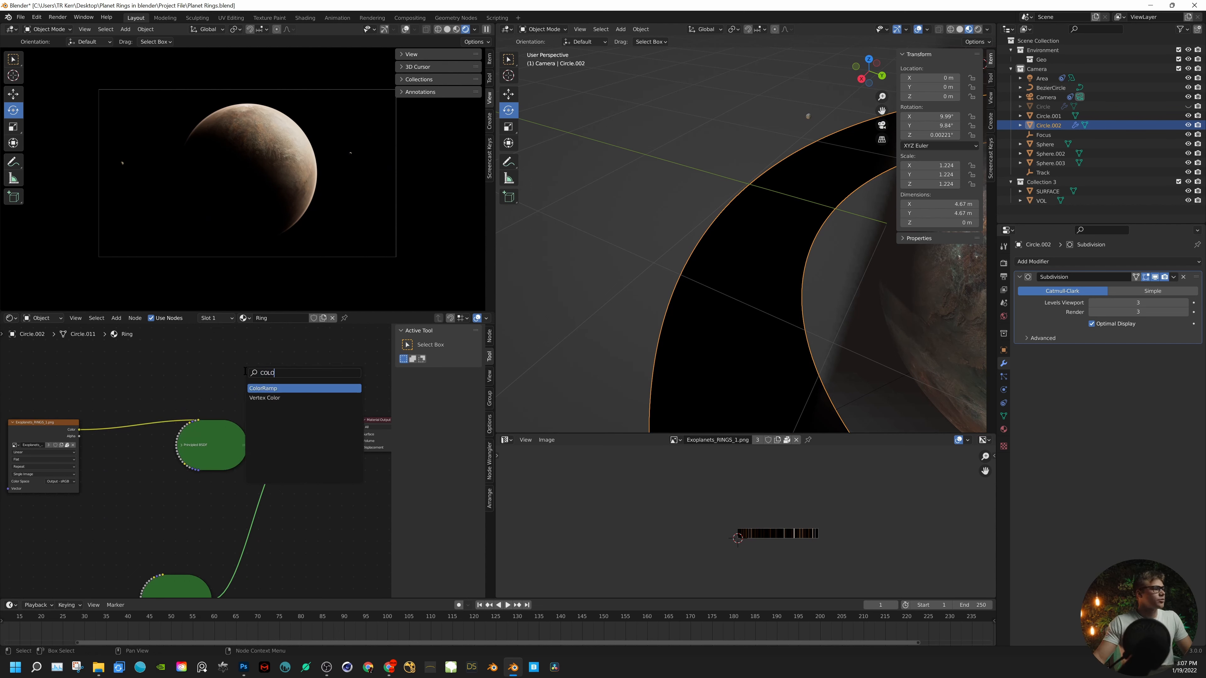
{"action": "key", "text": "Return"}
{"action": "left_click", "coordinate": [225, 348]}
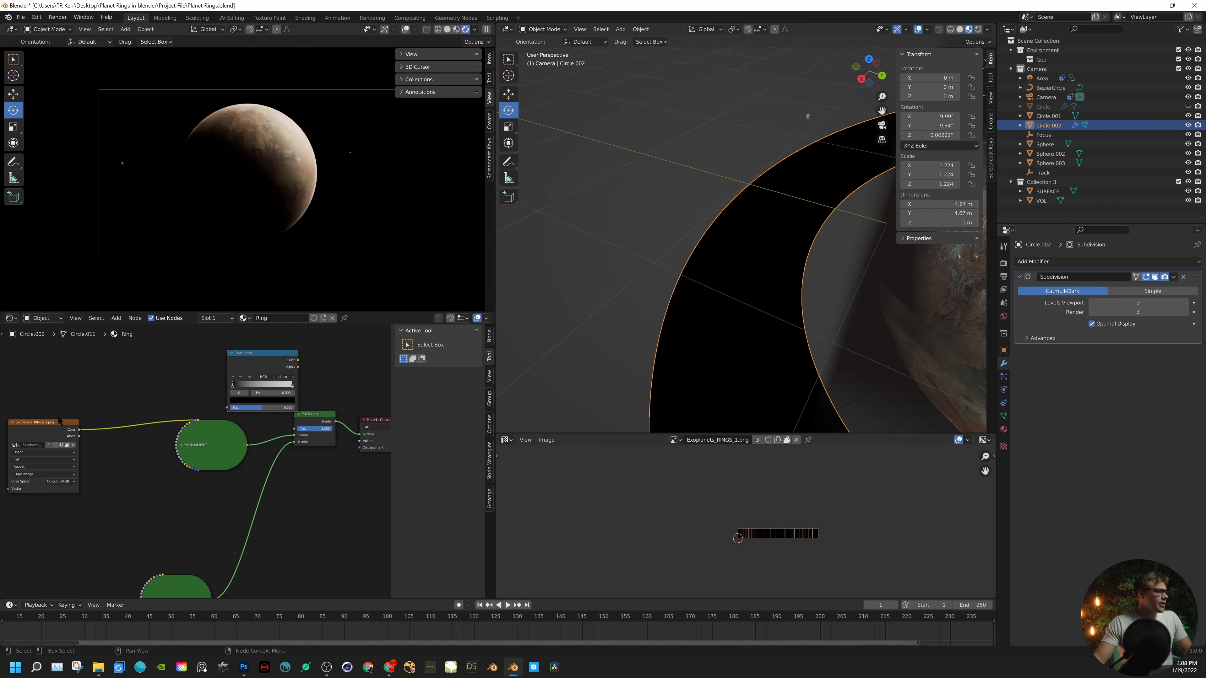
{"action": "left_click_drag", "start_coordinate": [80, 430], "coordinate": [228, 408]}
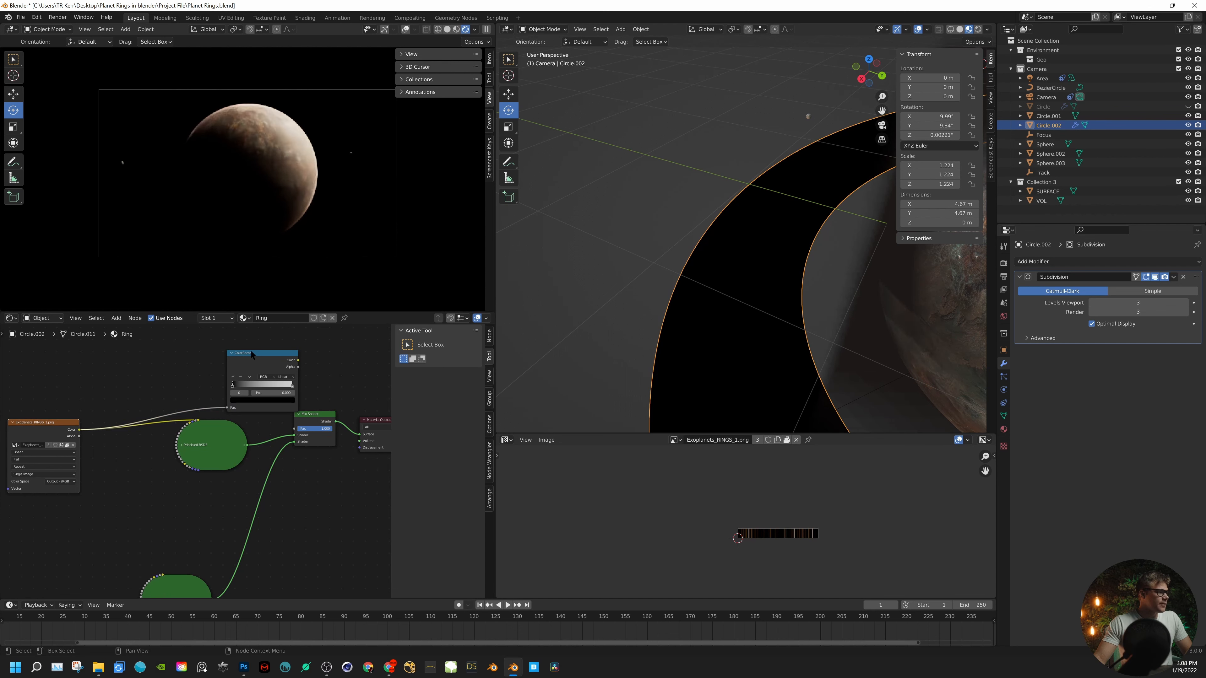
{"action": "left_click_drag", "start_coordinate": [252, 353], "coordinate": [296, 428]}
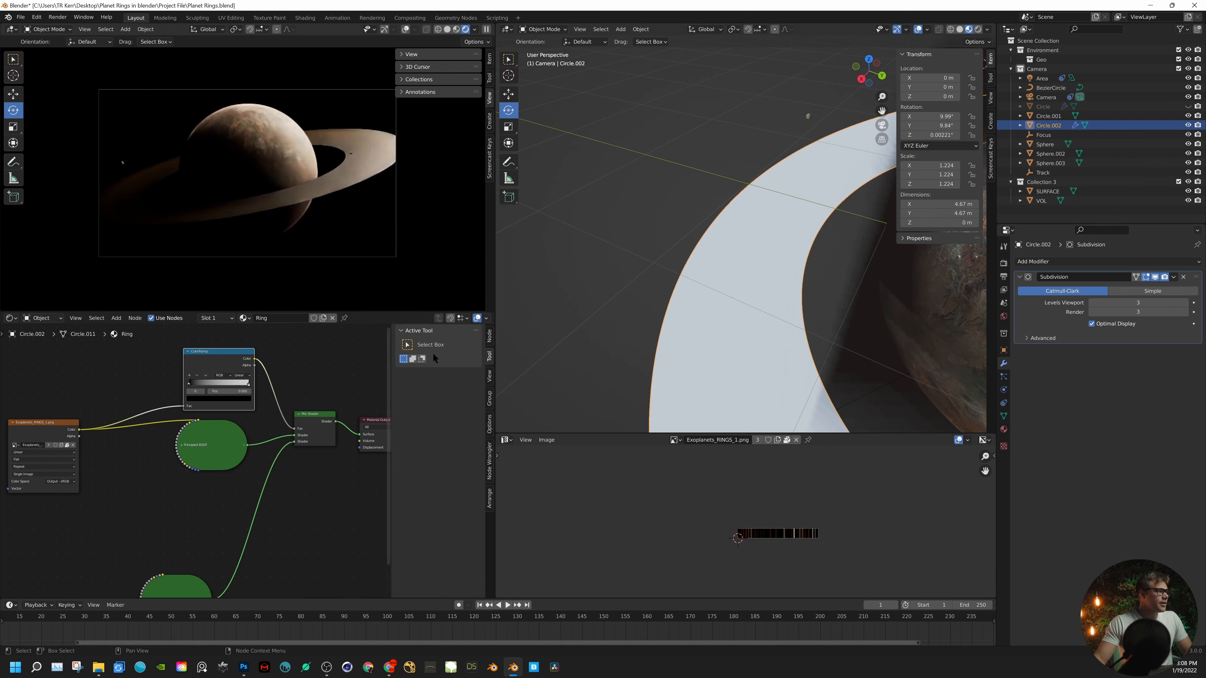
- Examine the stripe pattern of Exoplanets_RINGS_1.png closely in the Image Editor
{"action": "scroll", "coordinate": [806, 542], "scroll_direction": "up", "scroll_amount": 6}
{"action": "middle_click_drag", "start_coordinate": [806, 543], "coordinate": [569, 568]}
{"action": "middle_click_drag", "start_coordinate": [704, 476], "coordinate": [802, 532]}
{"action": "scroll", "coordinate": [779, 524], "scroll_direction": "up", "scroll_amount": 3}
{"action": "middle_click_drag", "start_coordinate": [560, 491], "coordinate": [702, 510]}
{"action": "scroll", "coordinate": [751, 524], "scroll_direction": "down", "scroll_amount": 2}
{"action": "mouse_move", "coordinate": [780, 519]}
{"action": "middle_mouse_down"}
{"action": "mouse_move", "coordinate": [557, 531]}
{"action": "mouse_move", "coordinate": [787, 516]}
{"action": "middle_mouse_up"}
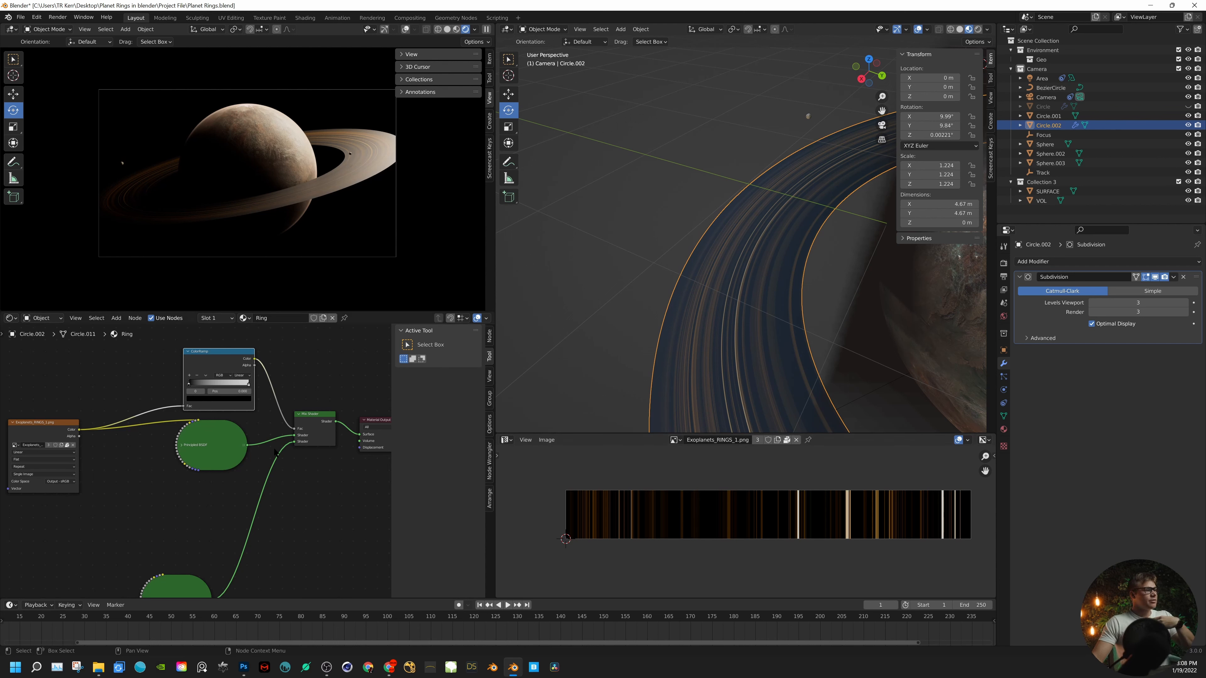
- Place the transparent Principled BSDF beneath the textured one and move the ColorRamp's white stop towards the black while previewing the ramp on the ring
{"action": "left_click_drag", "start_coordinate": [174, 580], "coordinate": [211, 498]}
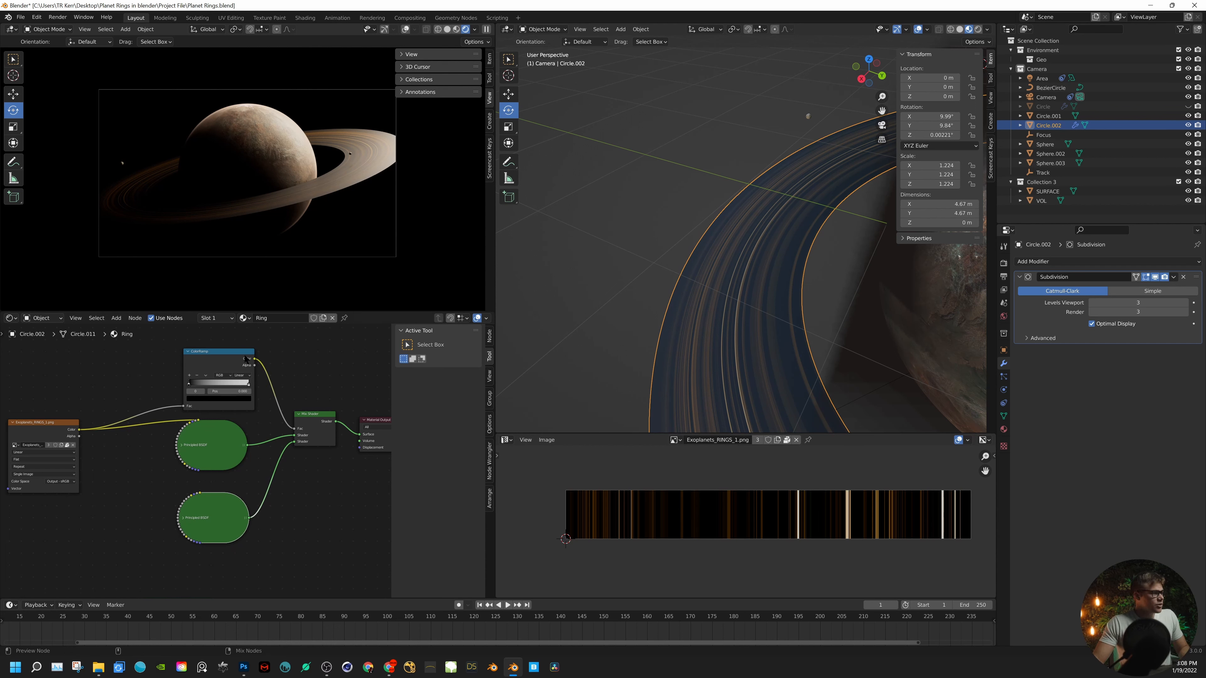
{"action": "left_click", "coordinate": [246, 363], "text": "ctrl+shift"}
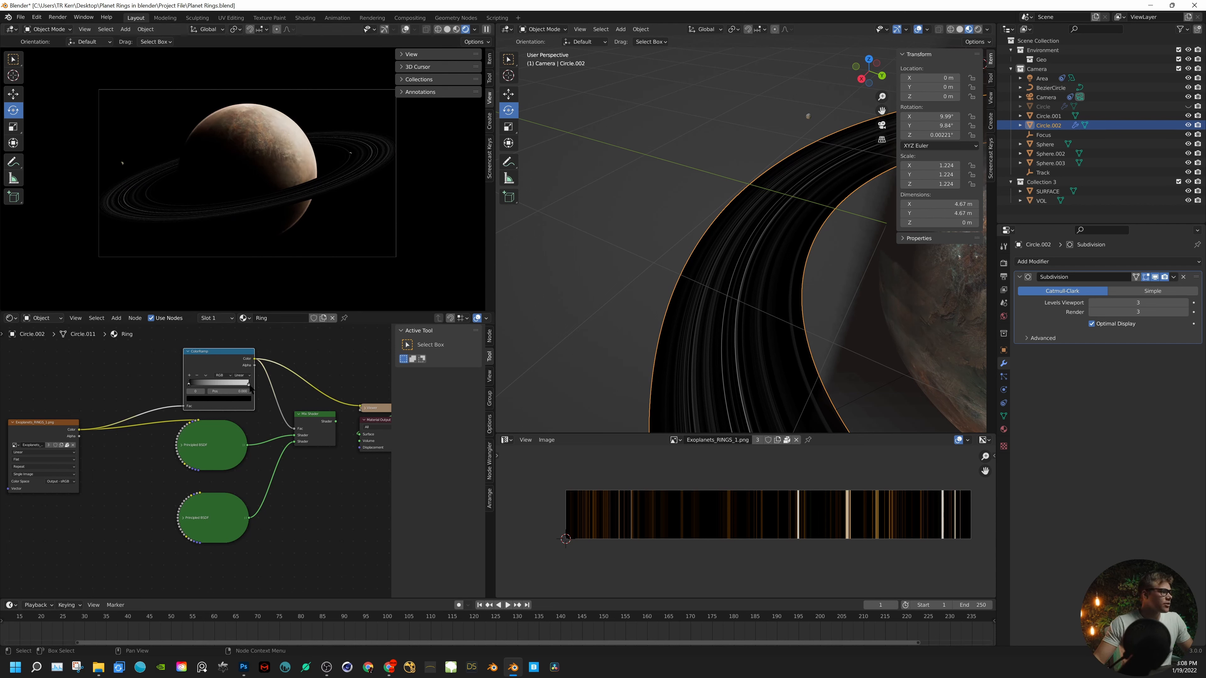
{"action": "left_click_drag", "start_coordinate": [248, 383], "coordinate": [207, 386]}
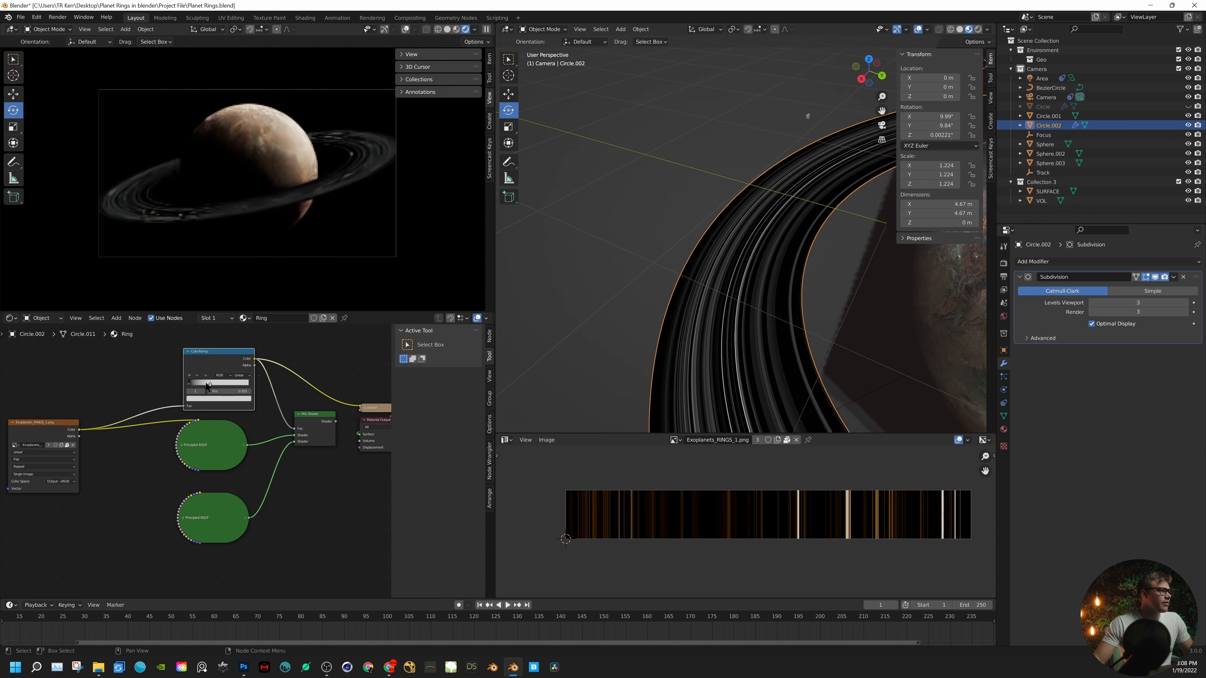
{"action": "left_click", "coordinate": [317, 440], "text": "ctrl+shift"}
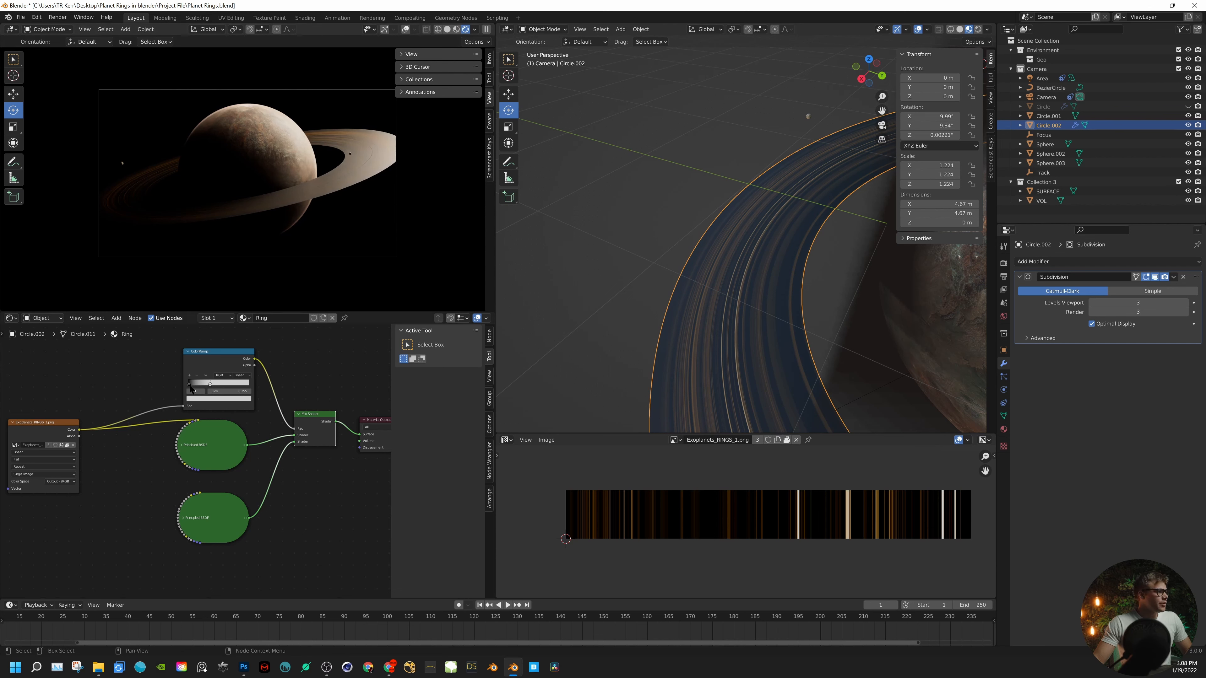
- Reverse the ColorRamp so white comes first and move its black stop to position 0.279
{"action": "mouse_move", "coordinate": [190, 385]}
{"action": "left_mouse_down"}
{"action": "mouse_move", "coordinate": [224, 385]}
{"action": "mouse_move", "coordinate": [191, 385]}
{"action": "left_mouse_up"}
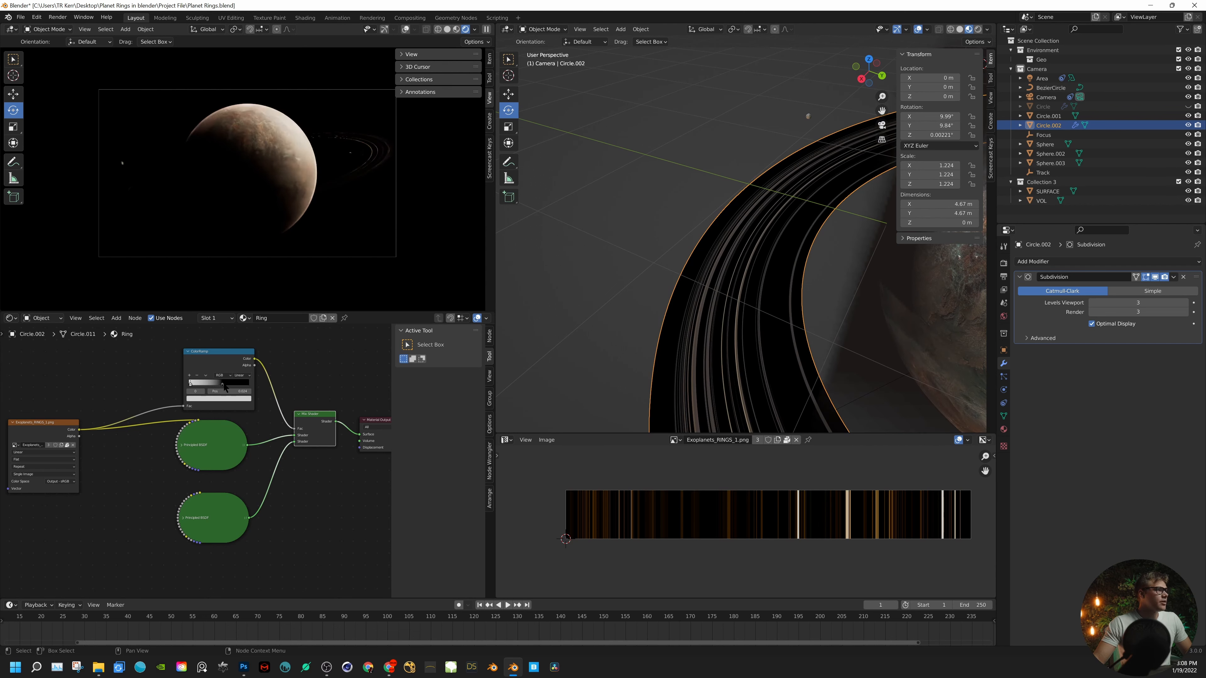
{"action": "left_click_drag", "start_coordinate": [191, 388], "coordinate": [188, 388]}
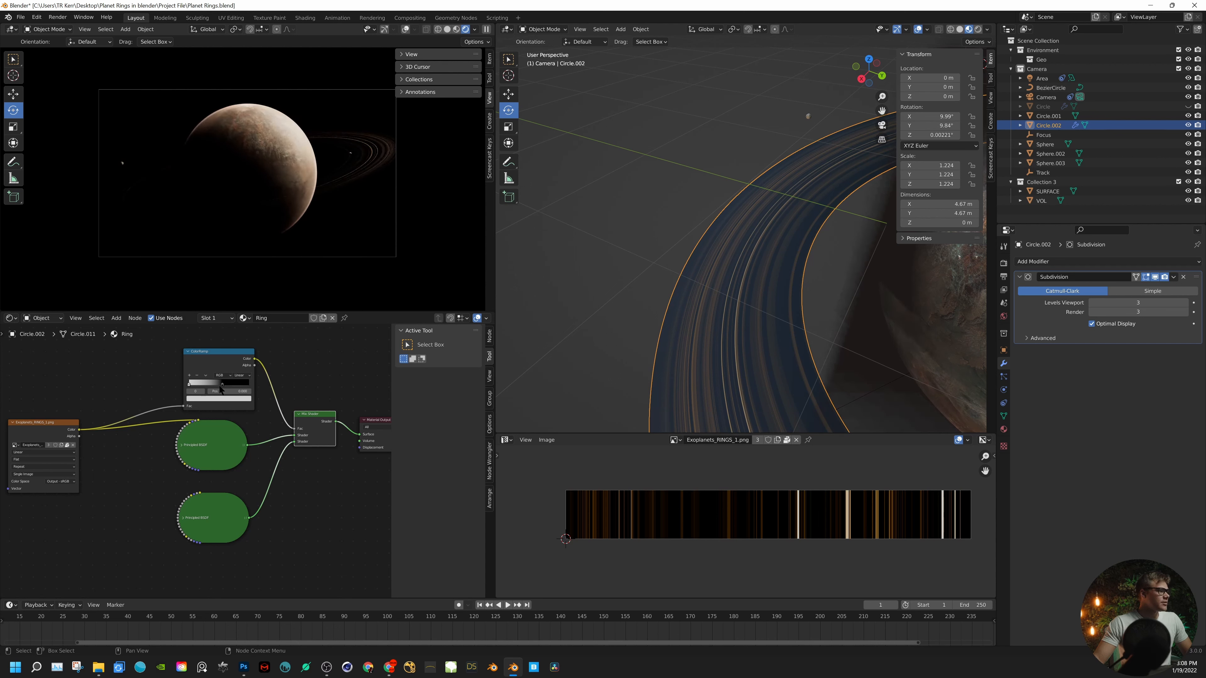
{"action": "left_click_drag", "start_coordinate": [219, 386], "coordinate": [199, 384]}
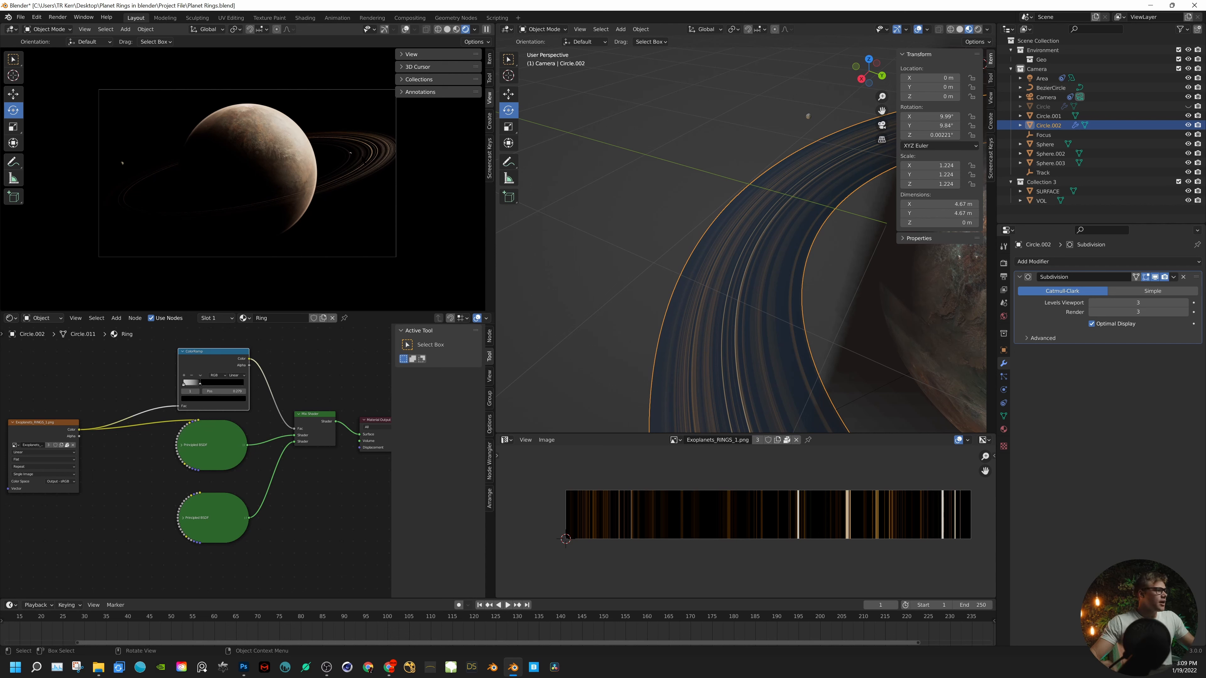
- Briefly expand the transparent Principled BSDF to check its settings and collapse it again
{"action": "middle_click_drag", "start_coordinate": [214, 511], "coordinate": [259, 441]}
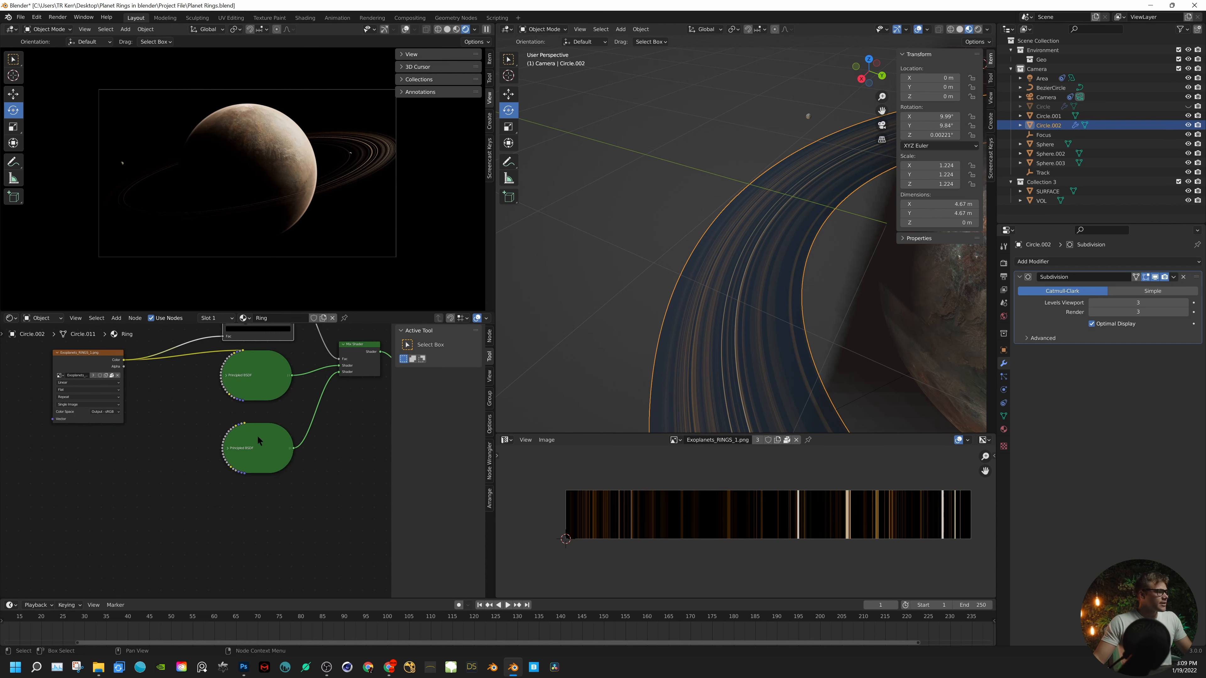
{"action": "left_click", "coordinate": [228, 449]}
{"action": "left_click", "coordinate": [227, 448]}
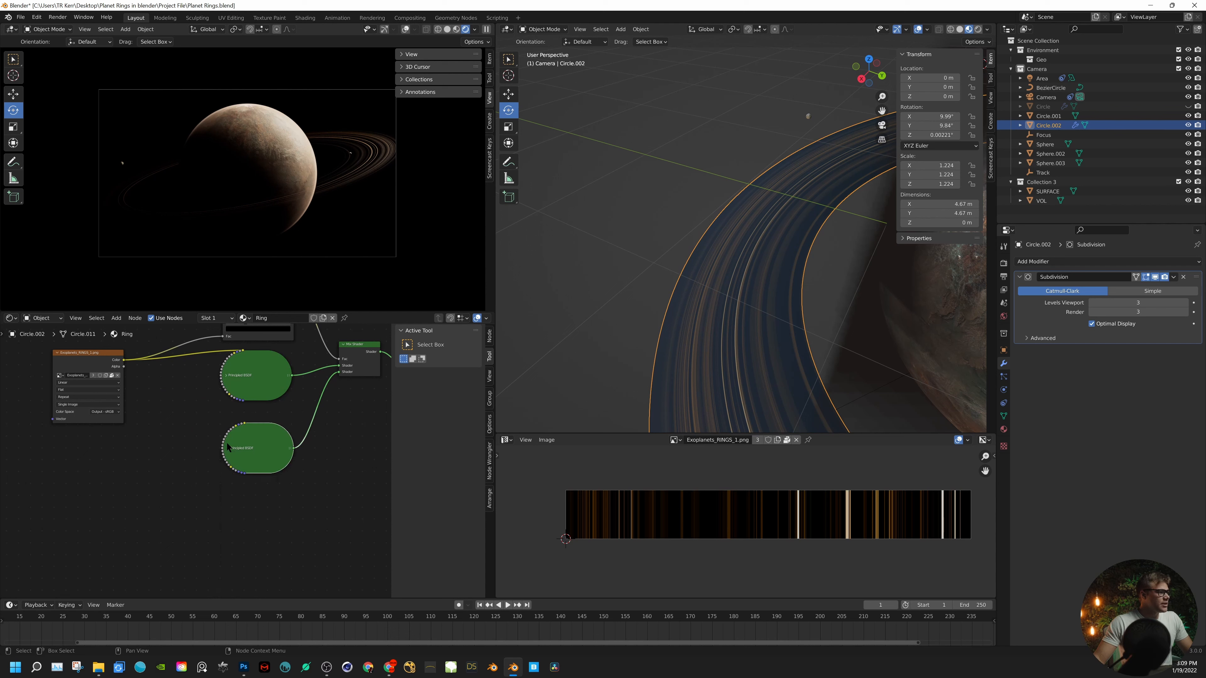
{"action": "middle_click_drag", "start_coordinate": [289, 396], "coordinate": [258, 420]}
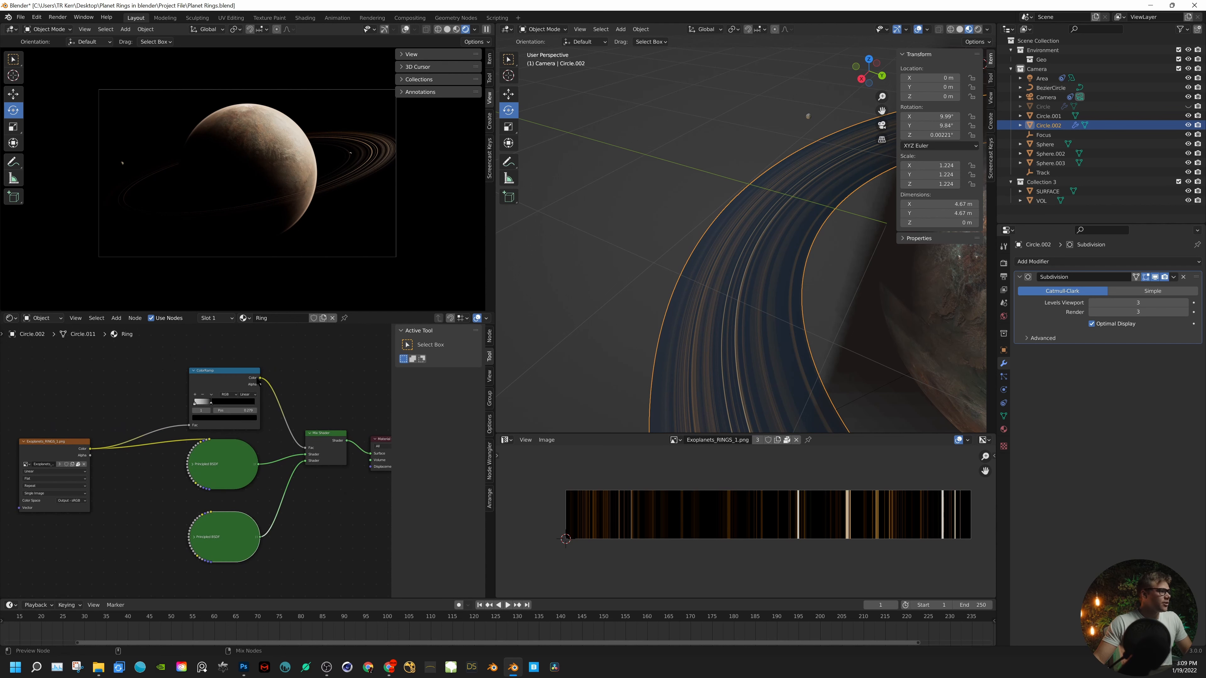
- Preview the ColorRamp's output on the ring and return to the Mix Shader output for comparison
{"action": "left_click", "coordinate": [224, 387], "text": "ctrl+shift"}
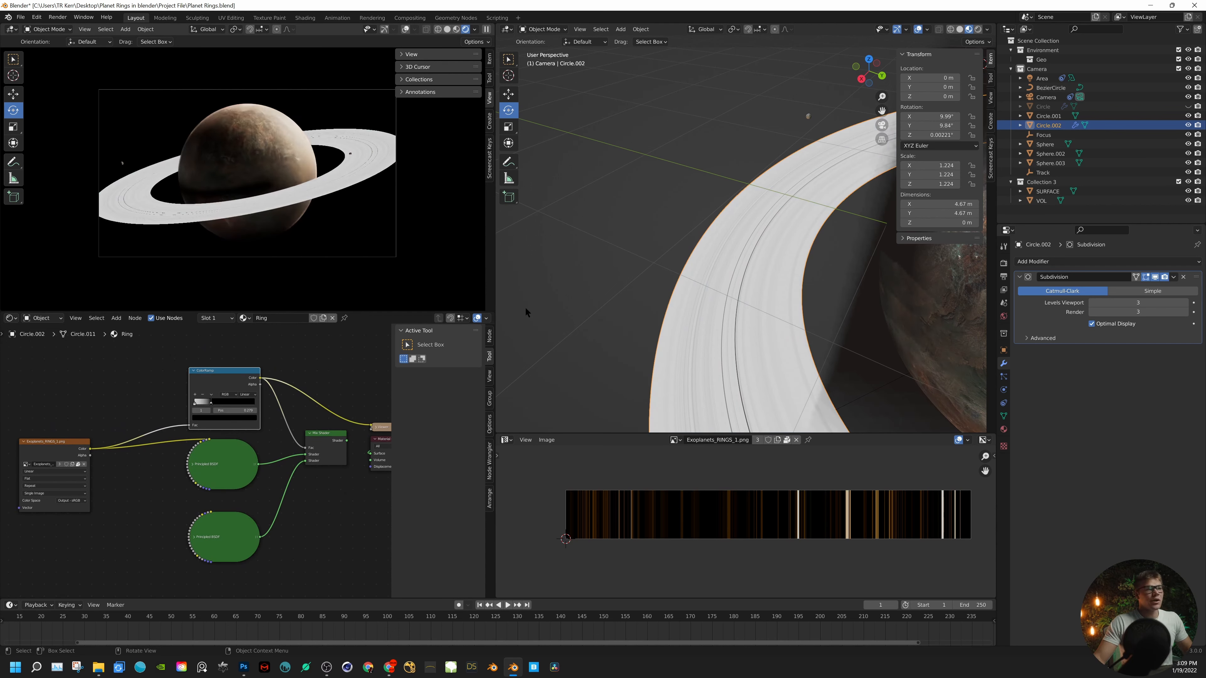
{"action": "middle_click_drag", "start_coordinate": [150, 448], "coordinate": [217, 447]}
{"action": "middle_click_drag", "start_coordinate": [339, 439], "coordinate": [240, 457]}
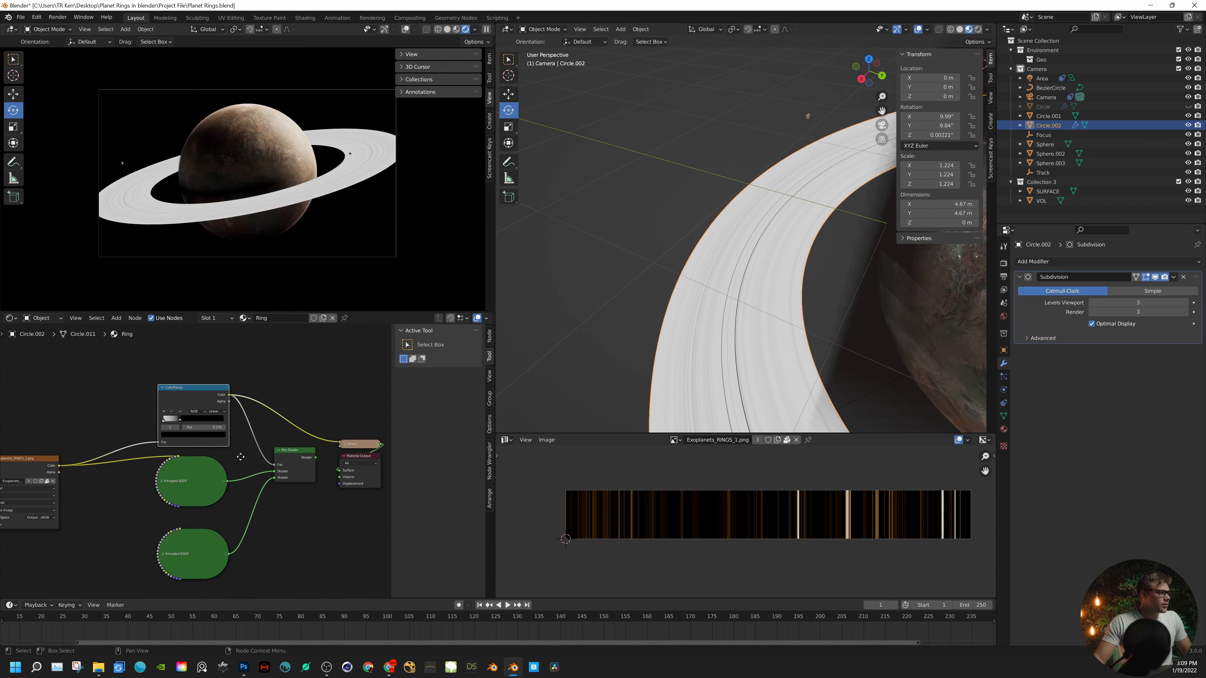
{"action": "left_click", "coordinate": [298, 453], "text": "ctrl+shift"}
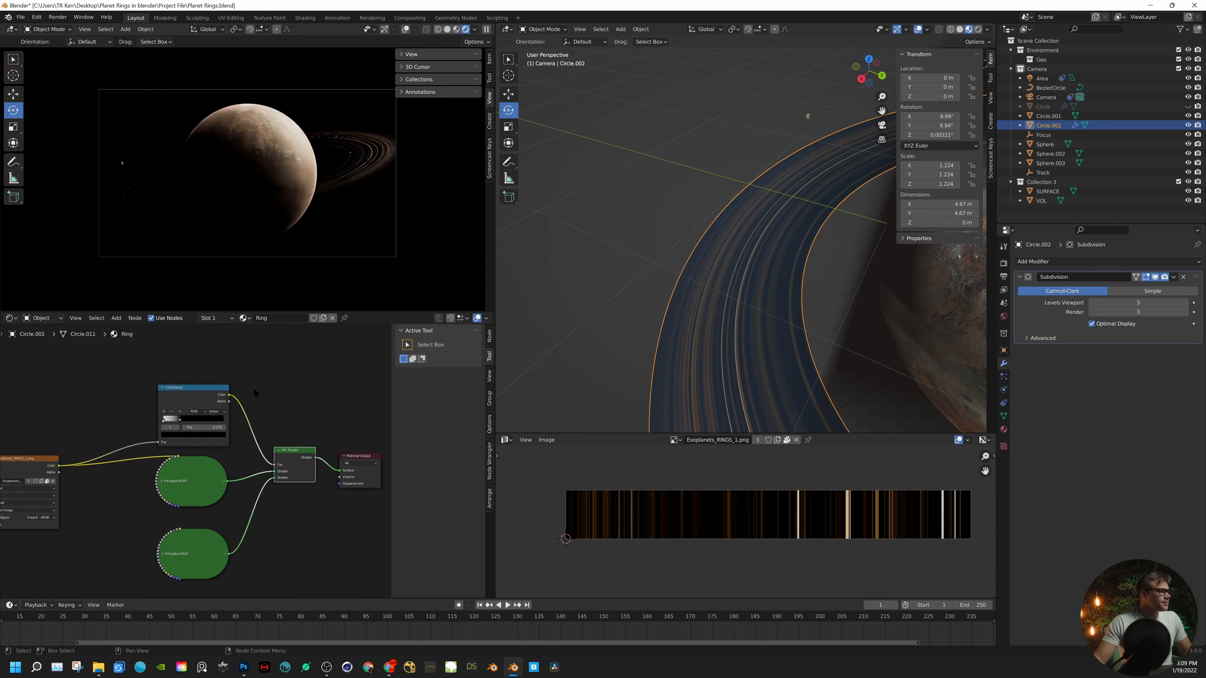
- Hide the Circle.002 ring in the viewport and show the Circle ring in its place
{"action": "left_click", "coordinate": [1188, 125]}
{"action": "left_click", "coordinate": [1189, 107]}
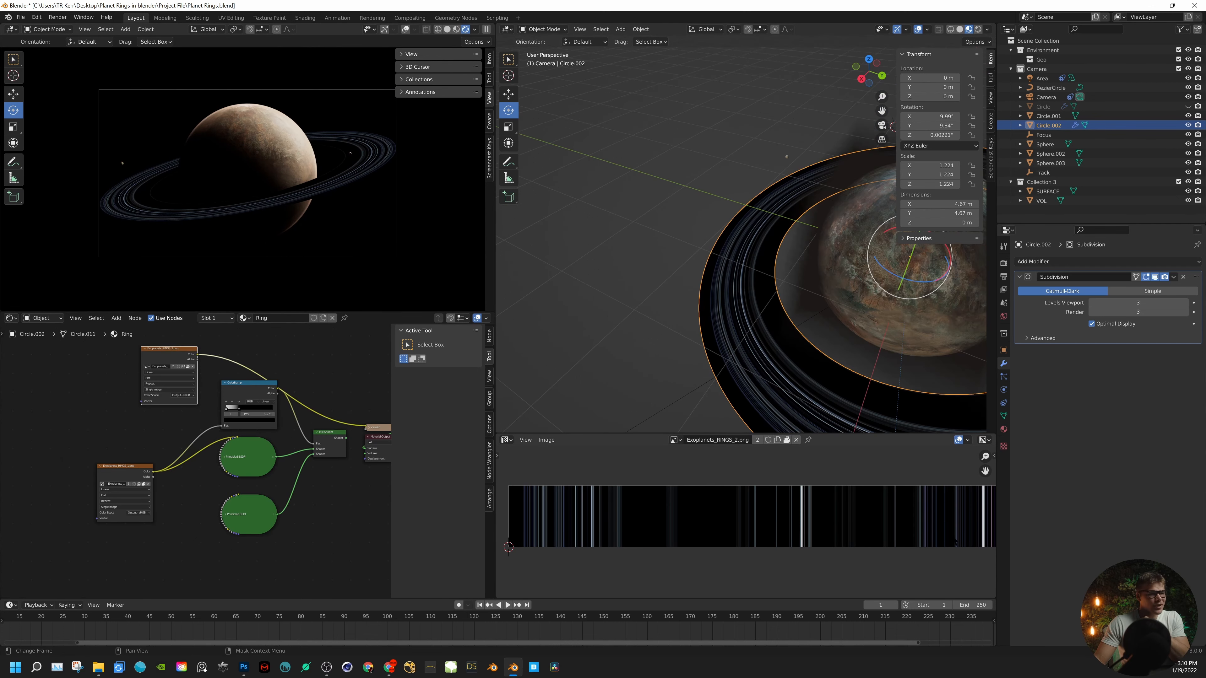
- Inspect the stripe pattern of Exoplanets_RINGS_2.png in the Image Editor
{"action": "scroll", "coordinate": [872, 531], "scroll_direction": "up", "scroll_amount": 4}
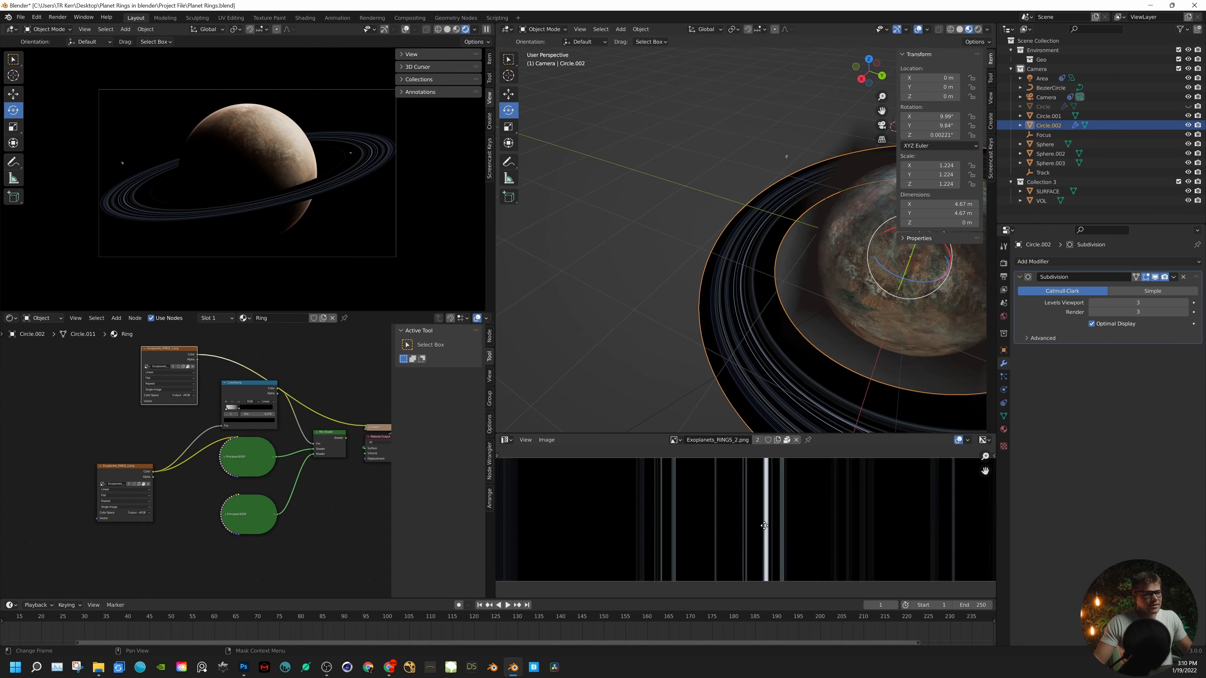
{"action": "middle_click_drag", "start_coordinate": [872, 531], "coordinate": [911, 515]}
{"action": "scroll", "coordinate": [747, 521], "scroll_direction": "down", "scroll_amount": 3}
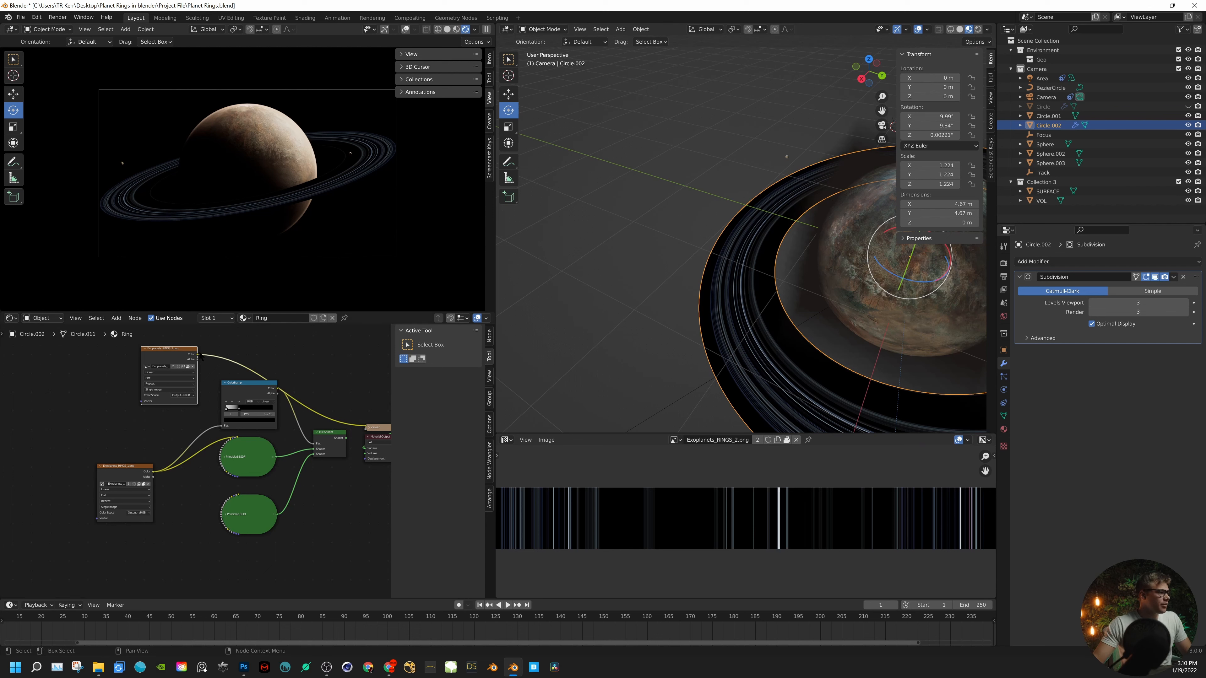
- Arrange the Exoplanets_RINGS_1.png node above Exoplanets_RINGS_2.png, then preview the Mix Shader and the second image on the ring
{"action": "left_click_drag", "start_coordinate": [178, 351], "coordinate": [147, 551]}
{"action": "left_click_drag", "start_coordinate": [121, 470], "coordinate": [82, 394]}
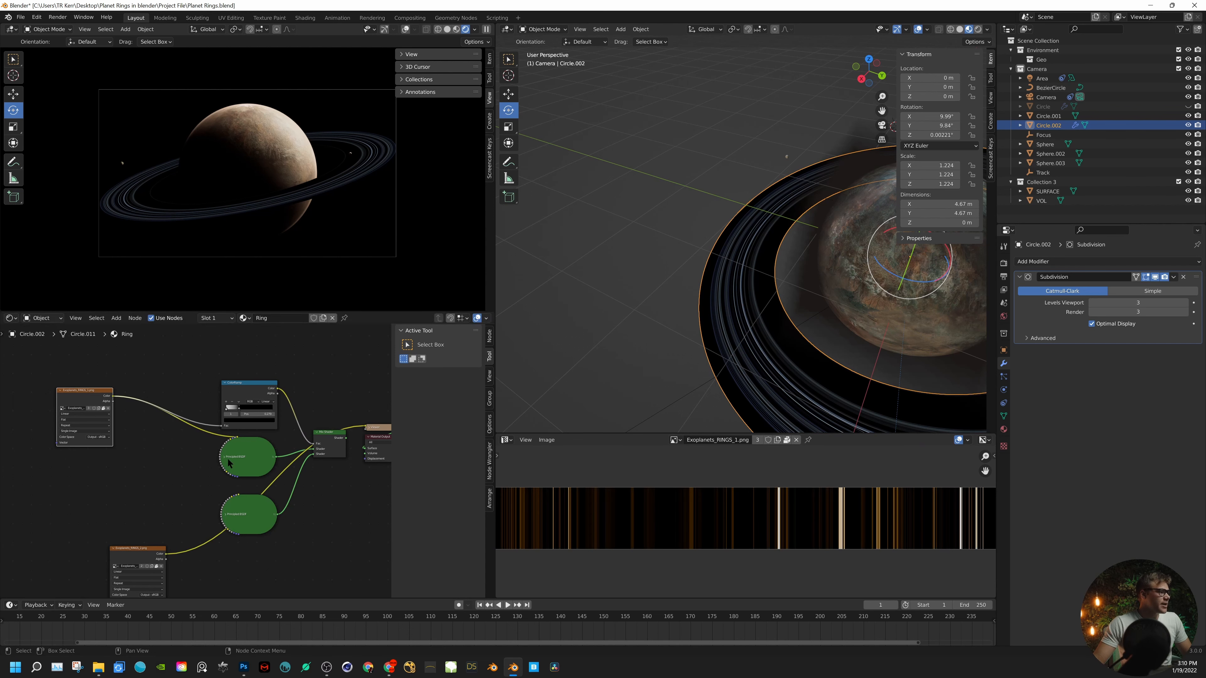
{"action": "left_click_drag", "start_coordinate": [153, 552], "coordinate": [114, 482]}
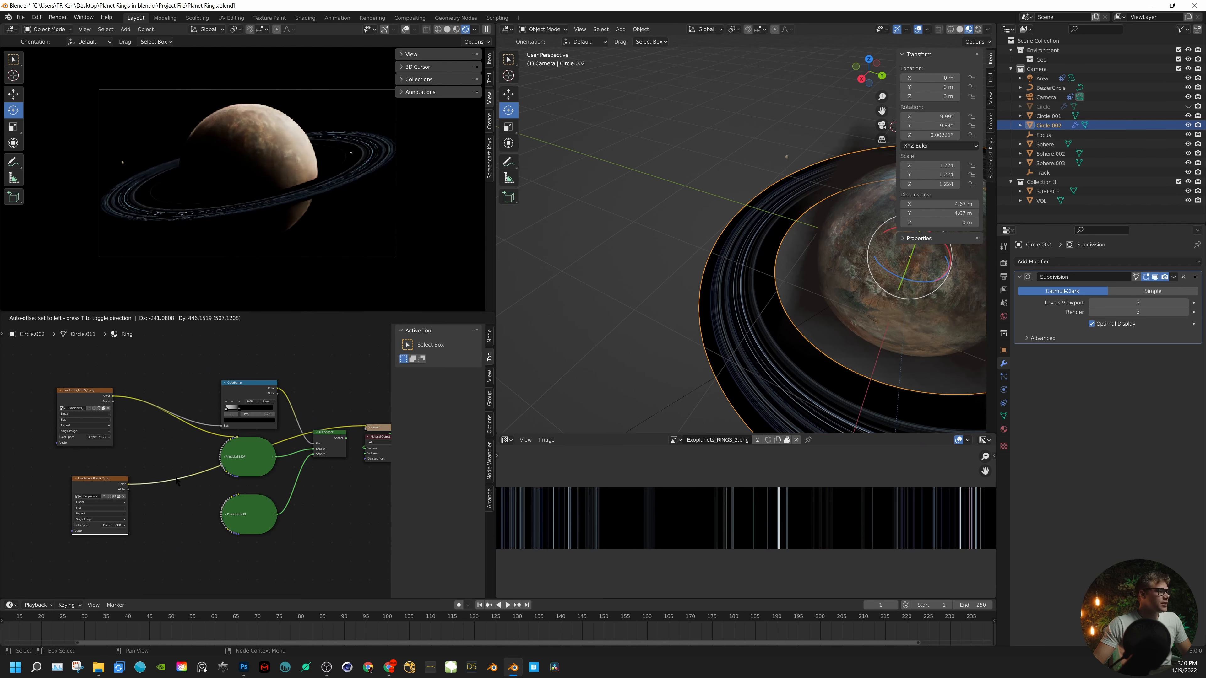
{"action": "left_click", "coordinate": [331, 438], "text": "ctrl+shift"}
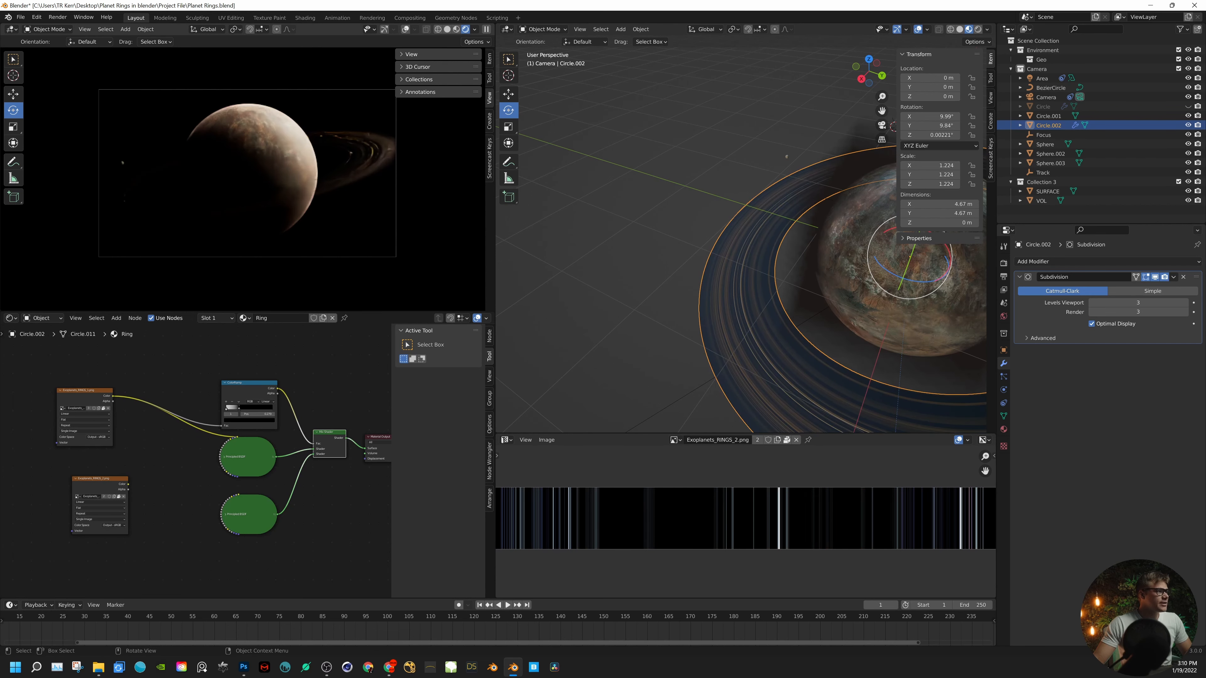
{"action": "left_click", "coordinate": [119, 481], "text": "ctrl+shift"}
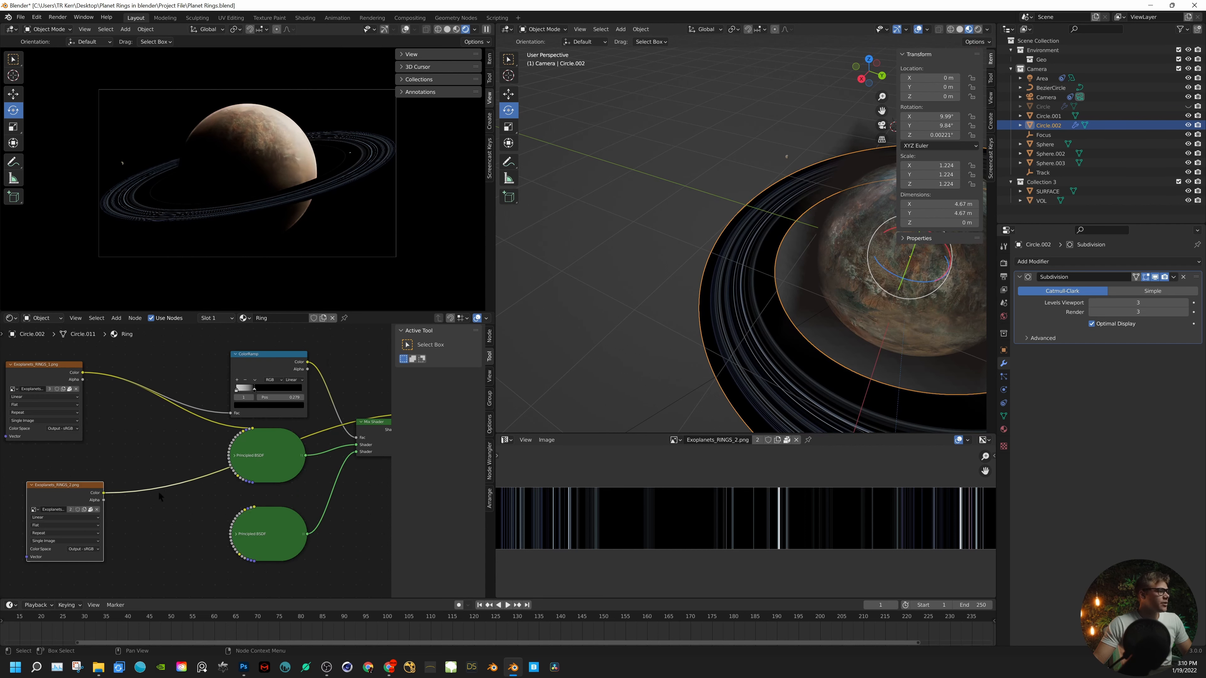
- Move both Principled BSDF nodes further down to free space between the image textures and the ColorRamp
{"action": "scroll", "coordinate": [188, 455], "scroll_direction": "up", "scroll_amount": 2}
{"action": "left_click_drag", "start_coordinate": [309, 488], "coordinate": [302, 563]}
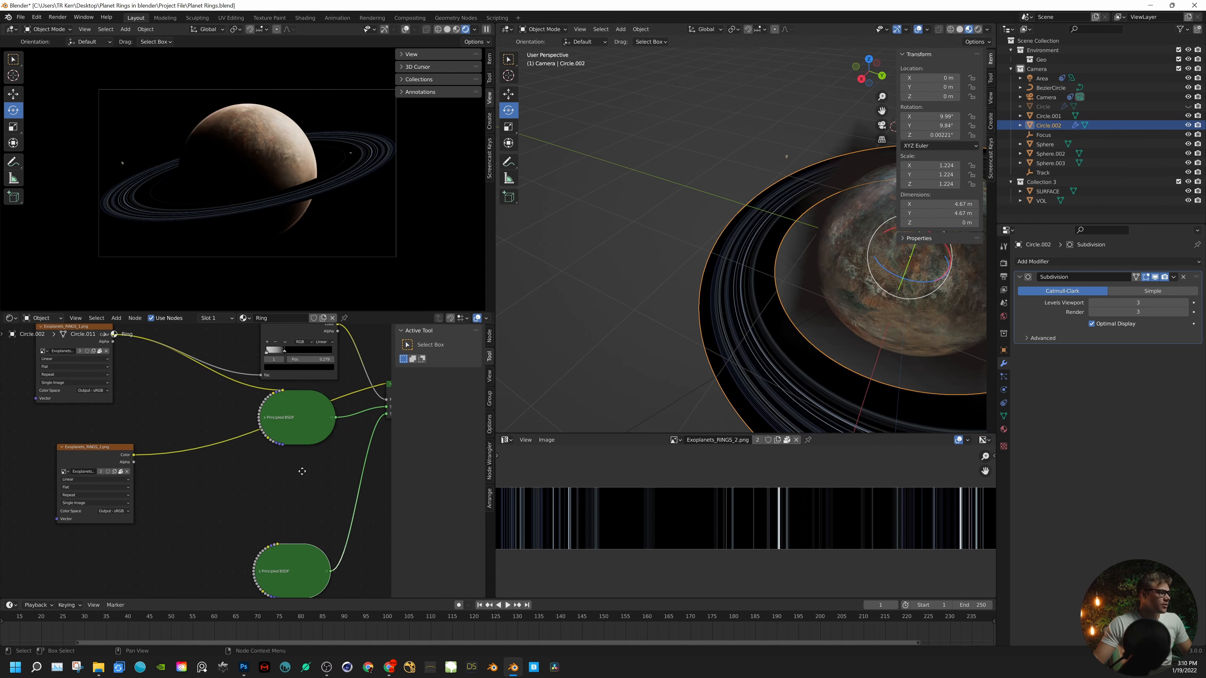
{"action": "left_click_drag", "start_coordinate": [302, 422], "coordinate": [302, 507]}
{"action": "middle_click_drag", "start_coordinate": [268, 356], "coordinate": [289, 429]}
- Insert a MixRGB node between Exoplanets_RINGS_1.png and the ColorRamp, and connect Exoplanets_RINGS_2.png's Color to its Color2
{"action": "key", "text": "shift+a"}
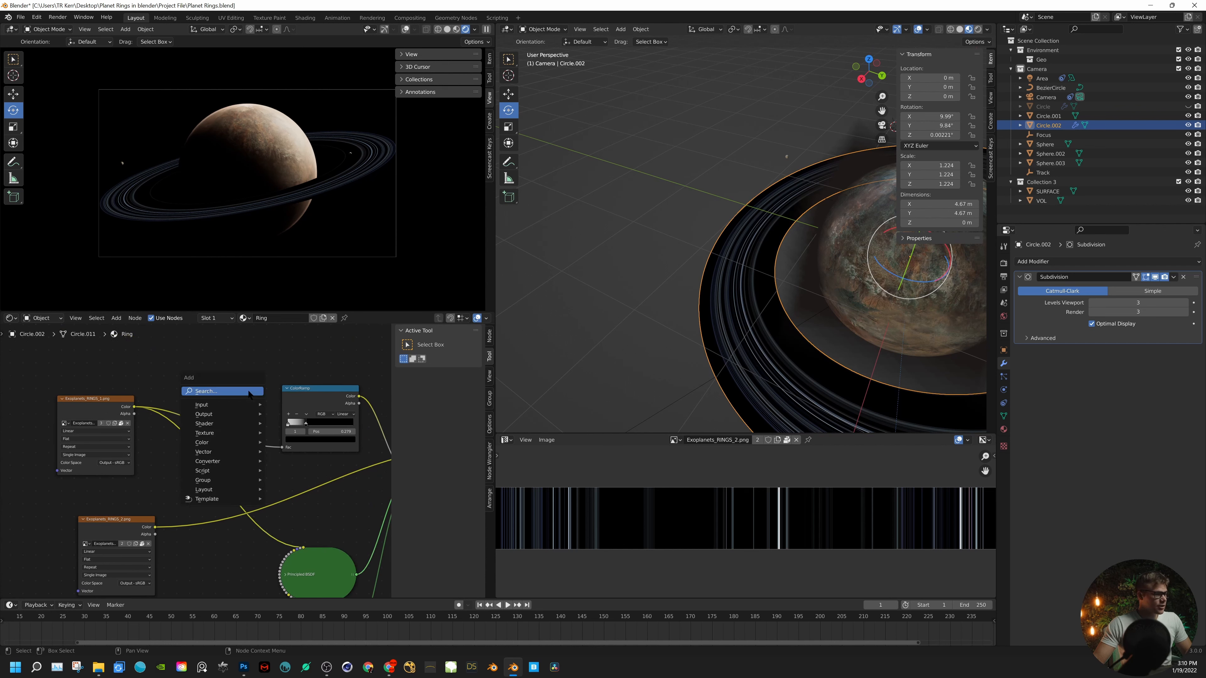
{"action": "left_click", "coordinate": [248, 389]}
{"action": "type", "text": "M"}
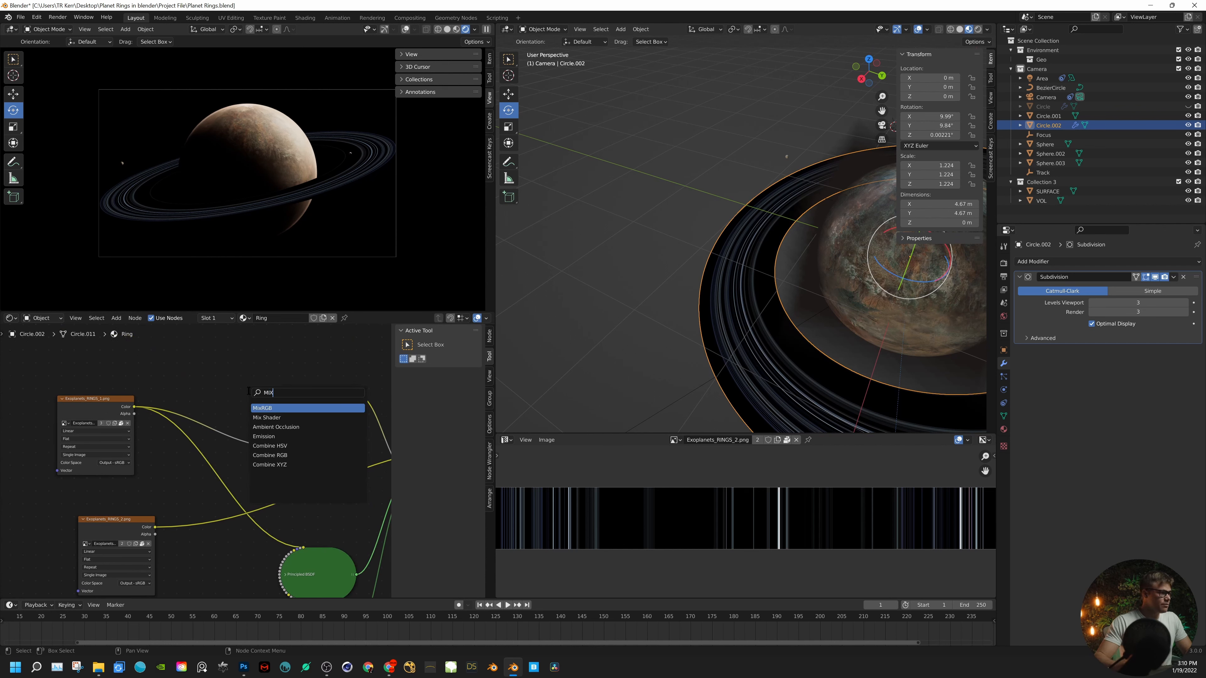
{"action": "type", "text": "ix"}
{"action": "key", "text": "Return"}
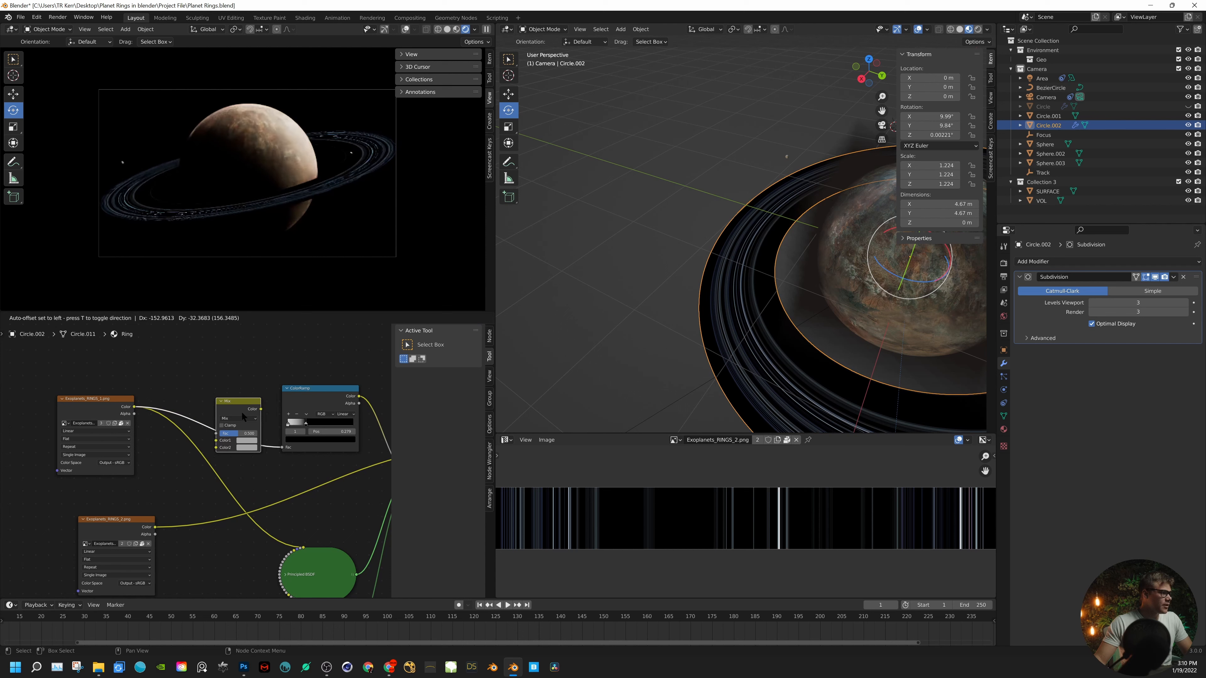
{"action": "left_click", "coordinate": [230, 417]}
{"action": "left_click_drag", "start_coordinate": [155, 527], "coordinate": [212, 448]}
{"action": "left_click", "coordinate": [226, 418]}
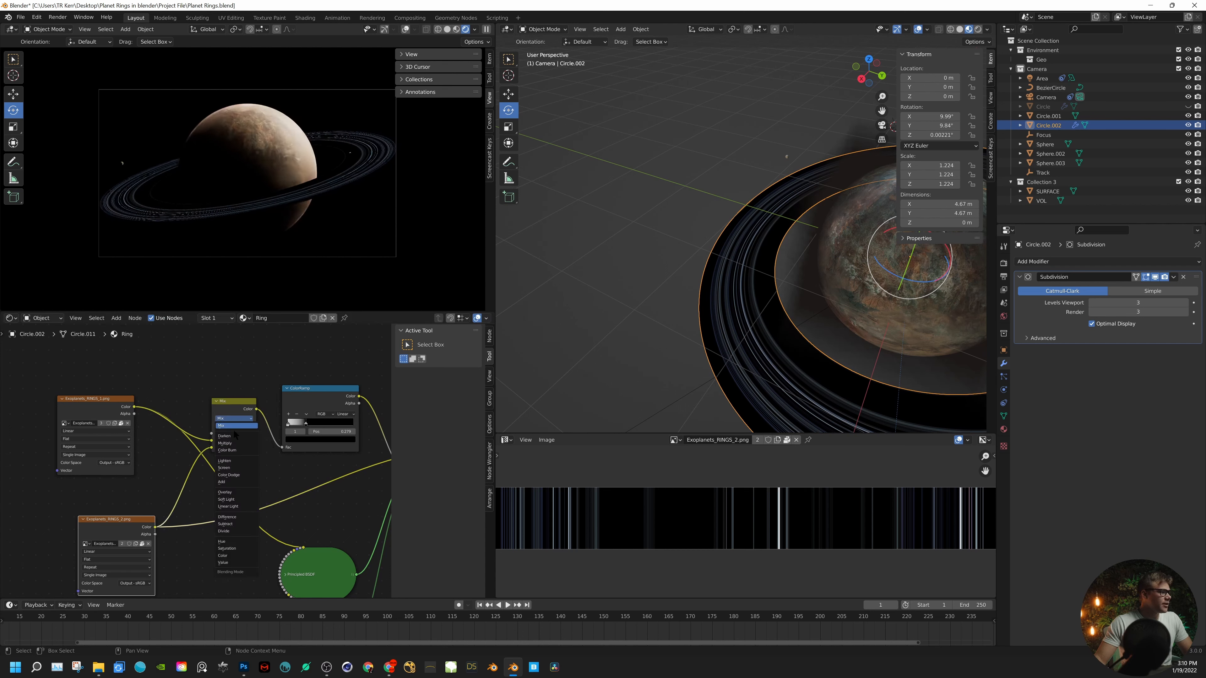
- Preview the Mix Shader result and the MixRGB node's combined ring colors on the ring
{"action": "scroll", "coordinate": [275, 458], "scroll_direction": "down", "scroll_amount": 4}
{"action": "middle_click_drag", "start_coordinate": [283, 459], "coordinate": [193, 468]}
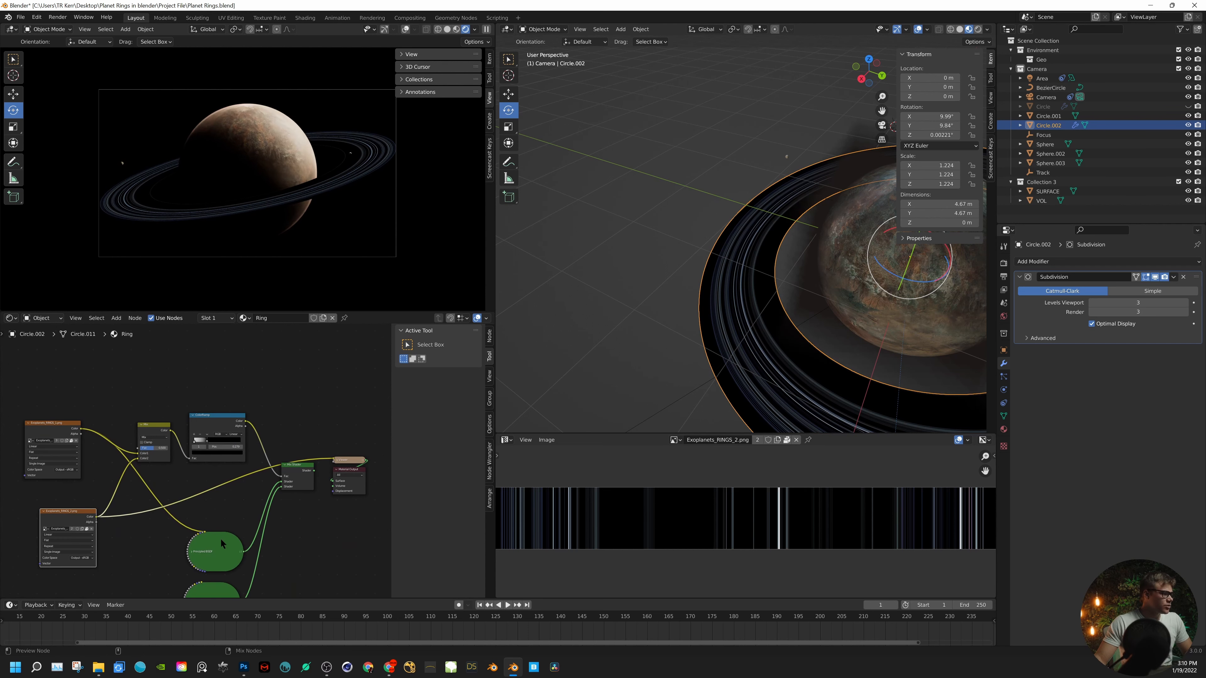
{"action": "left_click", "coordinate": [305, 468], "text": "ctrl+shift"}
{"action": "scroll", "coordinate": [193, 452], "scroll_direction": "up", "scroll_amount": 2}
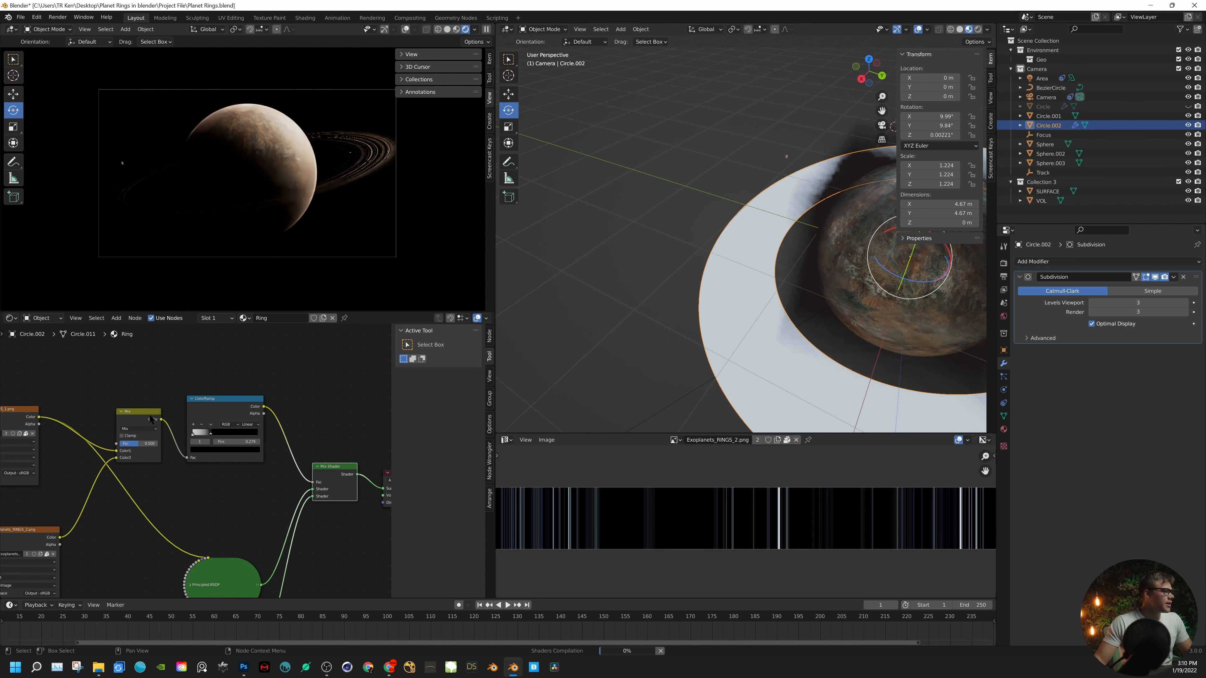
{"action": "scroll", "coordinate": [147, 452], "scroll_direction": "up", "scroll_amount": 4}
{"action": "middle_click_drag", "start_coordinate": [147, 449], "coordinate": [223, 446]}
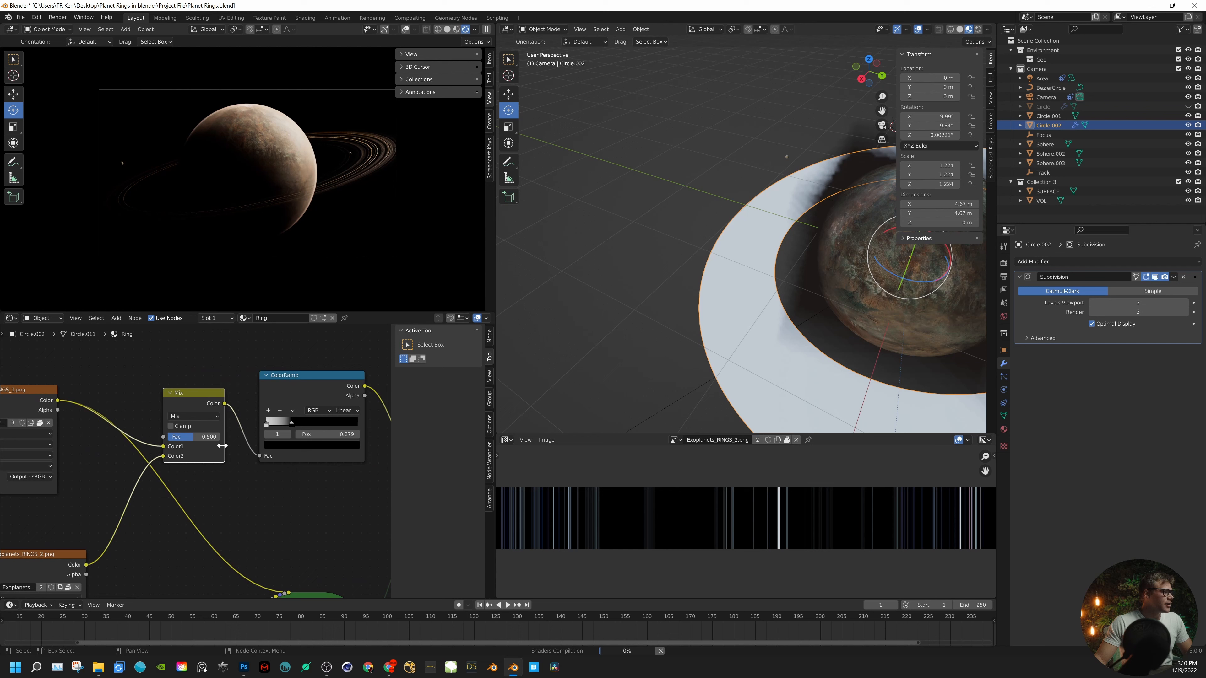
{"action": "left_click", "coordinate": [220, 404], "text": "ctrl+shift"}
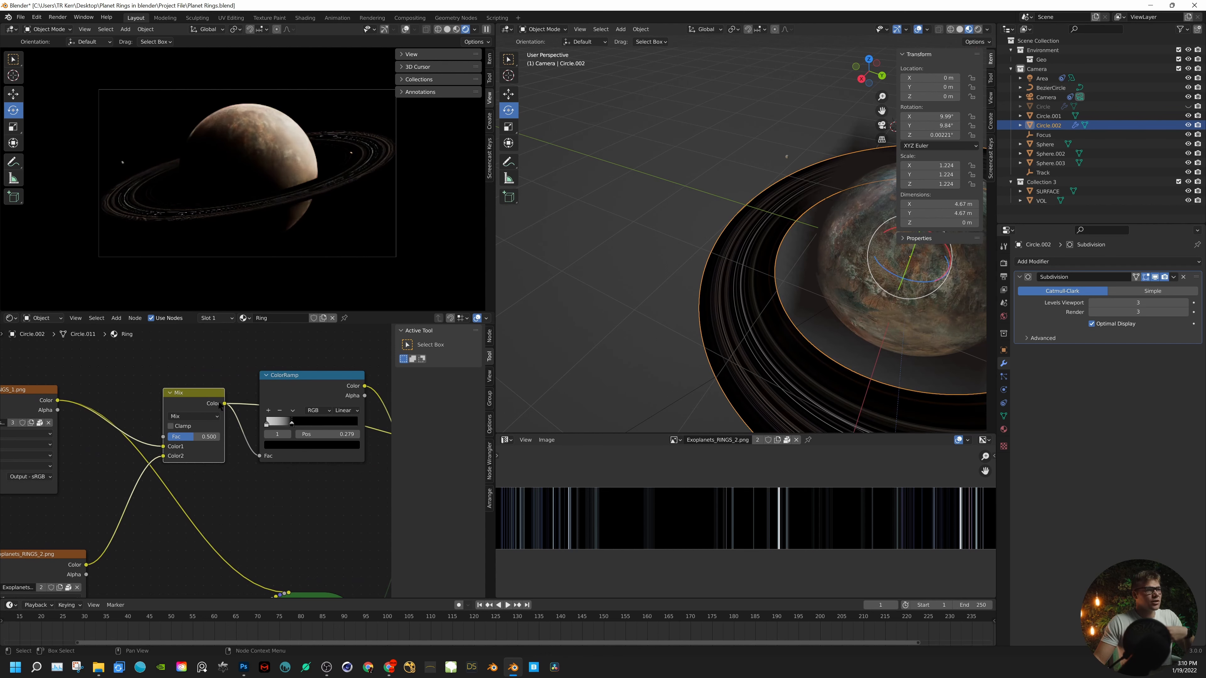
- Set the MixRGB node's blending mode to Add with a factor of 1.000
{"action": "middle_click_drag", "start_coordinate": [239, 493], "coordinate": [308, 449]}
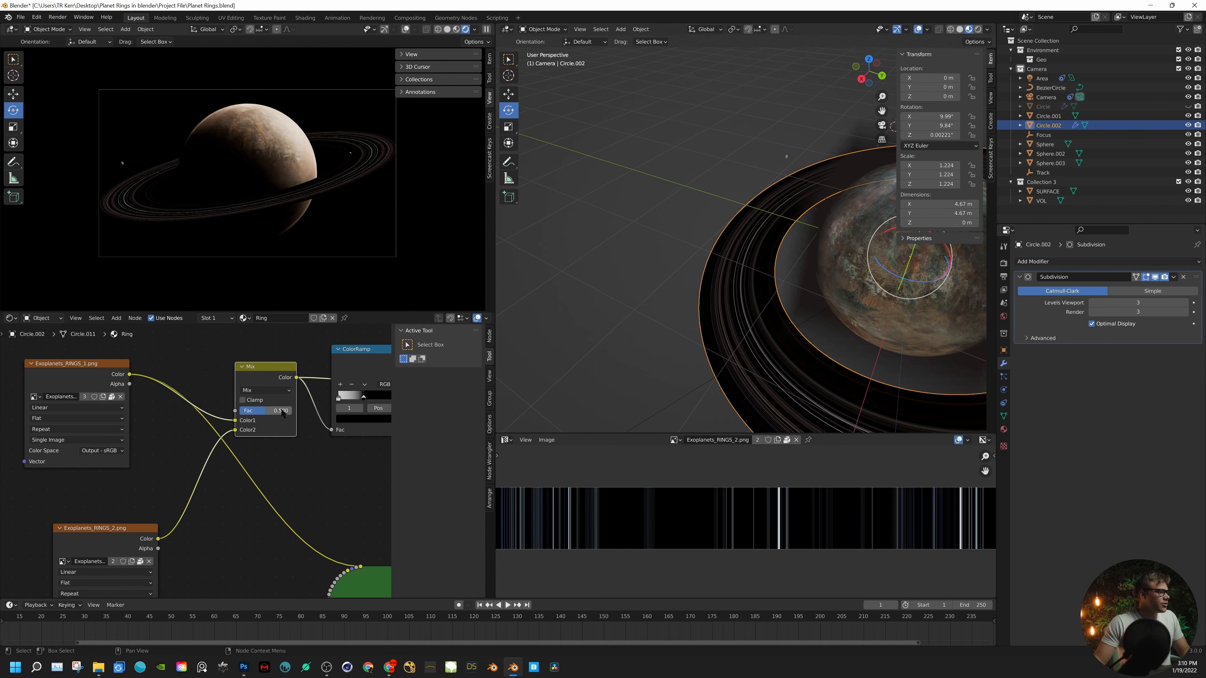
{"action": "left_click", "coordinate": [266, 390]}
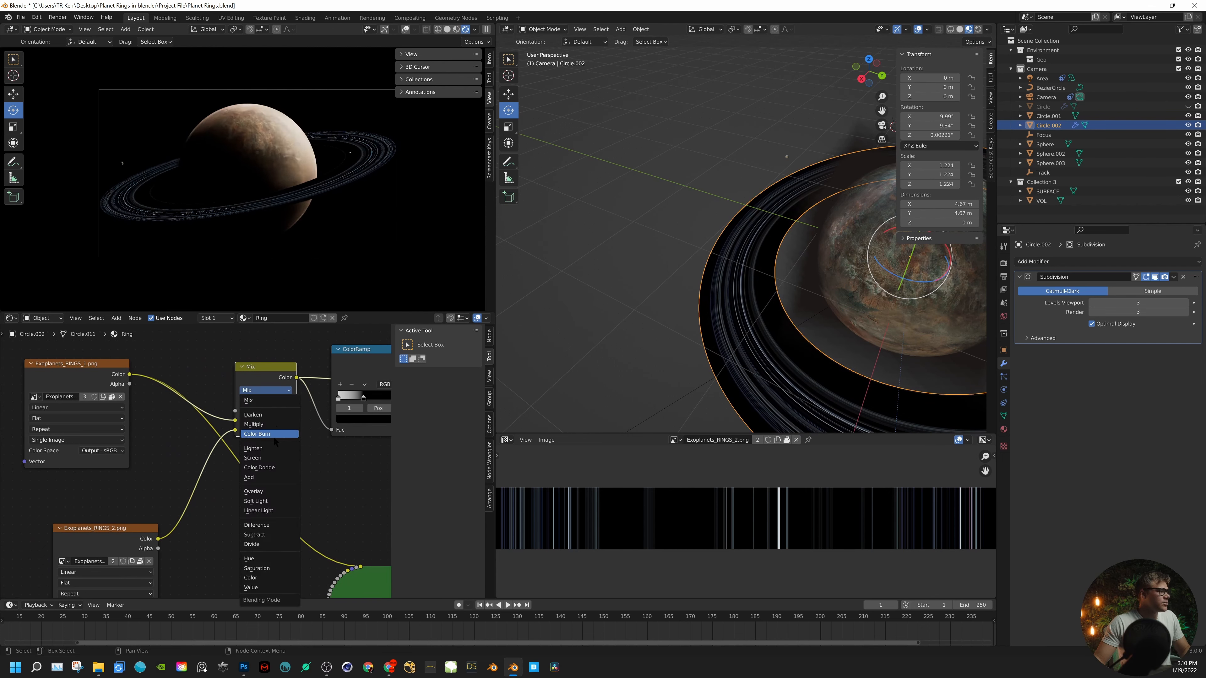
{"action": "left_click", "coordinate": [267, 476]}
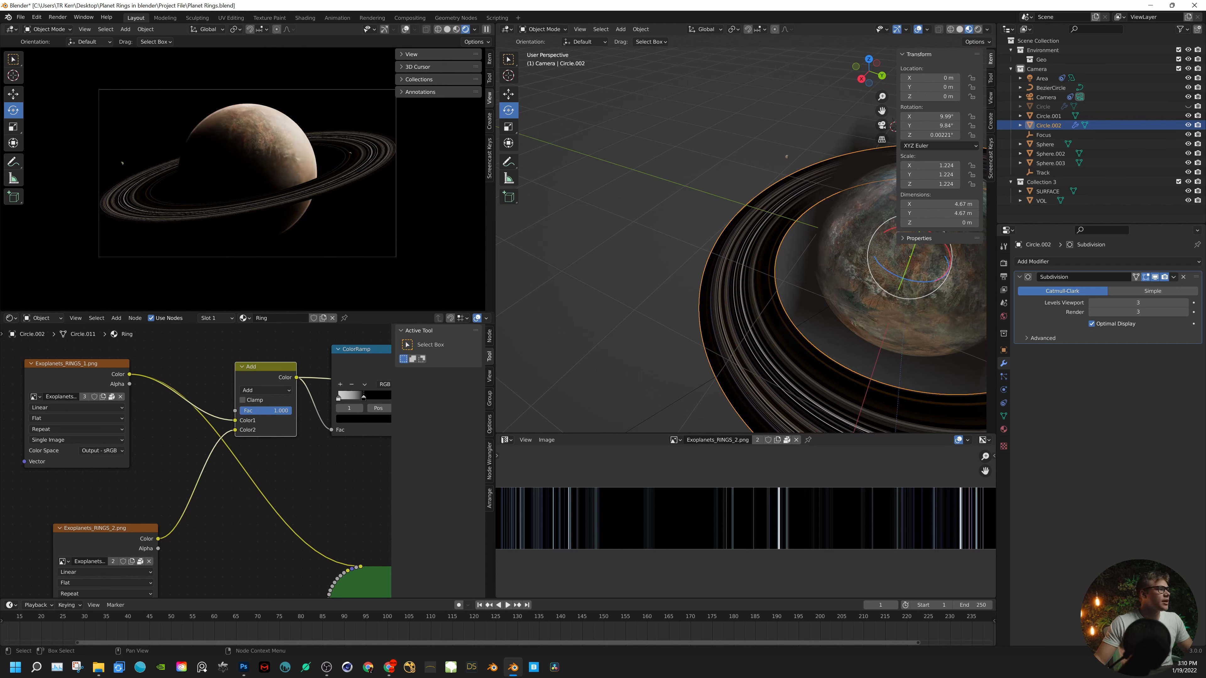
- Lower the transparent Principled BSDF, expand the textured one, and move the Exoplanets_RINGS_2.png node away from the shaders
{"action": "scroll", "coordinate": [314, 469], "scroll_direction": "down", "scroll_amount": 3}
{"action": "middle_click_drag", "start_coordinate": [314, 469], "coordinate": [269, 375]}
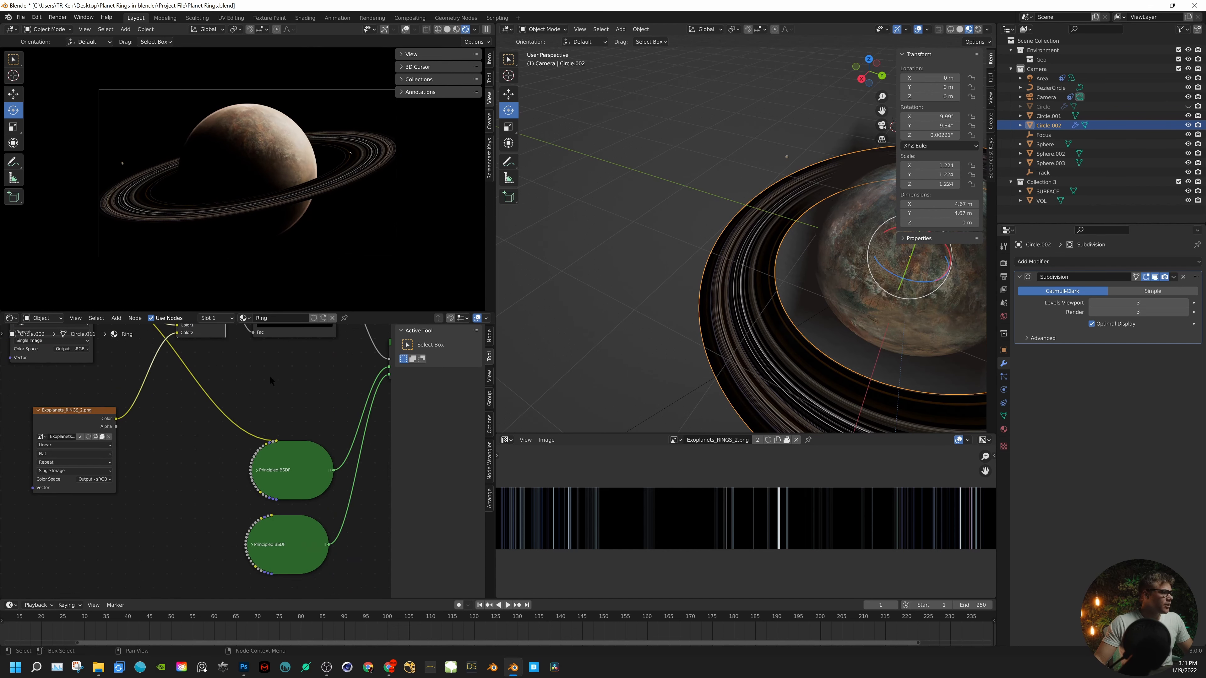
{"action": "left_click_drag", "start_coordinate": [275, 532], "coordinate": [283, 576]}
{"action": "left_click", "coordinate": [257, 470]}
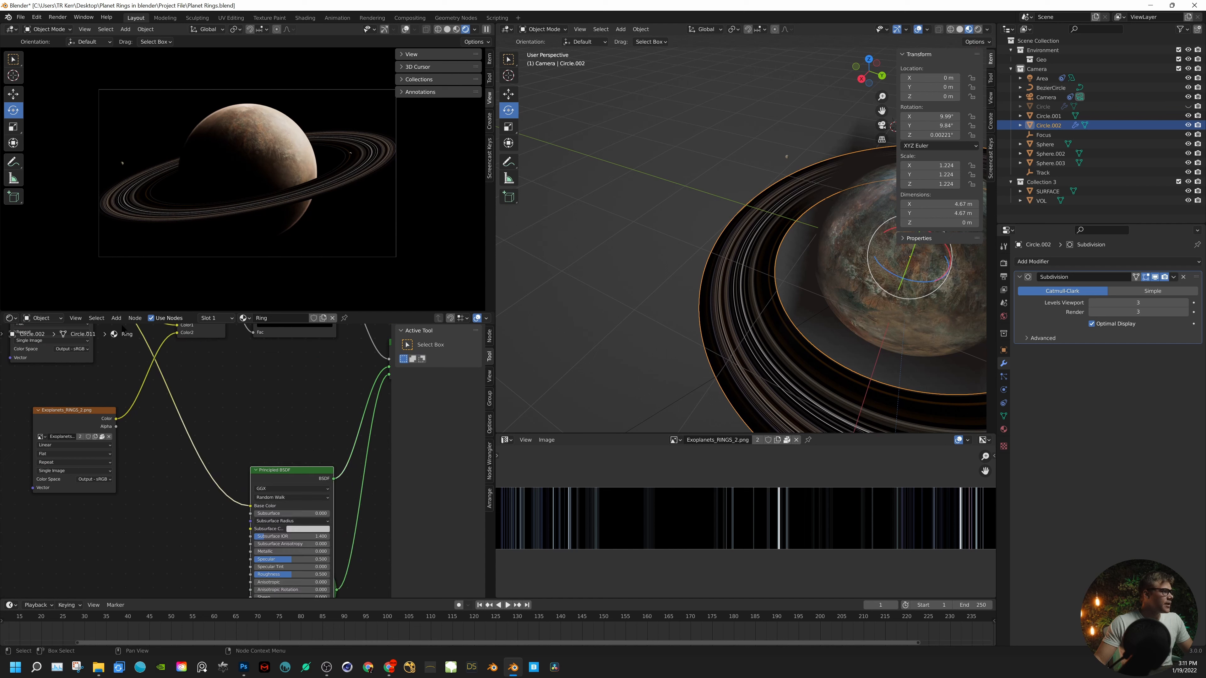
{"action": "left_click_drag", "start_coordinate": [110, 412], "coordinate": [52, 458]}
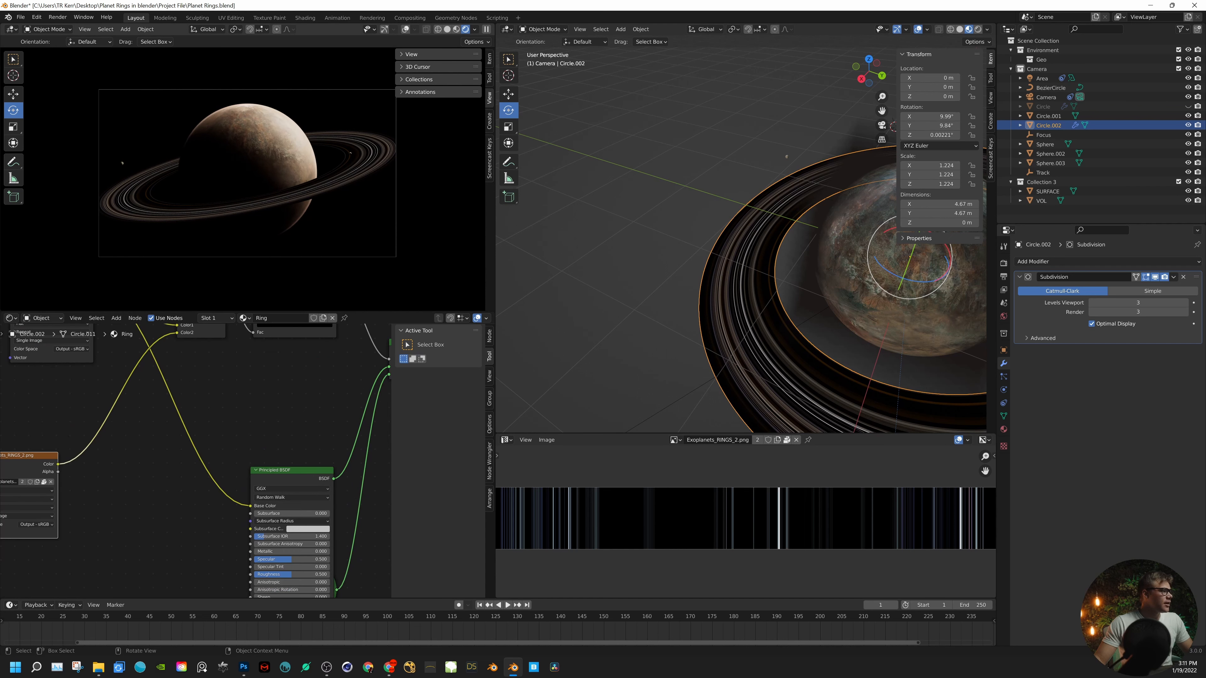
- Insert an Overlay MixRGB node before the textured Principled BSDF's Base Color, with Exoplanets_RINGS_2.png's Color connected to Color2
{"action": "key", "text": "shift+a"}
{"action": "left_click", "coordinate": [165, 452]}
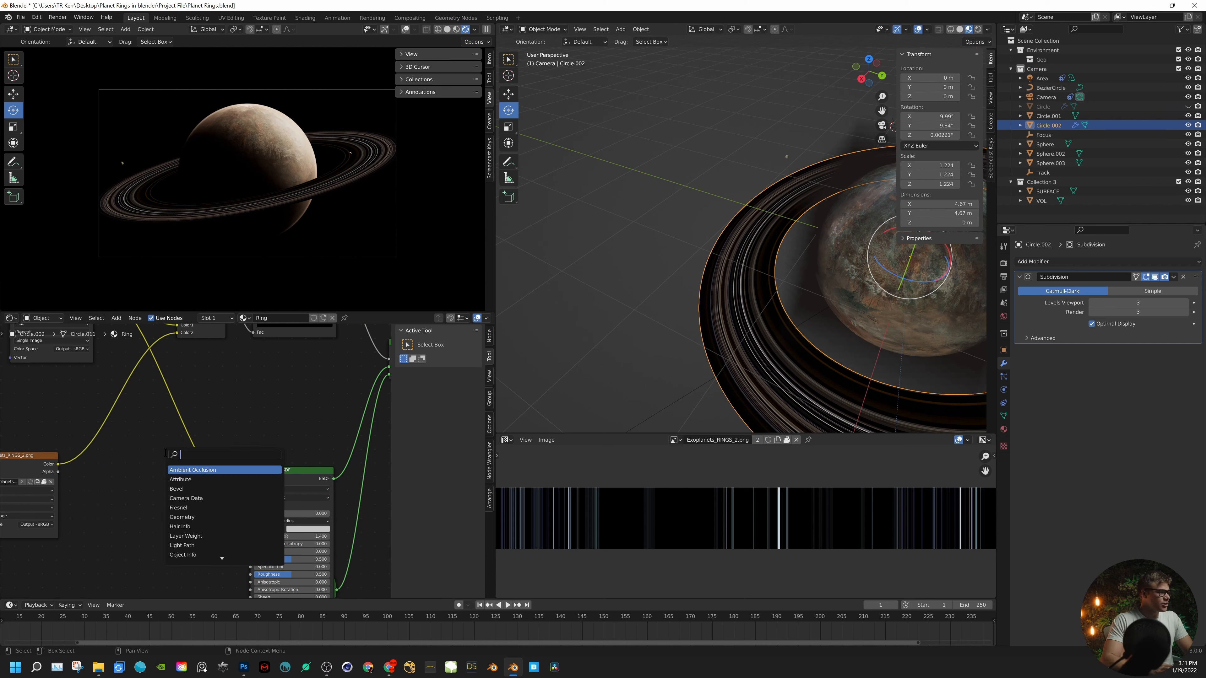
{"action": "type", "text": "MIX"}
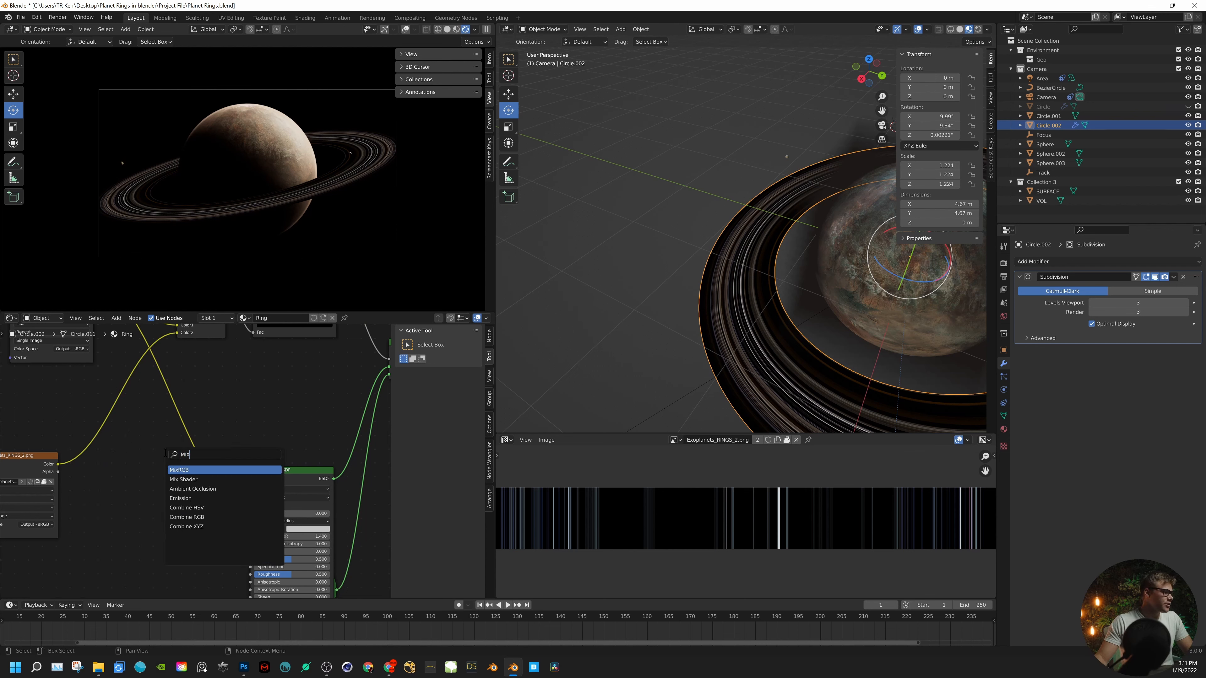
{"action": "left_click", "coordinate": [186, 470]}
{"action": "left_click", "coordinate": [185, 428]}
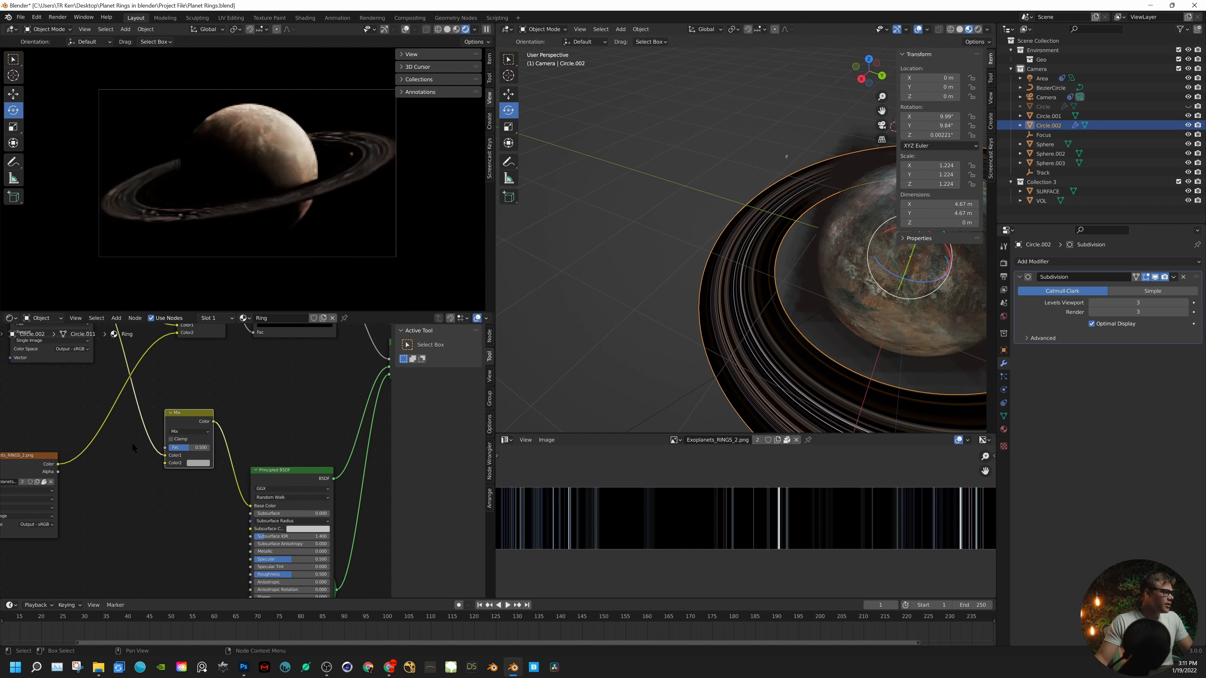
{"action": "left_click_drag", "start_coordinate": [59, 465], "coordinate": [166, 463]}
{"action": "left_click", "coordinate": [189, 431]}
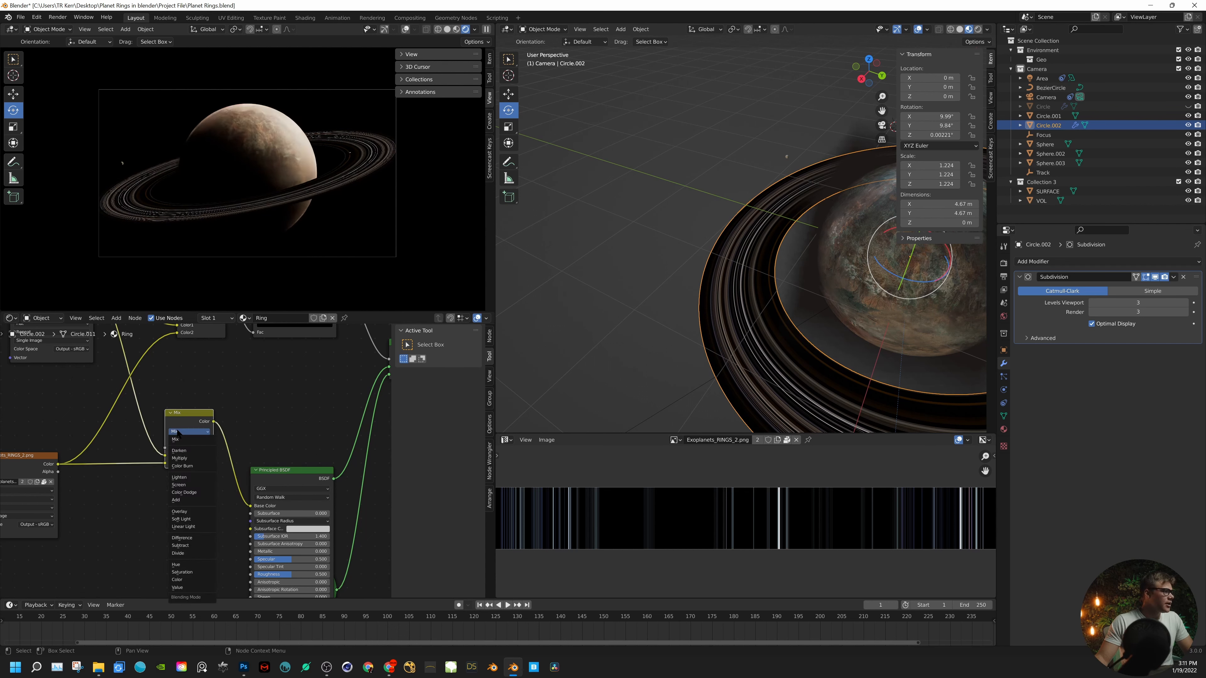
{"action": "left_click", "coordinate": [190, 511]}
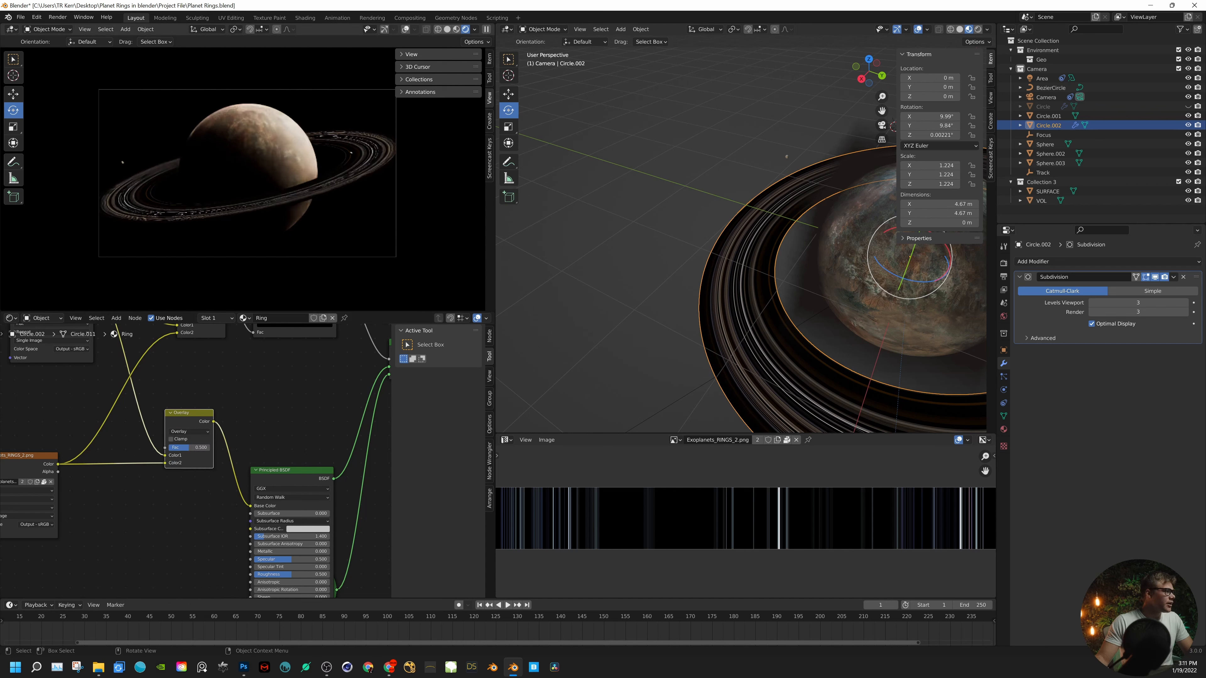
- Add Texture Coordinate and Mapping nodes to Exoplanets_RINGS_2.png and preview that texture's color on the ring
{"action": "middle_click_drag", "start_coordinate": [321, 423], "coordinate": [462, 391]}
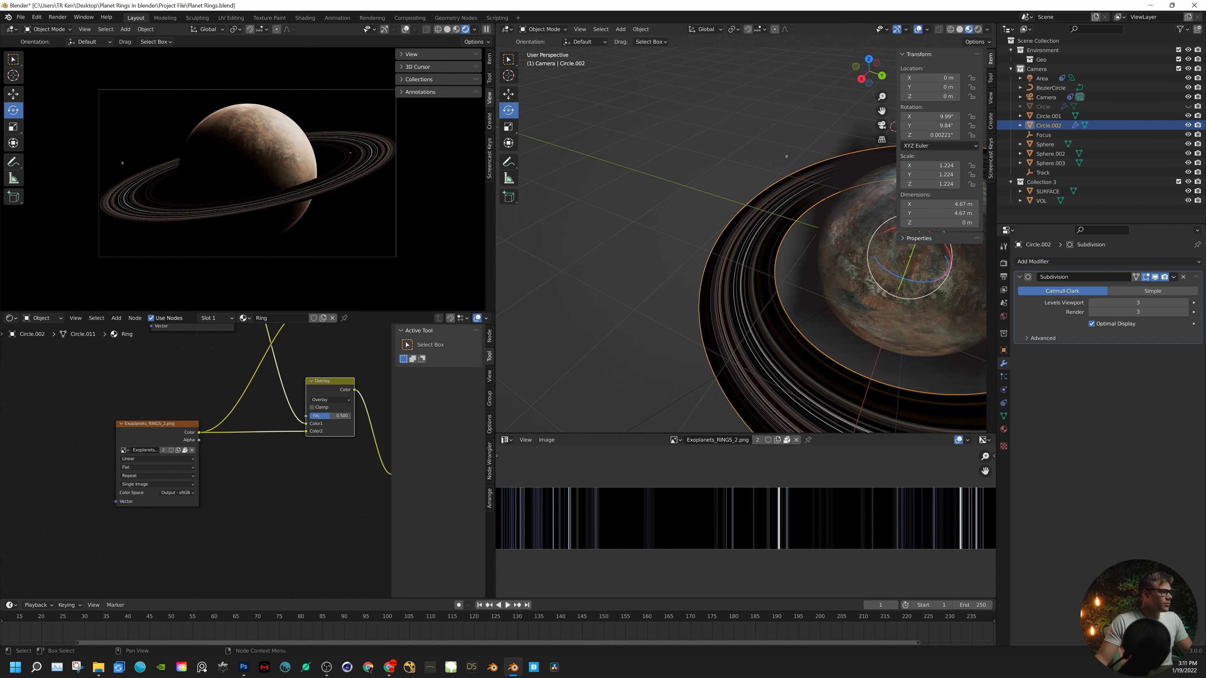
{"action": "left_click", "coordinate": [126, 425]}
{"action": "key", "text": "ctrl+t"}
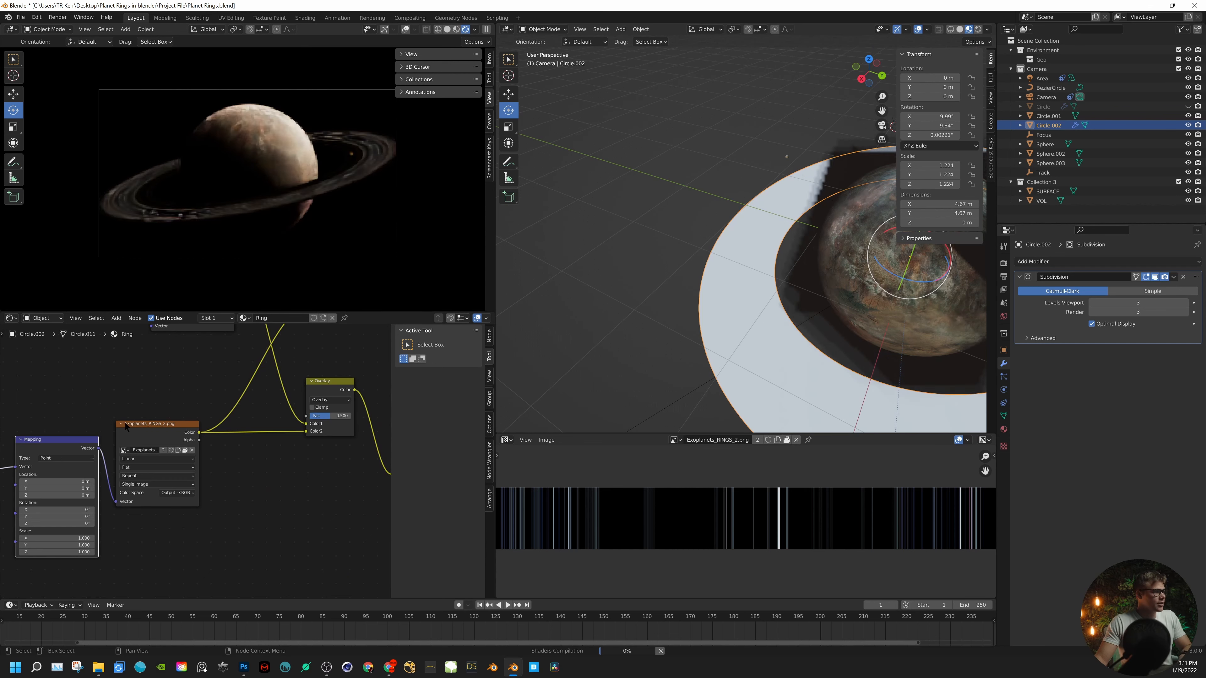
{"action": "middle_click_drag", "start_coordinate": [80, 537], "coordinate": [238, 515]}
{"action": "left_click", "coordinate": [233, 517]}
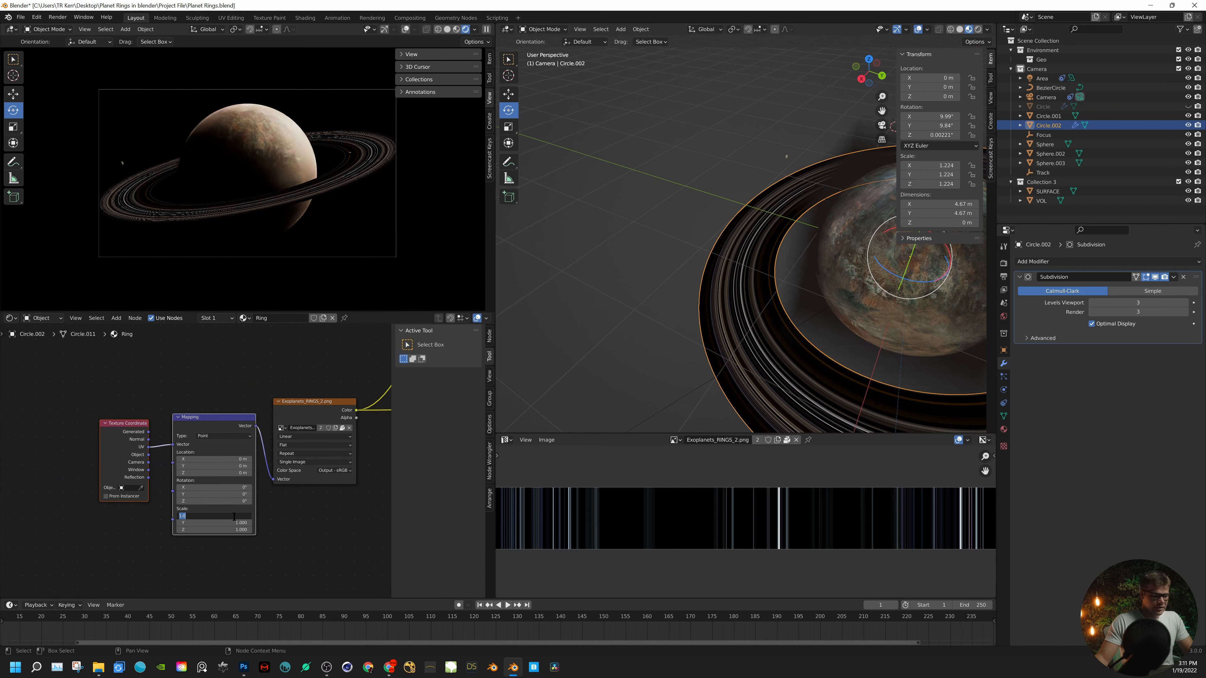
{"action": "left_click", "coordinate": [346, 409], "text": "ctrl+shift"}
{"action": "left_click", "coordinate": [346, 409], "text": "ctrl+shift"}
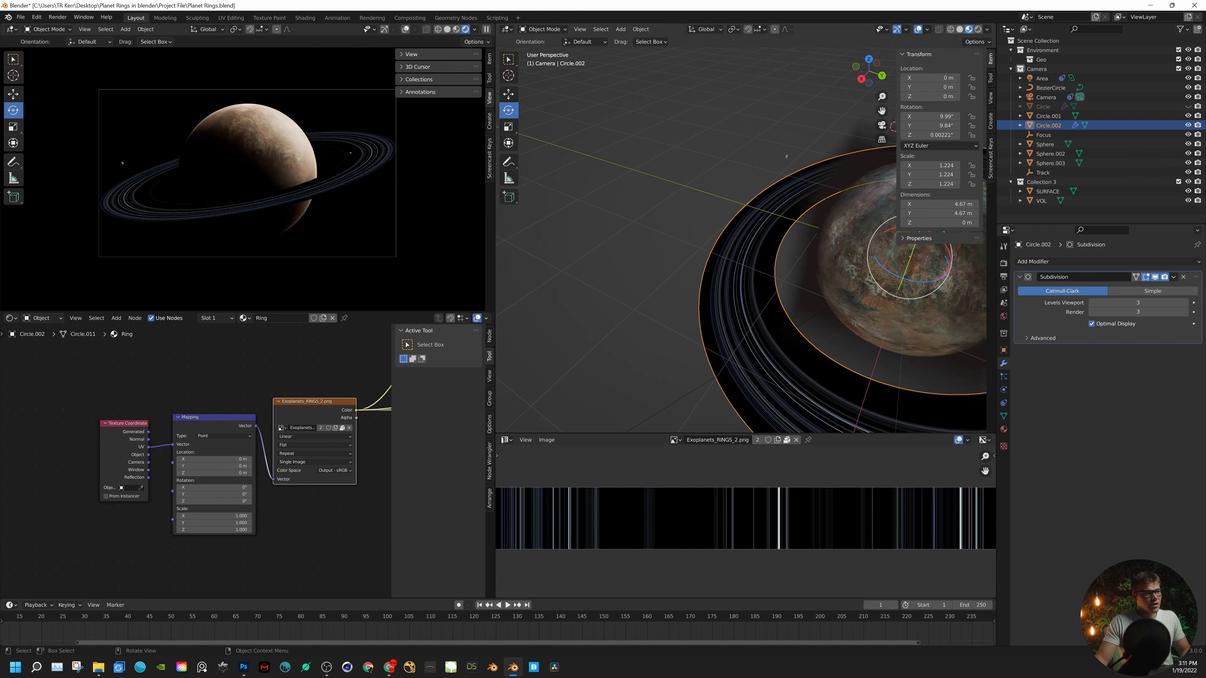
- Set the Mapping node's scale to 0.5 on X, Y and Z
{"action": "left_click", "coordinate": [239, 514]}
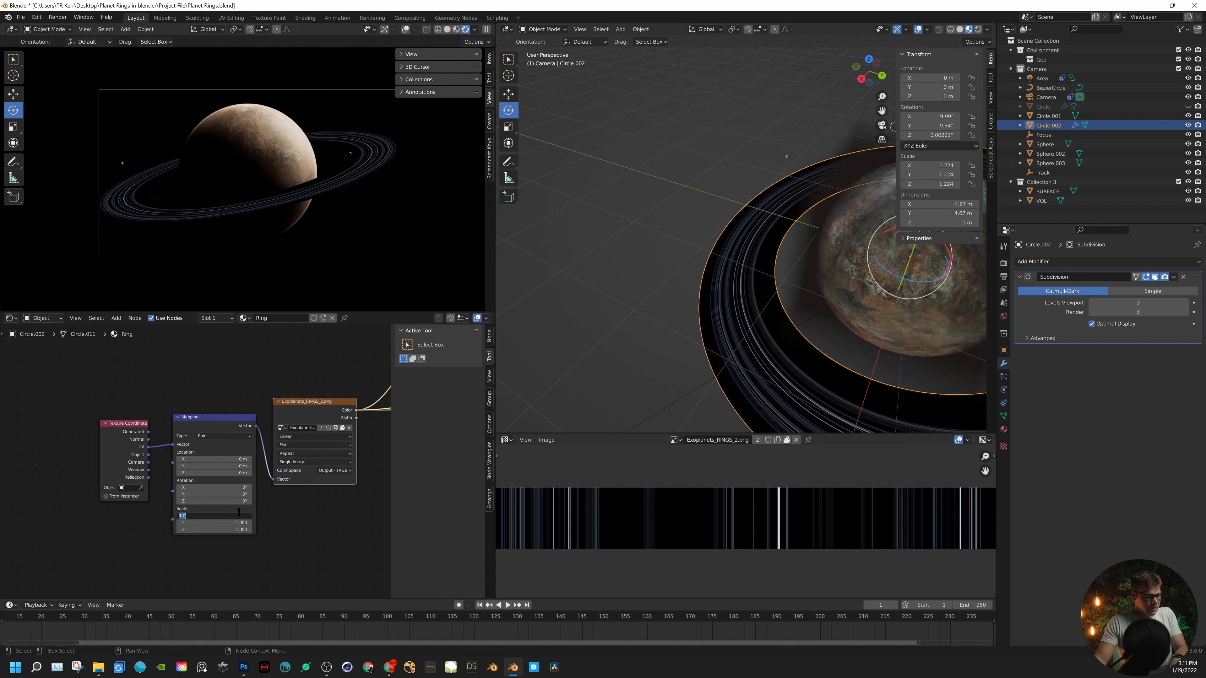
{"action": "key", "text": "Return"}
{"action": "left_click", "coordinate": [236, 522]}
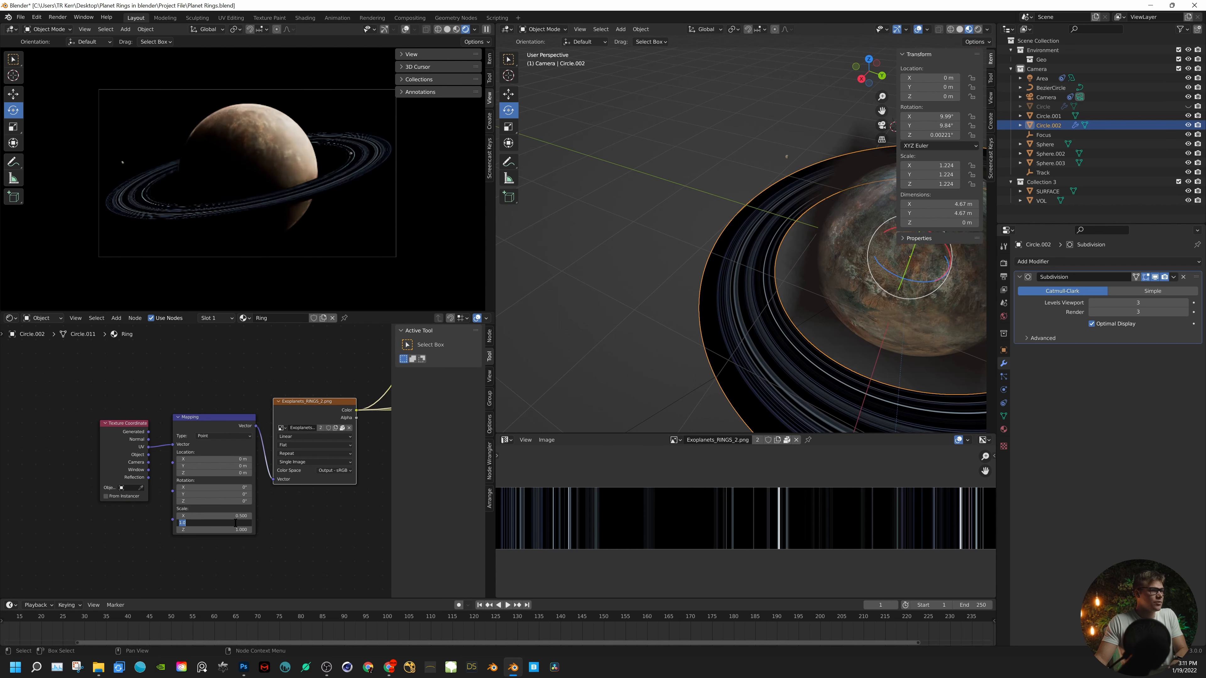
{"action": "type", "text": ".5"}
{"action": "key", "text": "Return"}
{"action": "left_click", "coordinate": [235, 530]}
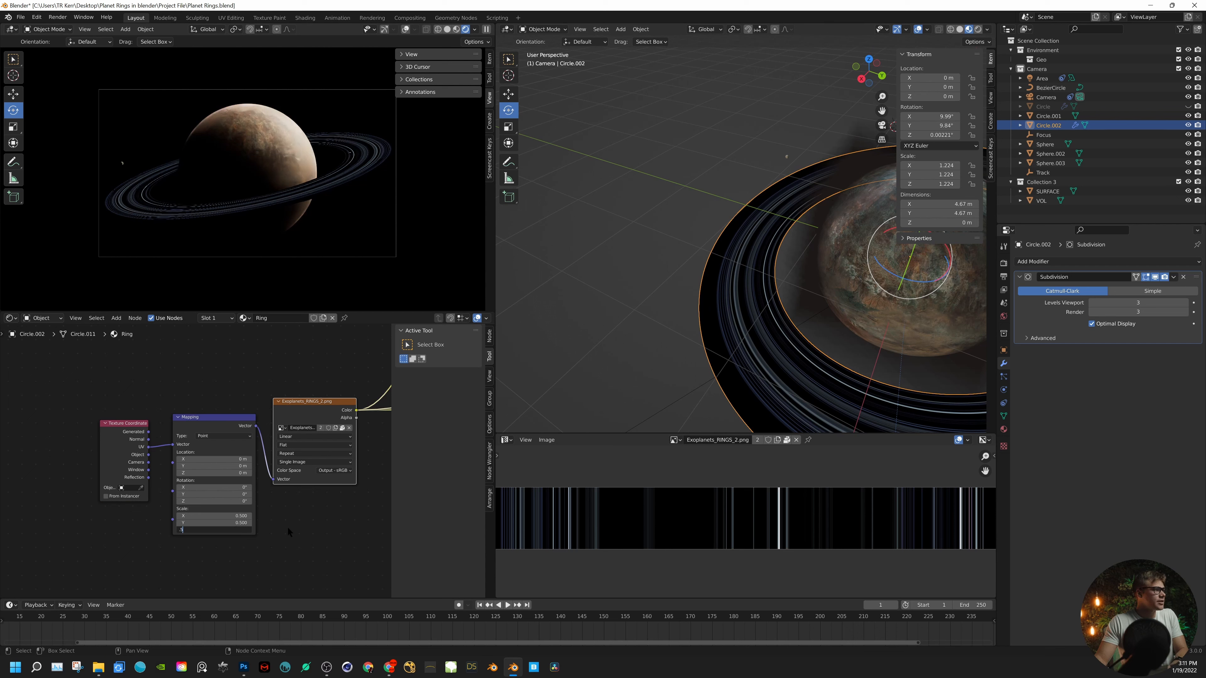
{"action": "type", "text": ".5"}
{"action": "key", "text": "Return"}
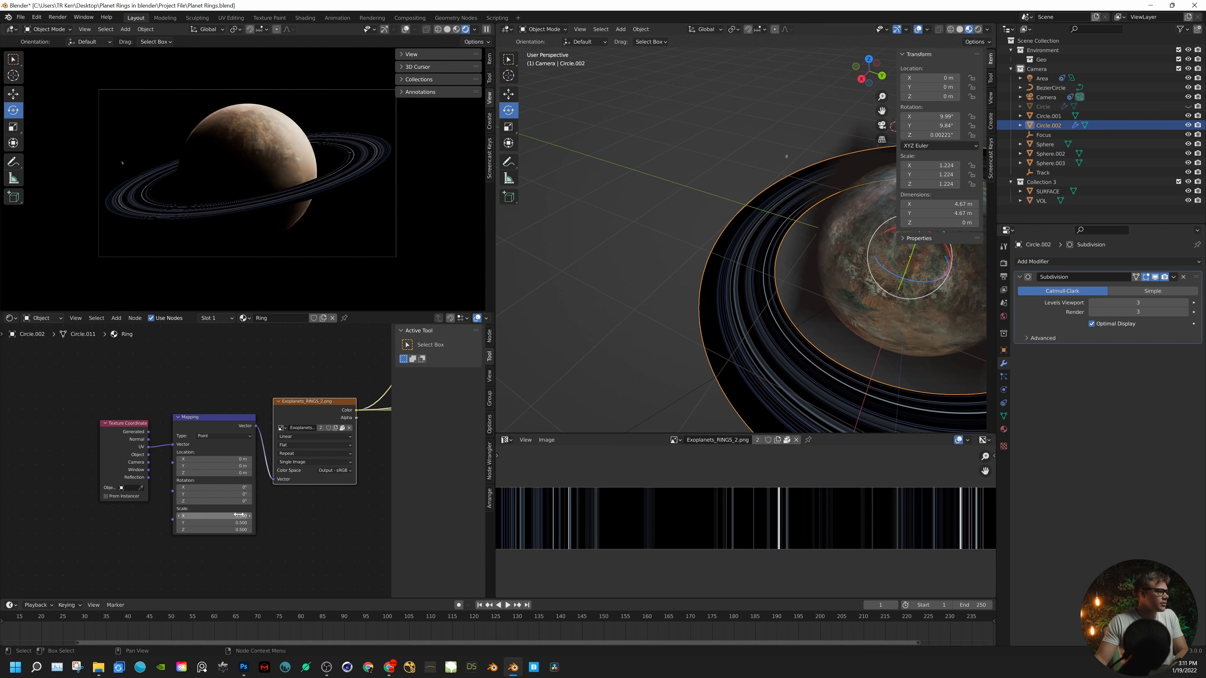
- Reduce the Mapping node's X scale to 0.200 and shift its location to X 2.9 m and Y 5.3 m
{"action": "left_click_drag", "start_coordinate": [235, 517], "coordinate": [189, 517]}
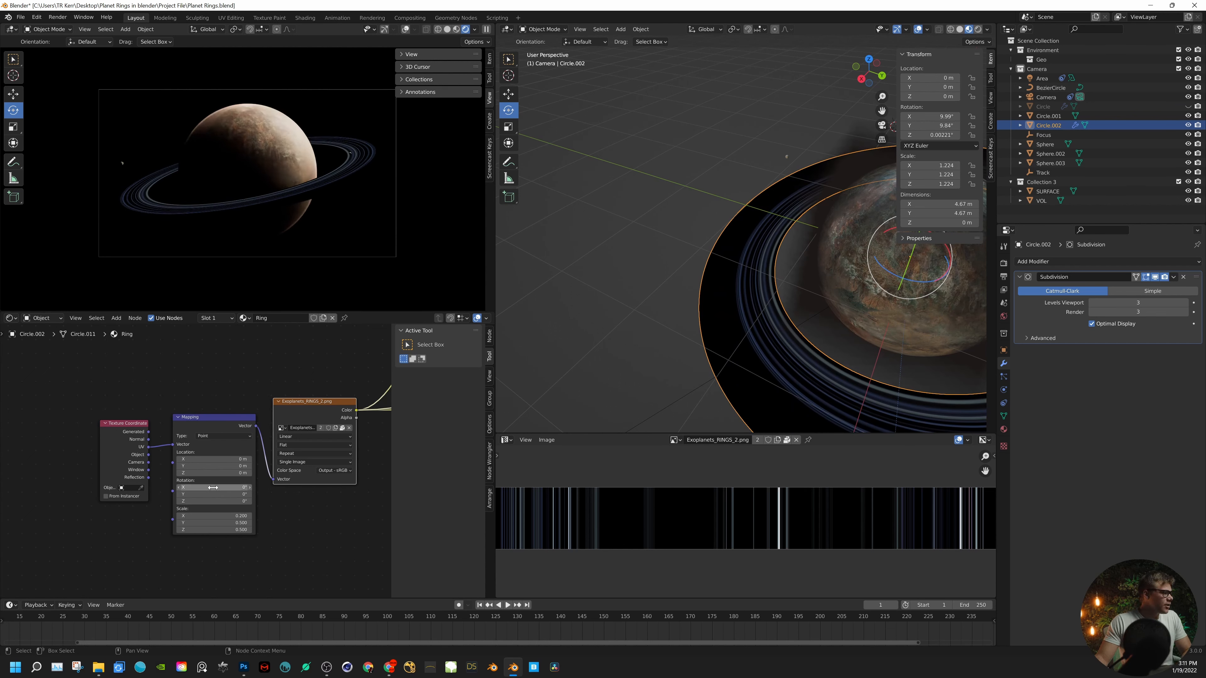
{"action": "mouse_move", "coordinate": [212, 467]}
{"action": "left_mouse_down"}
{"action": "mouse_move", "coordinate": [237, 467]}
{"action": "mouse_move", "coordinate": [212, 460]}
{"action": "mouse_move", "coordinate": [226, 460]}
{"action": "left_mouse_up"}
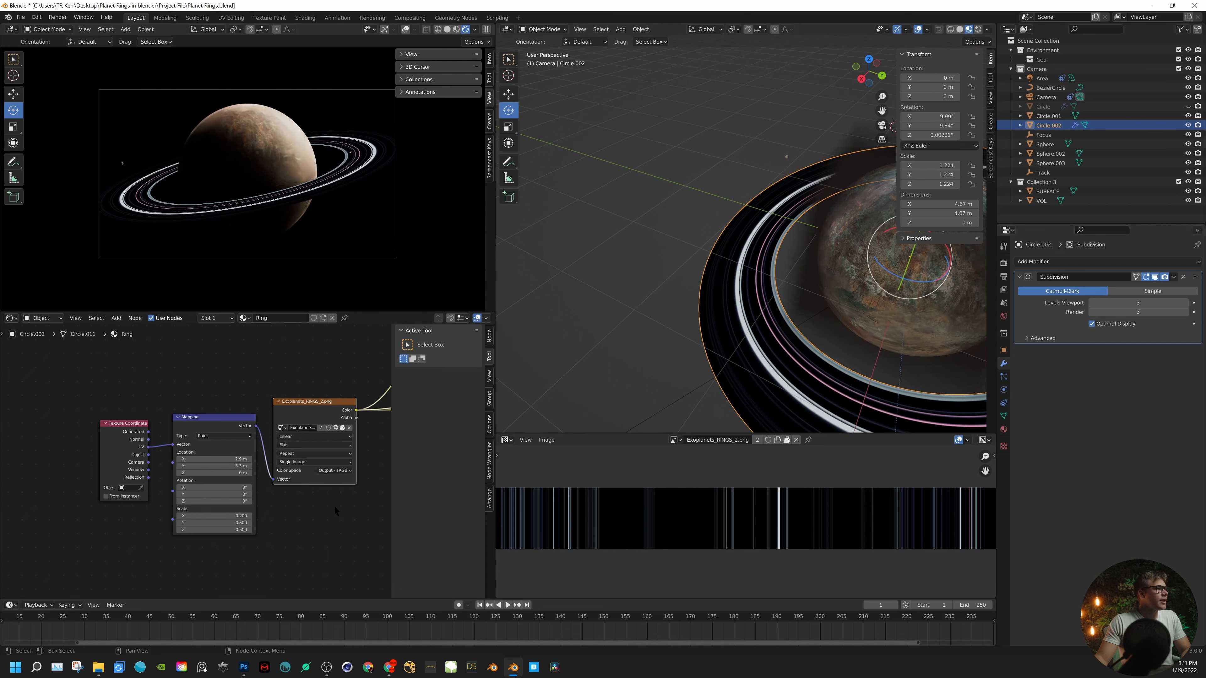
- Switch the ring's preview from the texture back to the Mix Shader result
{"action": "scroll", "coordinate": [334, 507], "scroll_direction": "down", "scroll_amount": 3}
{"action": "middle_click_drag", "start_coordinate": [331, 507], "coordinate": [240, 476]}
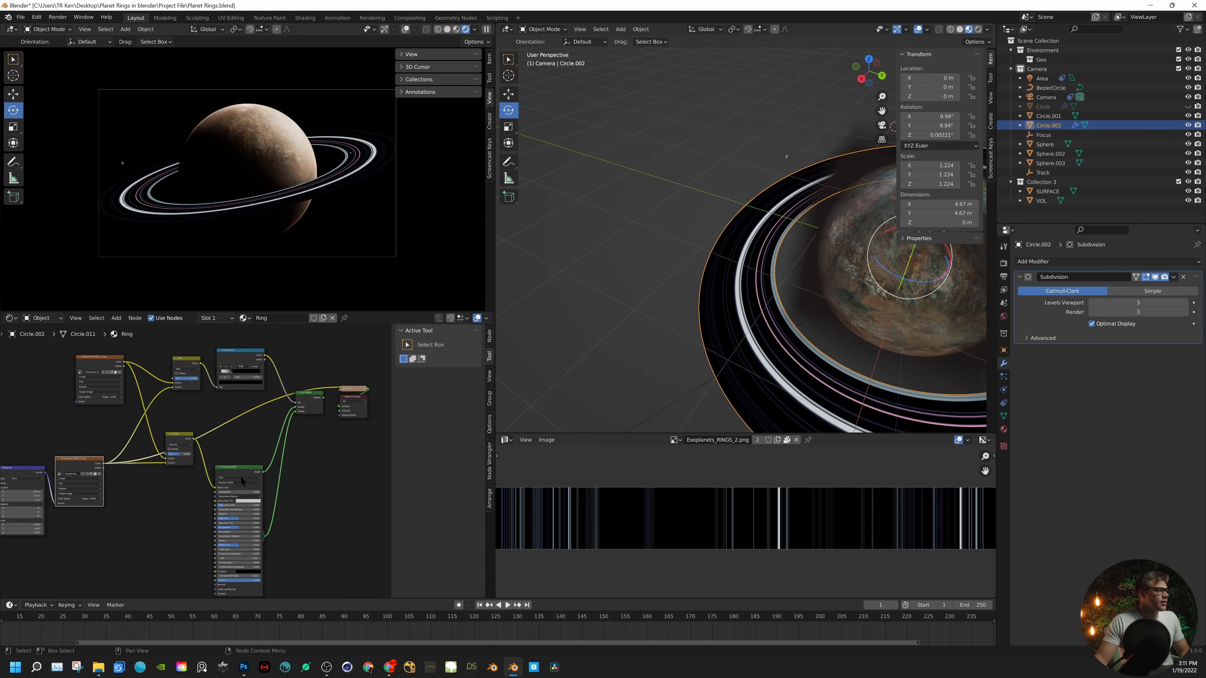
{"action": "left_click", "coordinate": [300, 401], "text": "ctrl+shift"}
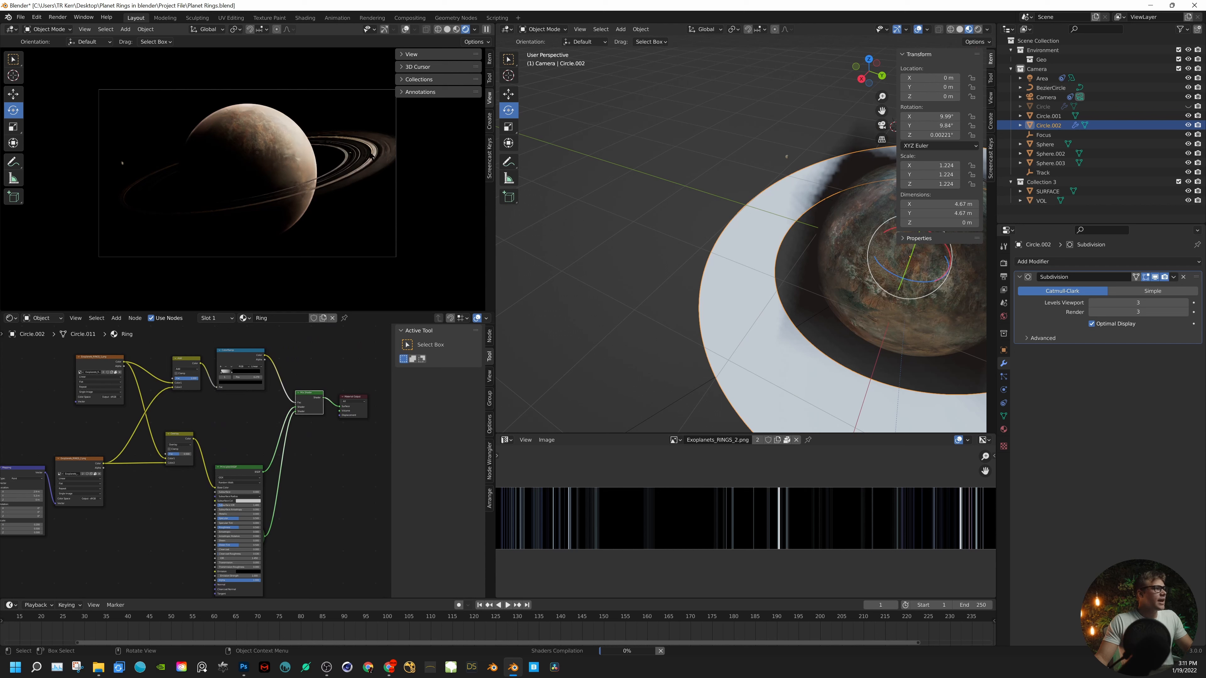
- Fine-tune the Exoplanets_RINGS_2.png Mapping location to X 3.1 m and Y 5.5 m
{"action": "scroll", "coordinate": [102, 416], "scroll_direction": "up", "scroll_amount": 4}
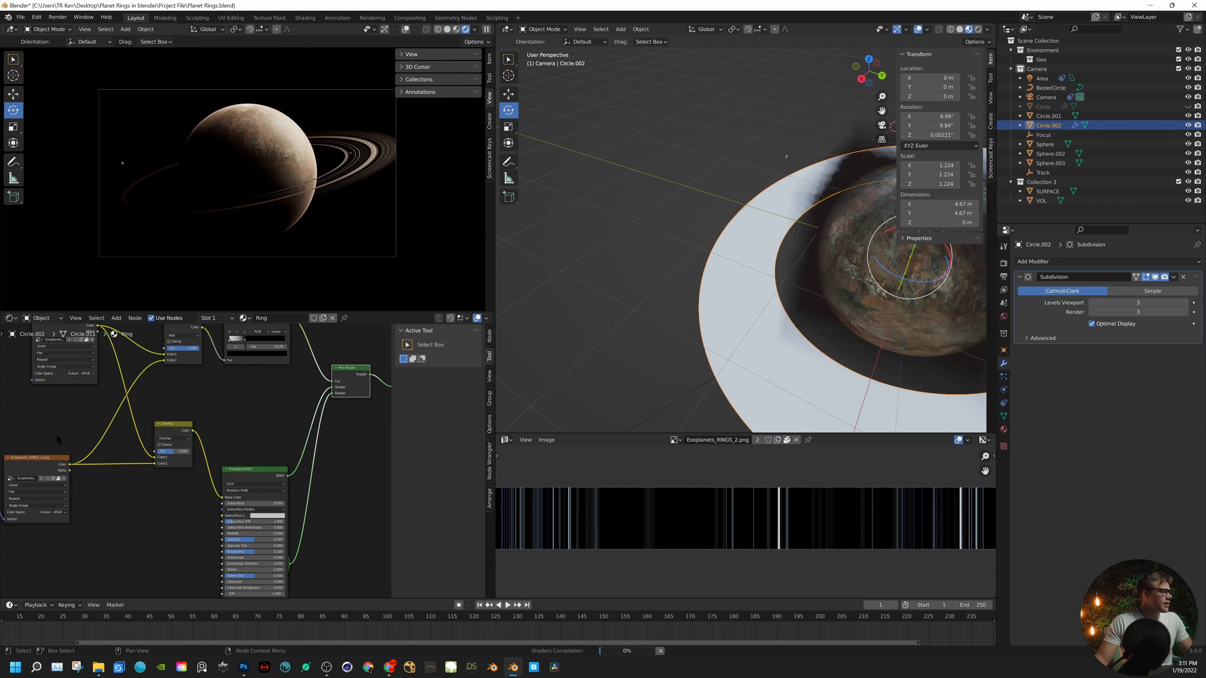
{"action": "middle_click_drag", "start_coordinate": [56, 434], "coordinate": [249, 364]}
{"action": "scroll", "coordinate": [163, 468], "scroll_direction": "up", "scroll_amount": 6}
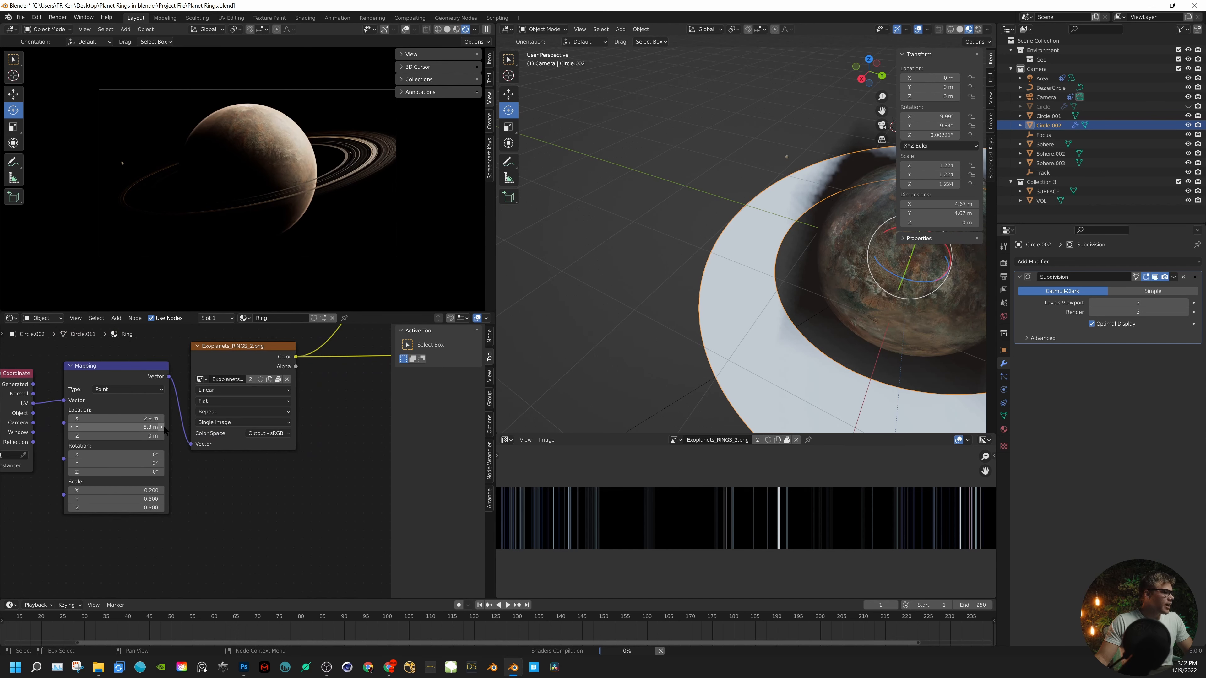
{"action": "left_click", "coordinate": [164, 426]}
{"action": "left_click", "coordinate": [163, 426]}
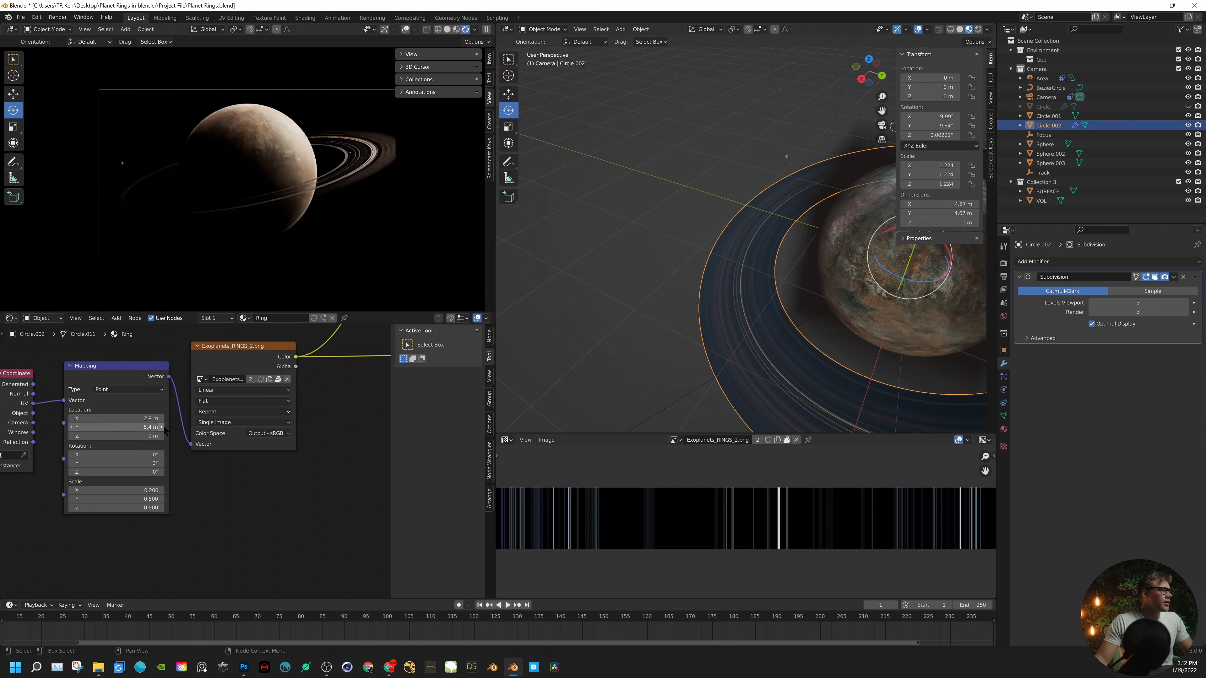
{"action": "left_click", "coordinate": [162, 426]}
{"action": "left_click", "coordinate": [162, 418]}
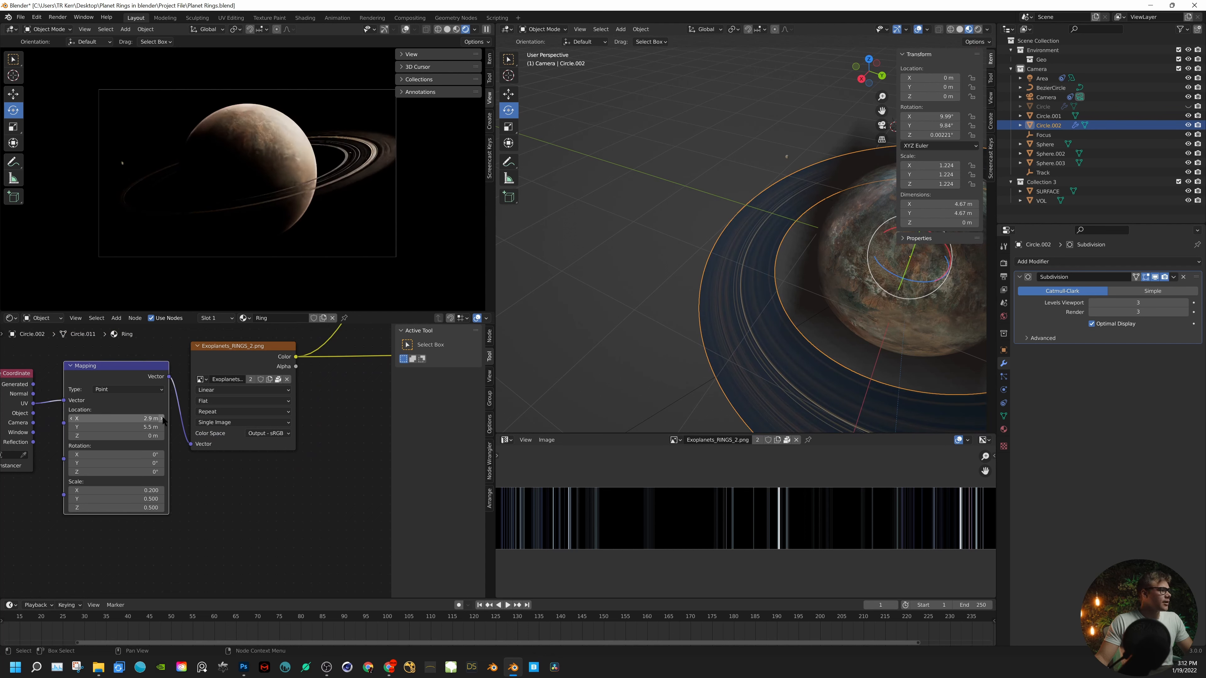
{"action": "left_click", "coordinate": [163, 418]}
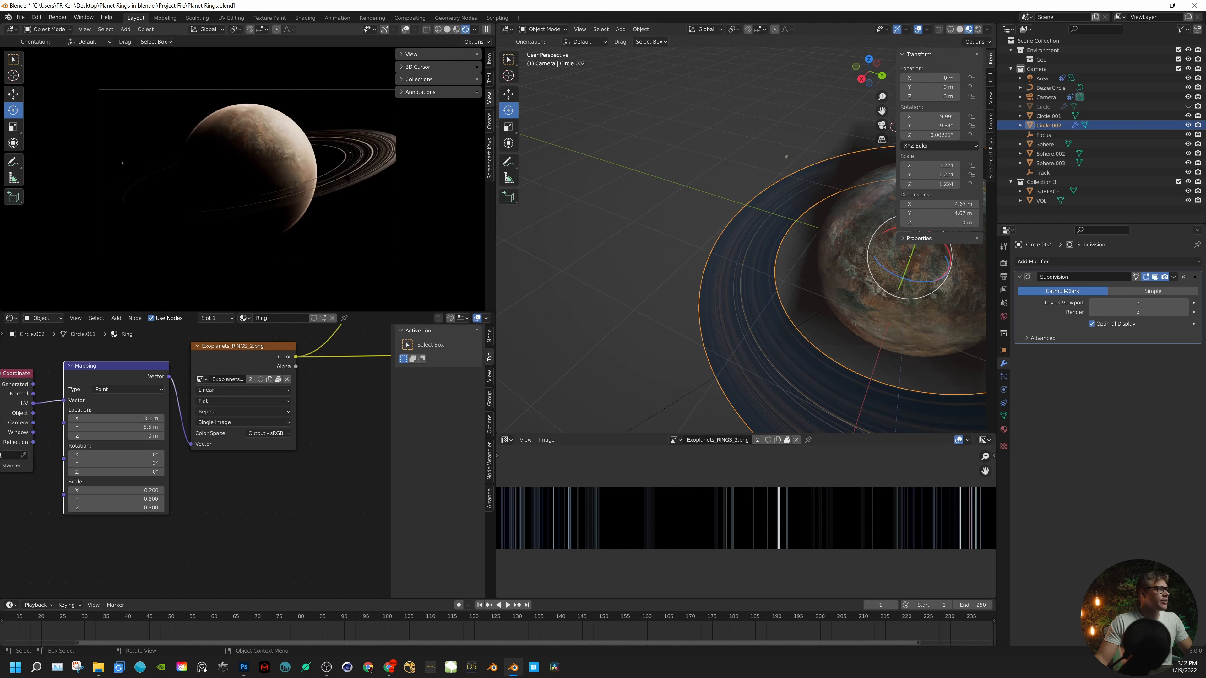
- Select the ring around the planet and rotate it freehand to about X 1.8°, Y 4.1°, Z 12.1°
{"action": "scroll", "coordinate": [718, 302], "scroll_direction": "down", "scroll_amount": 5}
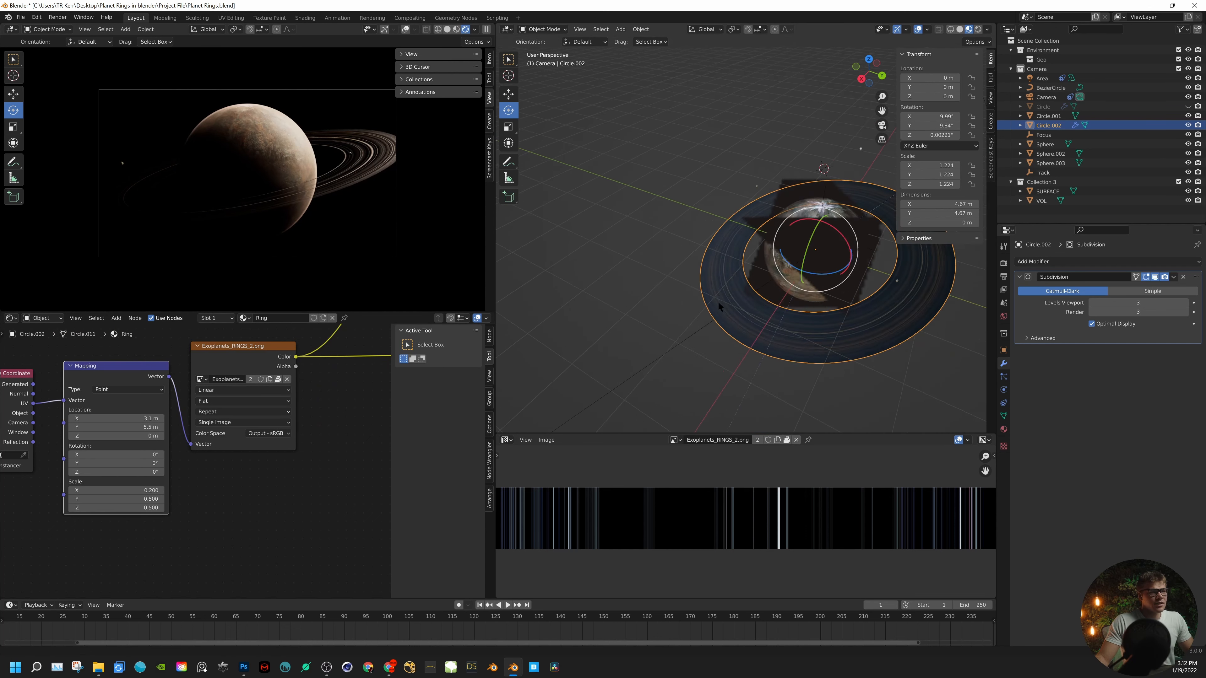
{"action": "middle_click_drag", "start_coordinate": [762, 240], "coordinate": [718, 232]}
{"action": "left_click_drag", "start_coordinate": [765, 235], "coordinate": [780, 237]}
{"action": "left_click", "coordinate": [764, 255]}
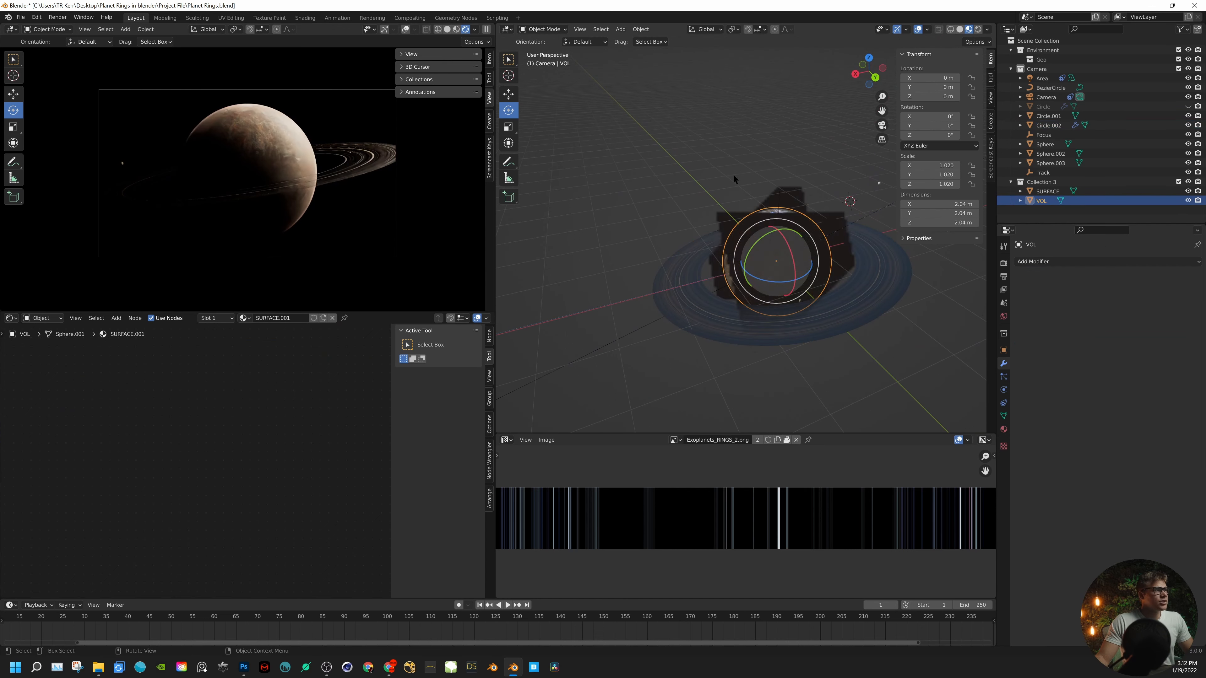
{"action": "left_click", "coordinate": [803, 244]}
{"action": "left_click_drag", "start_coordinate": [792, 239], "coordinate": [787, 250]}
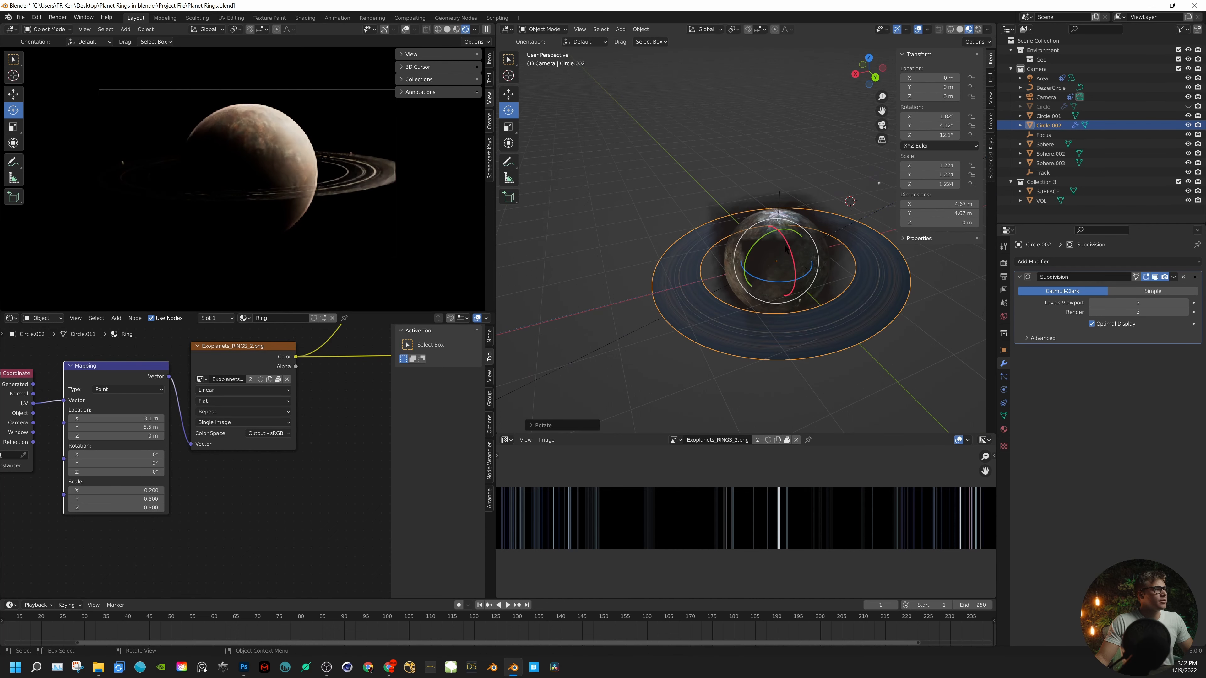
- Tilt the ring further to about X 12.2°, Y 7.7°, Z 13.6°
{"action": "scroll", "coordinate": [757, 244], "scroll_direction": "down", "scroll_amount": 10}
{"action": "middle_click_drag", "start_coordinate": [758, 245], "coordinate": [744, 272]}
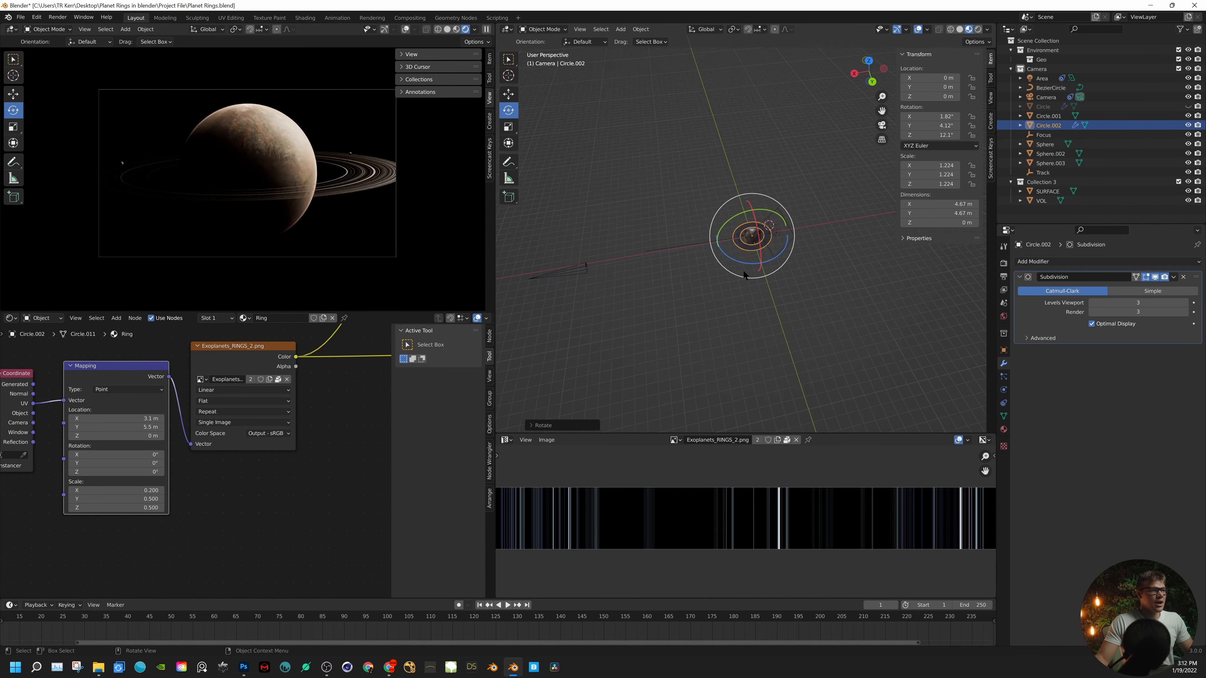
{"action": "middle_click_drag", "start_coordinate": [635, 256], "coordinate": [779, 234]}
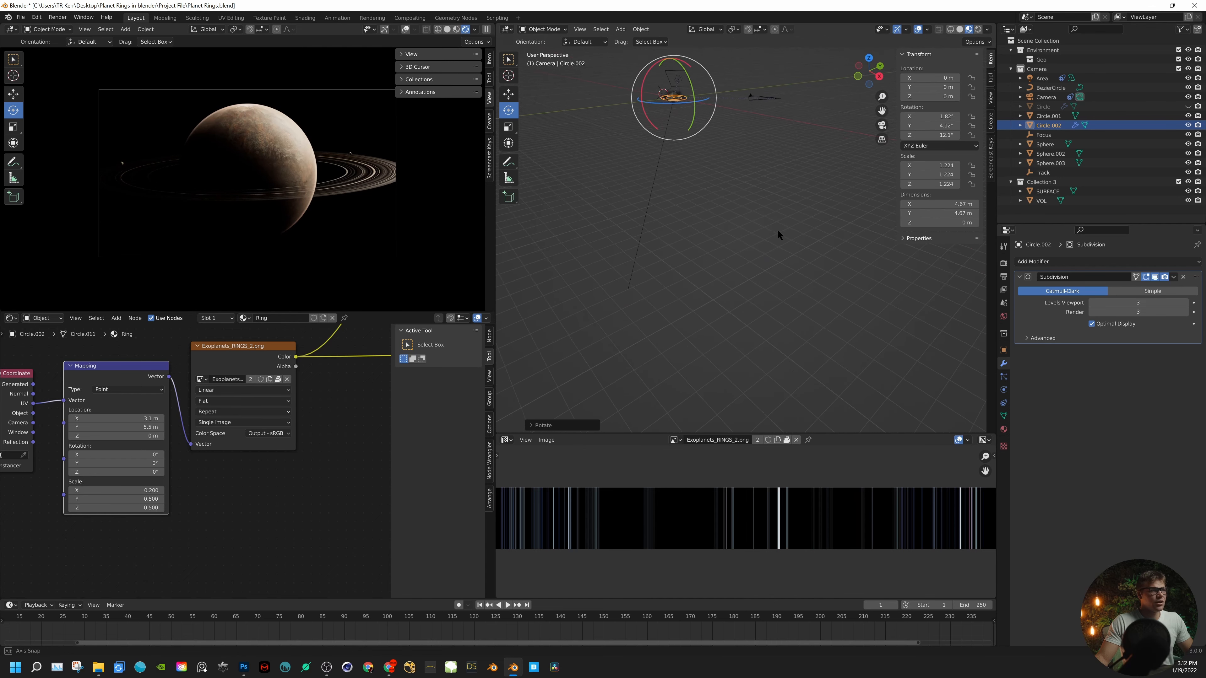
{"action": "key", "text": "KP_Decimal"}
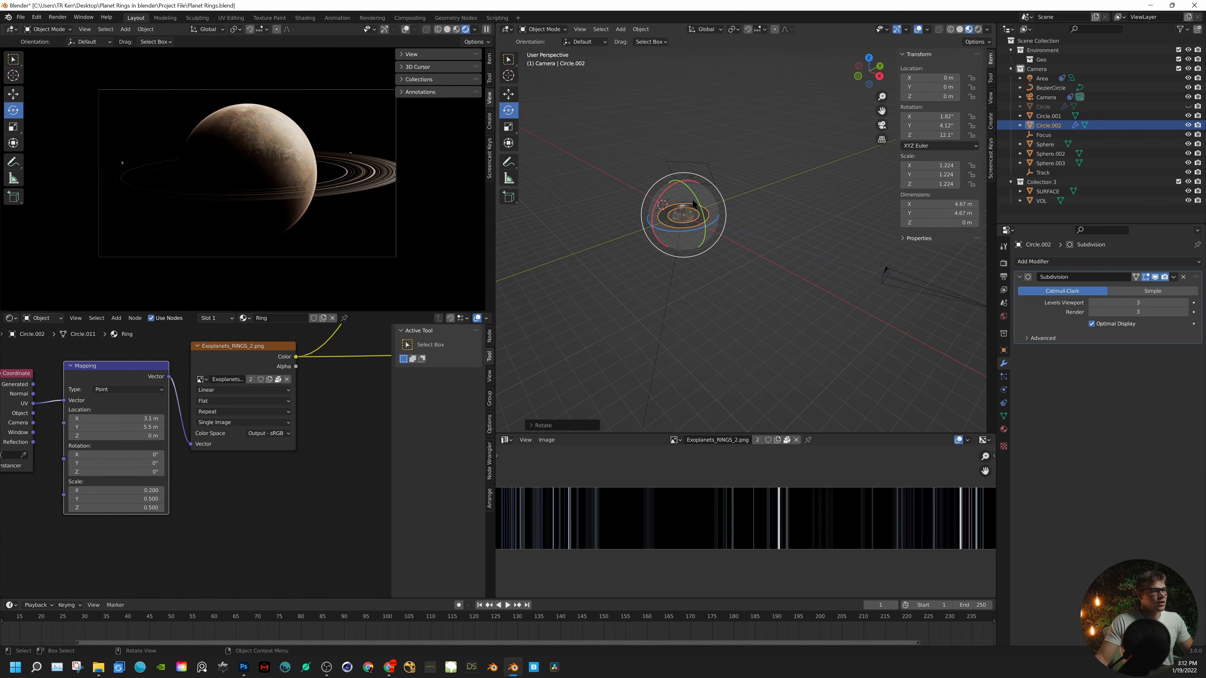
{"action": "left_click_drag", "start_coordinate": [694, 205], "coordinate": [672, 177]}
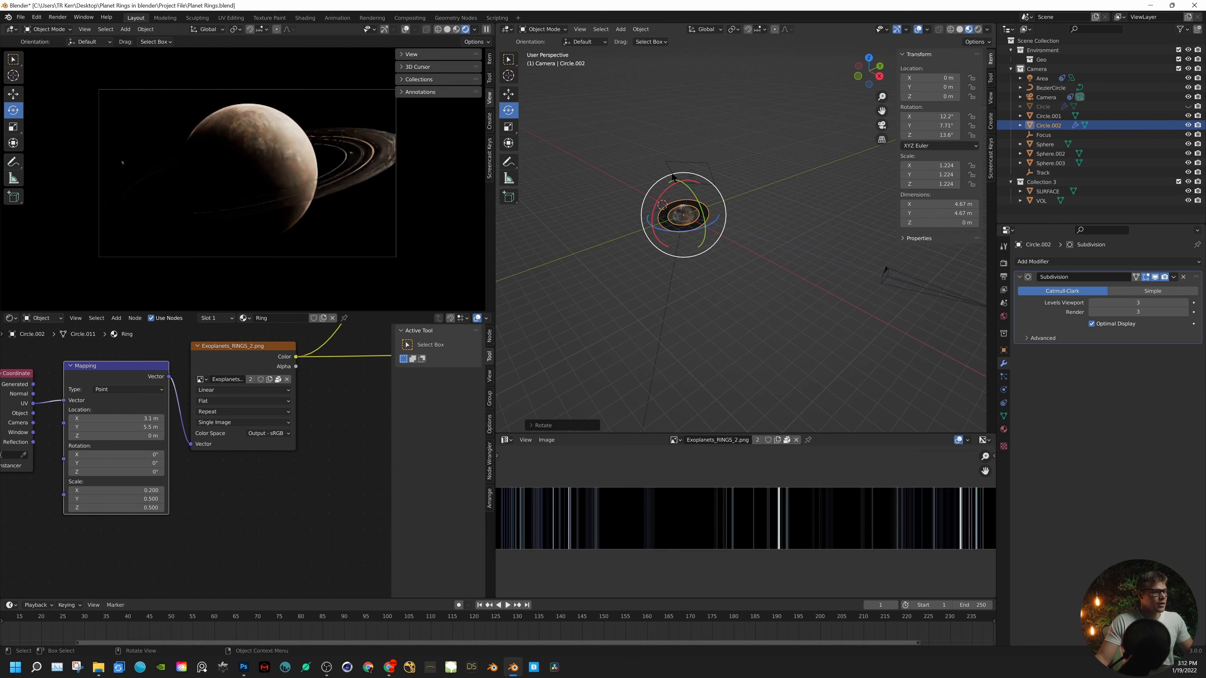
- Scale the whole ring mesh up by about 1.17 in Edit Mode and return to Object Mode
{"action": "scroll", "coordinate": [675, 212], "scroll_direction": "up", "scroll_amount": 6}
{"action": "middle_click_drag", "start_coordinate": [665, 200], "coordinate": [871, 352], "text": "shift"}
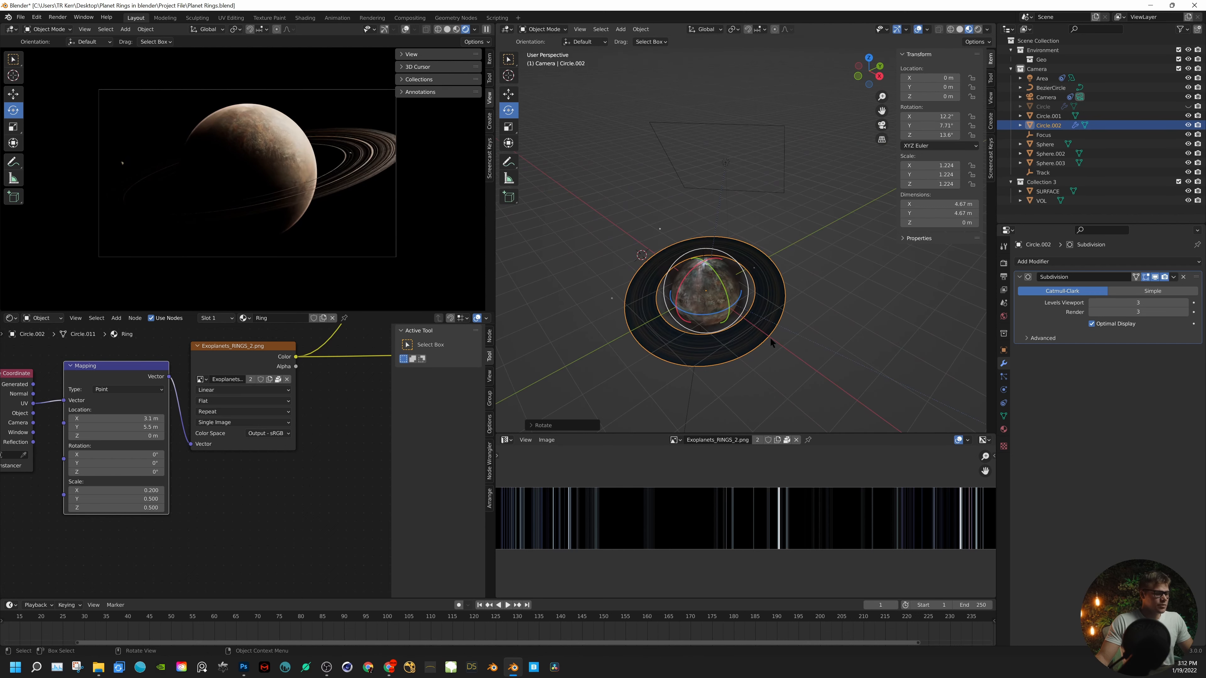
{"action": "key", "text": "Tab"}
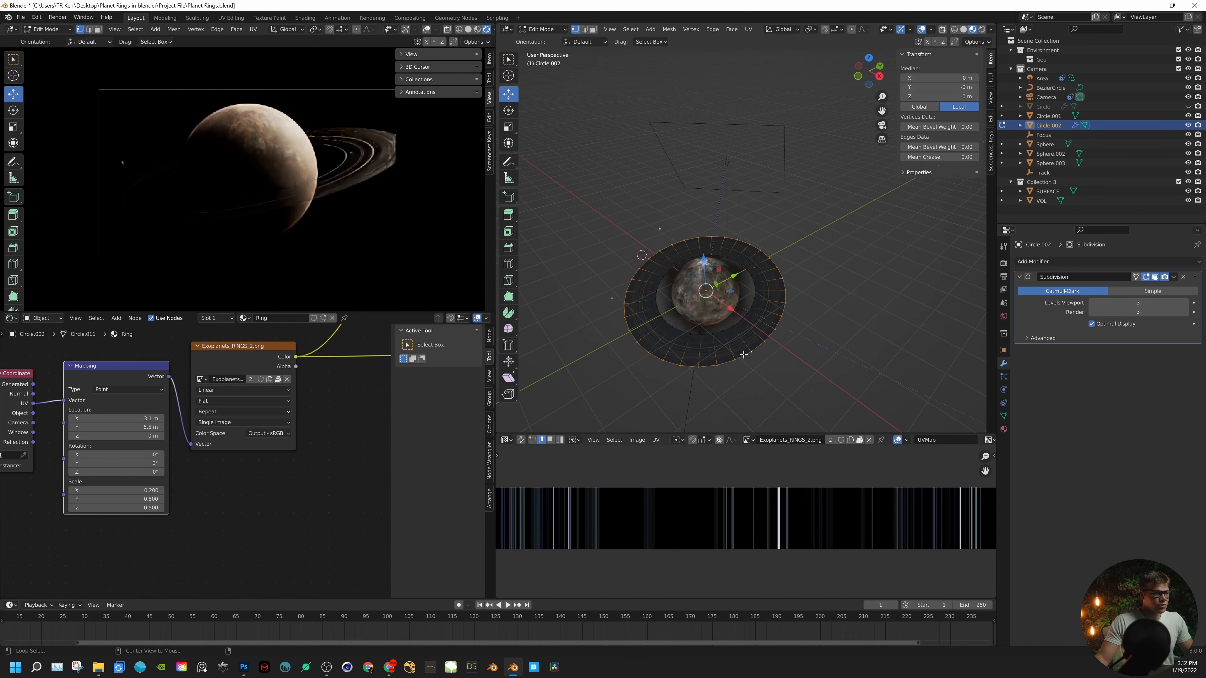
{"action": "key", "text": "s"}
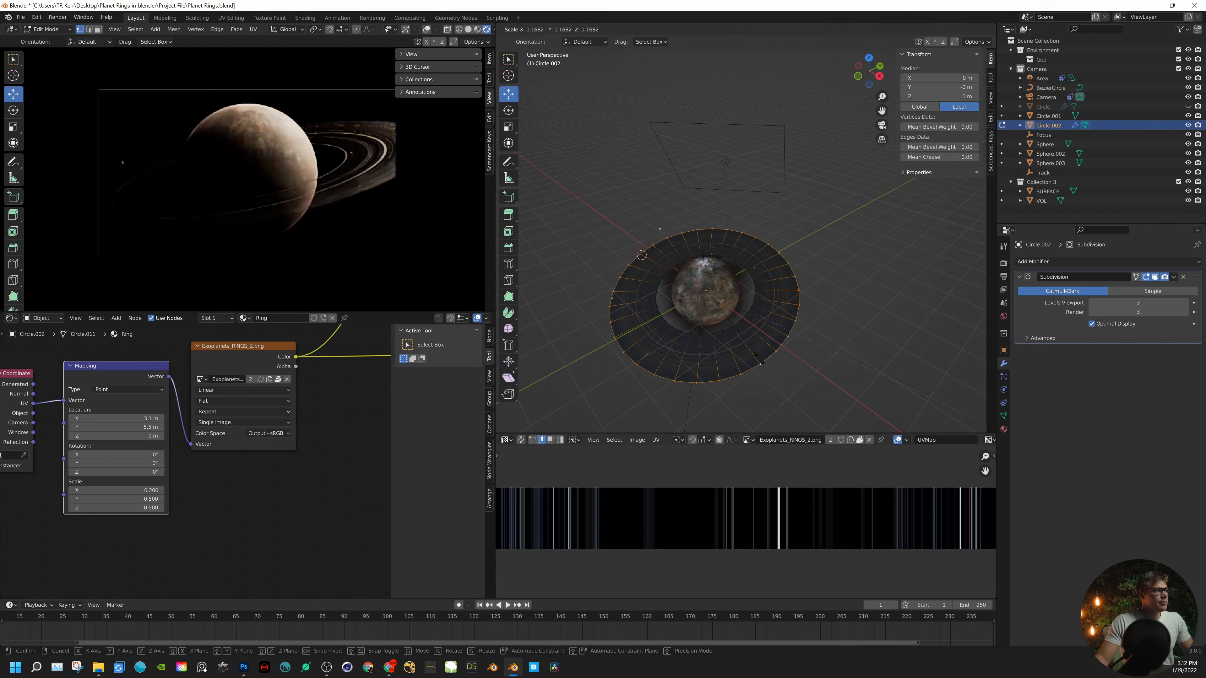
{"action": "left_click", "coordinate": [759, 360]}
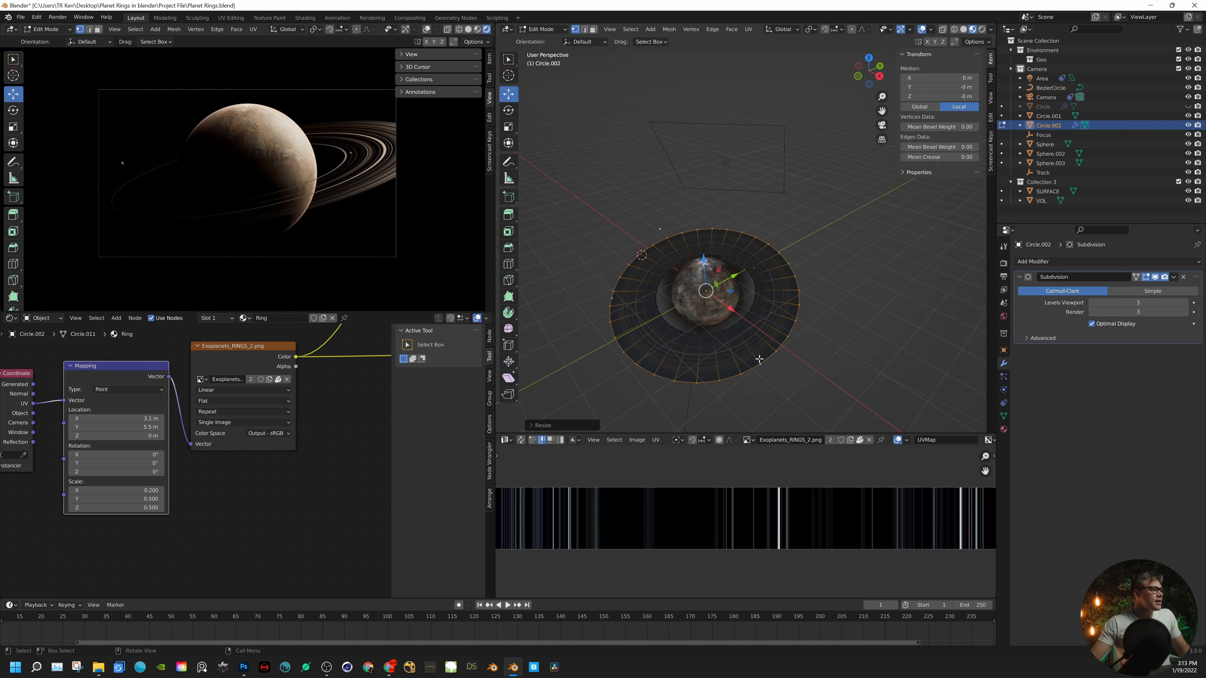
{"action": "key", "text": "Tab"}
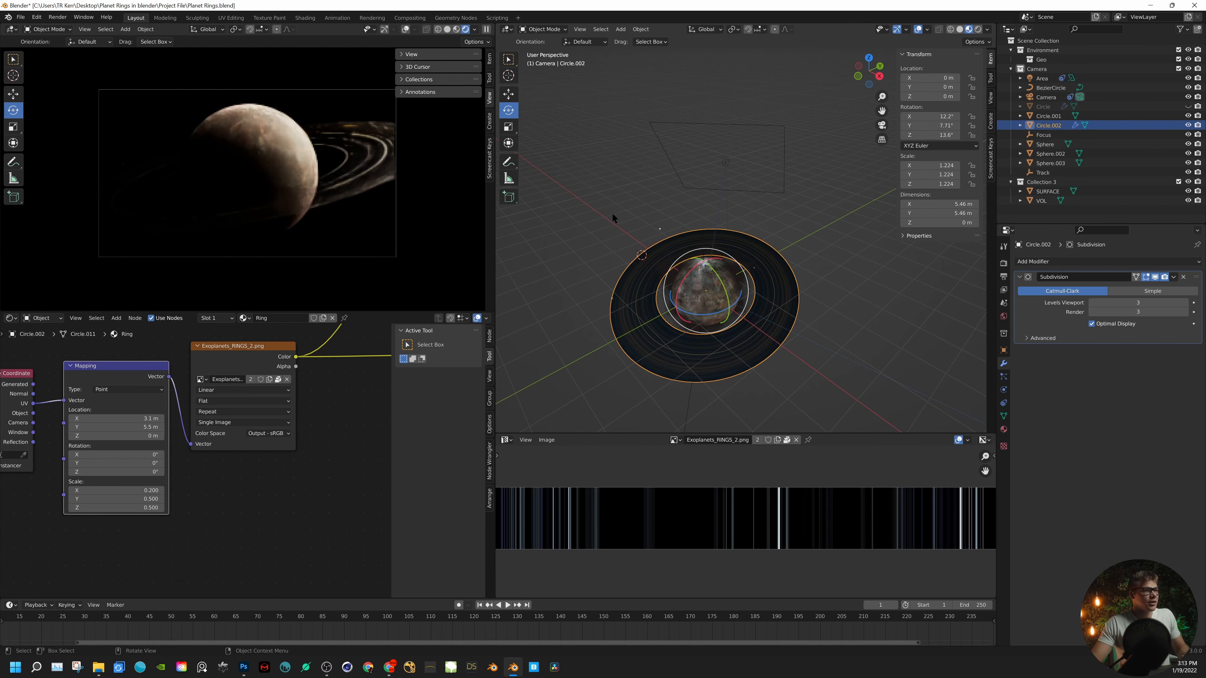
{"action": "left_click", "coordinate": [622, 233]}
{"action": "scroll", "coordinate": [159, 449], "scroll_direction": "down", "scroll_amount": 5}
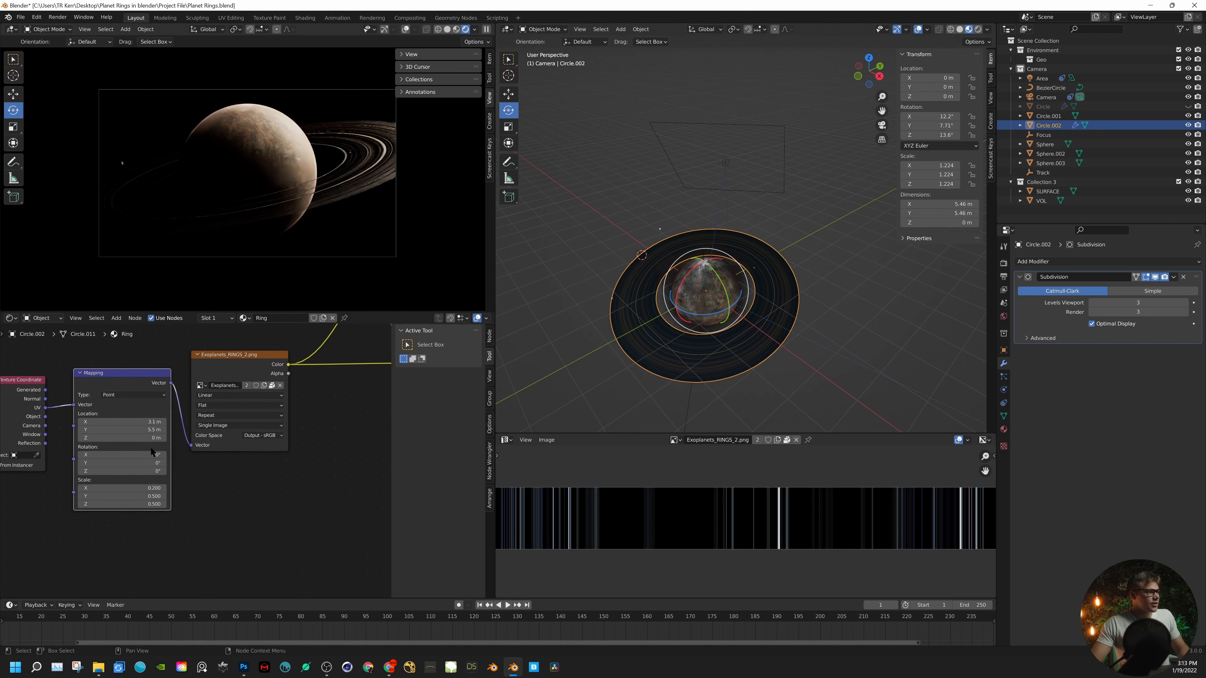
- Move the Exoplanets_RINGS_1.png texture node further away from the Add node to make room between them
{"action": "middle_click_drag", "start_coordinate": [214, 338], "coordinate": [301, 468]}
{"action": "middle_click_drag", "start_coordinate": [434, 444], "coordinate": [170, 493]}
{"action": "scroll", "coordinate": [234, 448], "scroll_direction": "up", "scroll_amount": 3}
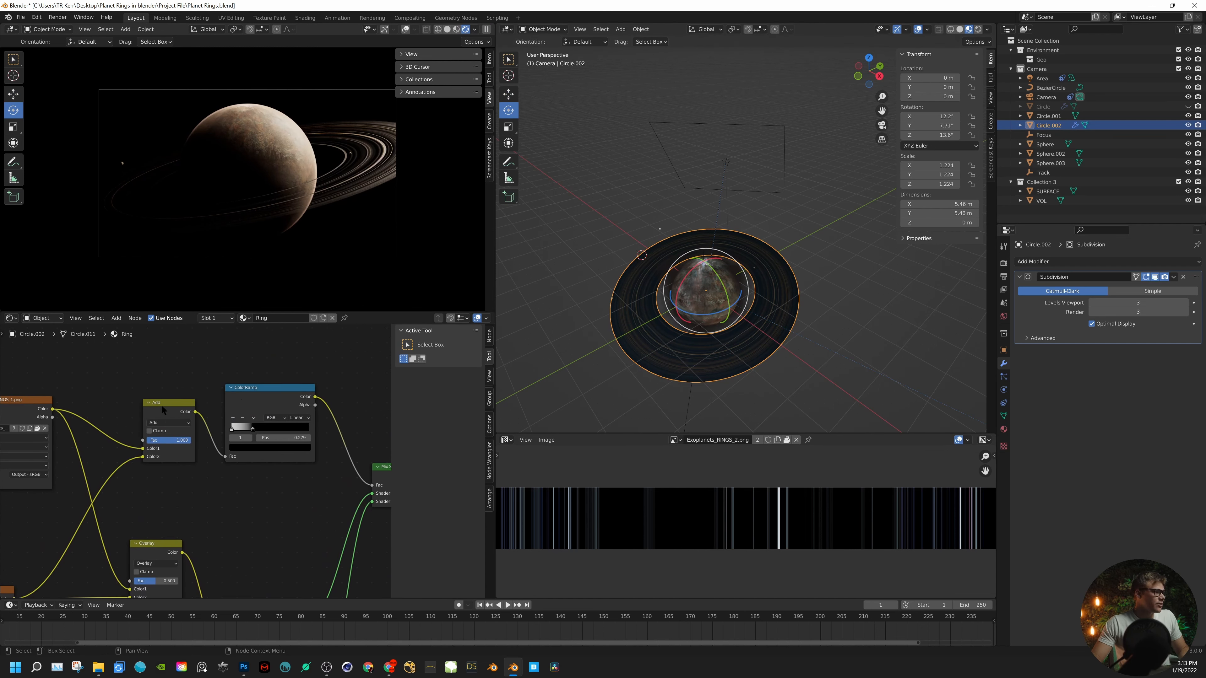
{"action": "left_click_drag", "start_coordinate": [161, 406], "coordinate": [141, 365]}
{"action": "middle_click_drag", "start_coordinate": [59, 391], "coordinate": [258, 412]}
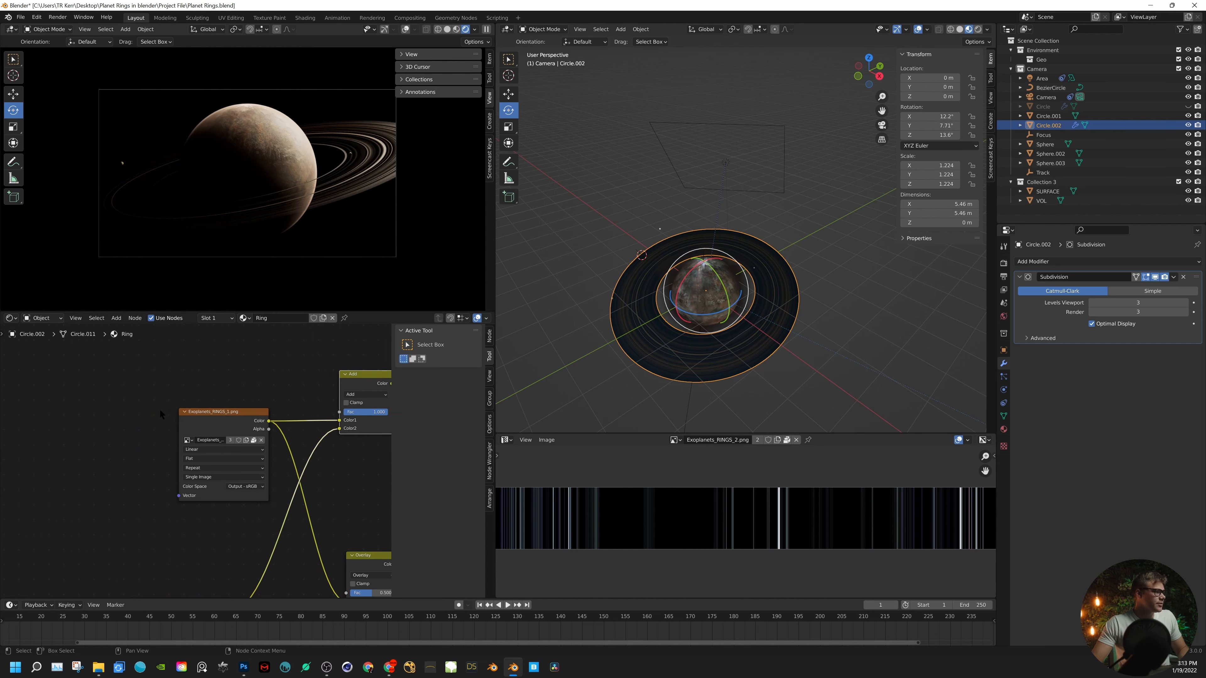
{"action": "left_click_drag", "start_coordinate": [232, 412], "coordinate": [78, 405]}
- Insert a ColorRamp node on the link between Exoplanets_RINGS_1.png and the Color1 input of the Add node
{"action": "left_click", "coordinate": [211, 392]}
{"action": "key", "text": "shift+a"}
{"action": "left_click", "coordinate": [213, 392]}
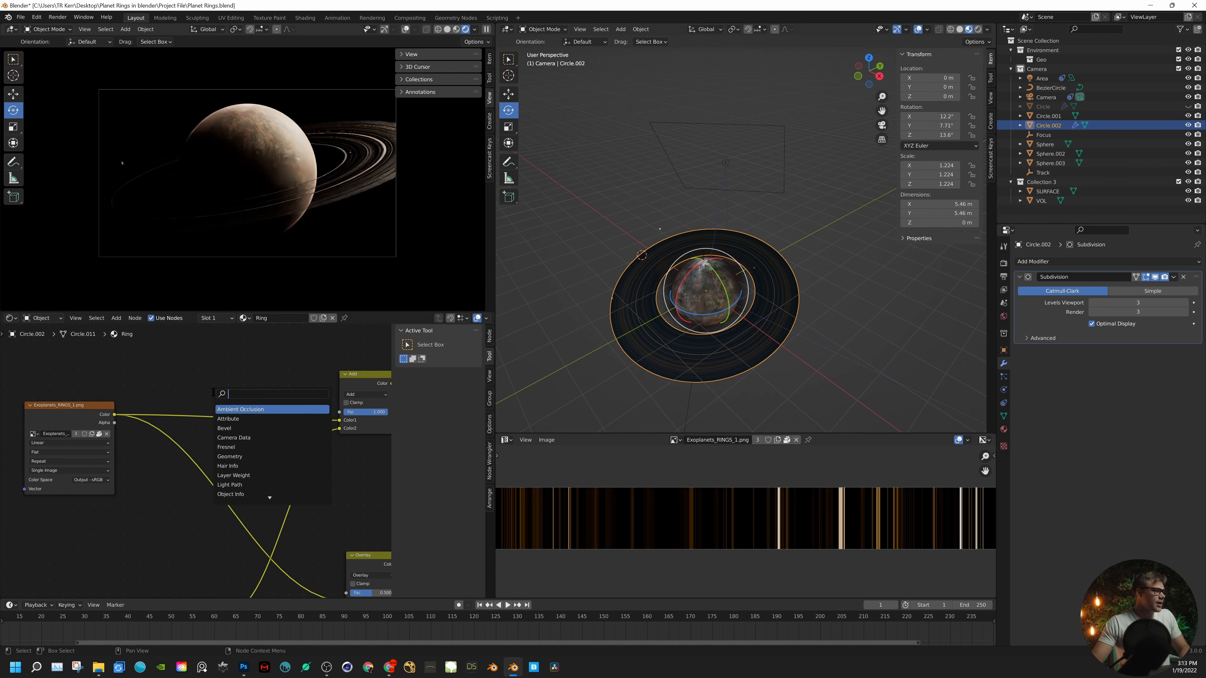
{"action": "type", "text": "COLO"}
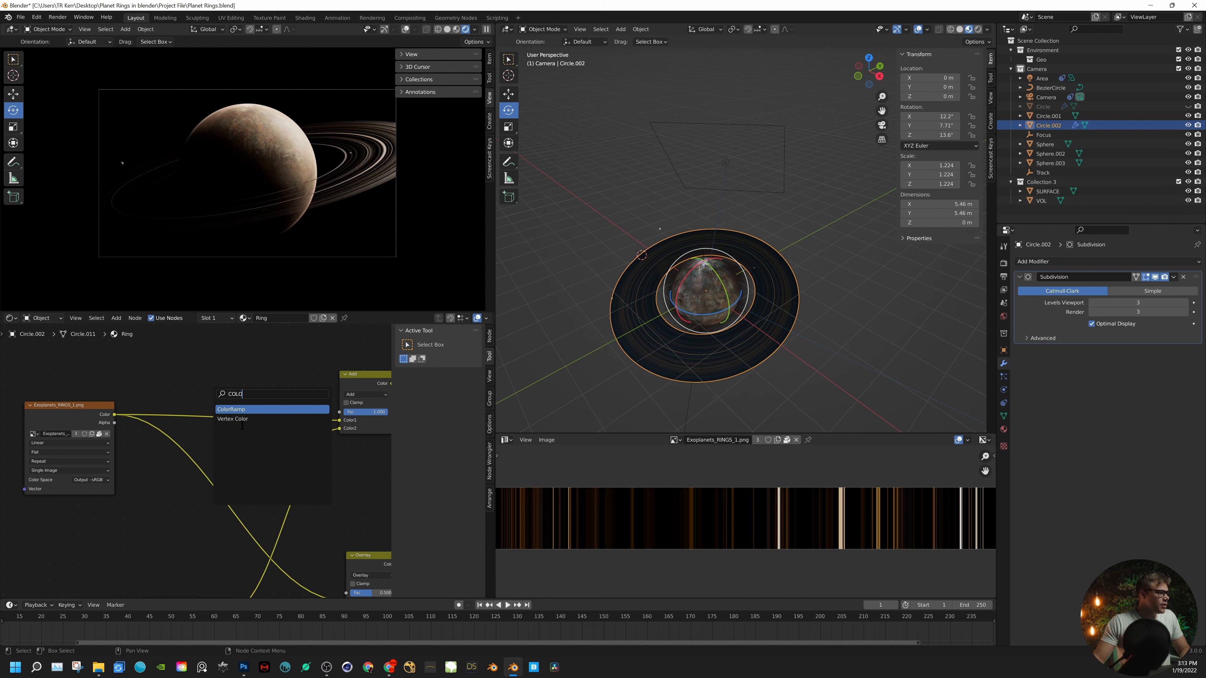
{"action": "left_click", "coordinate": [243, 410]}
{"action": "left_click", "coordinate": [243, 412]}
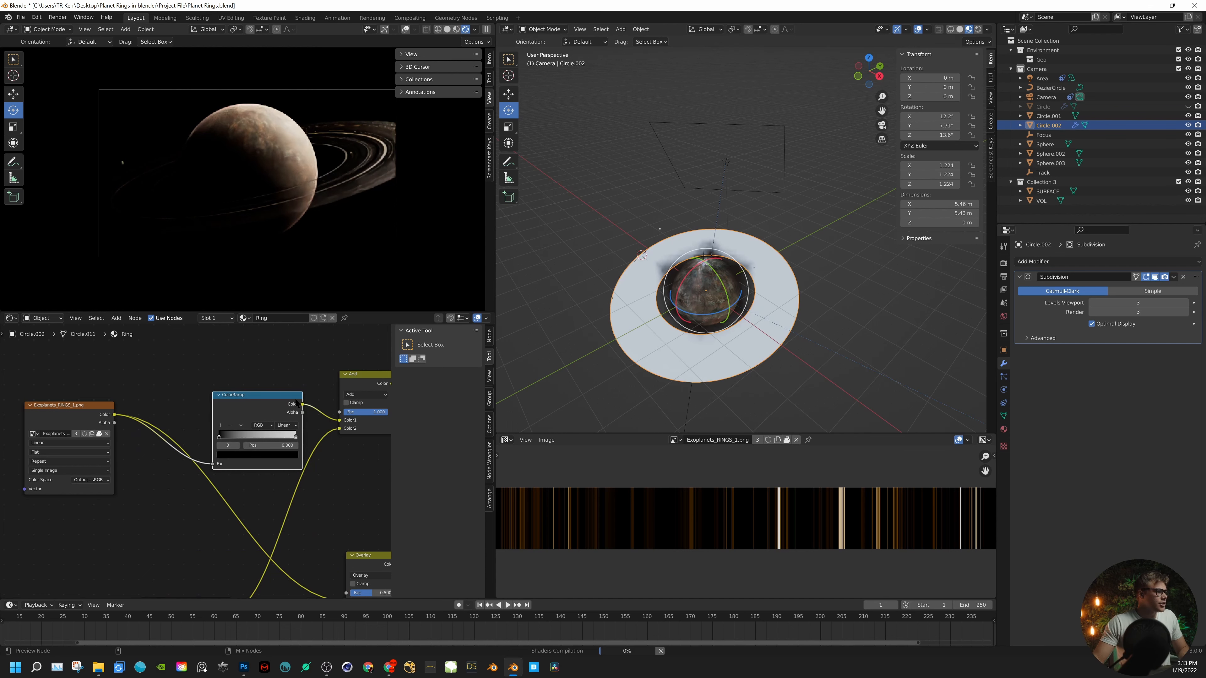
- Preview the ColorRamp on the ring with black, blue and red stops, and delete the node
{"action": "left_click", "coordinate": [296, 404], "text": "ctrl+shift"}
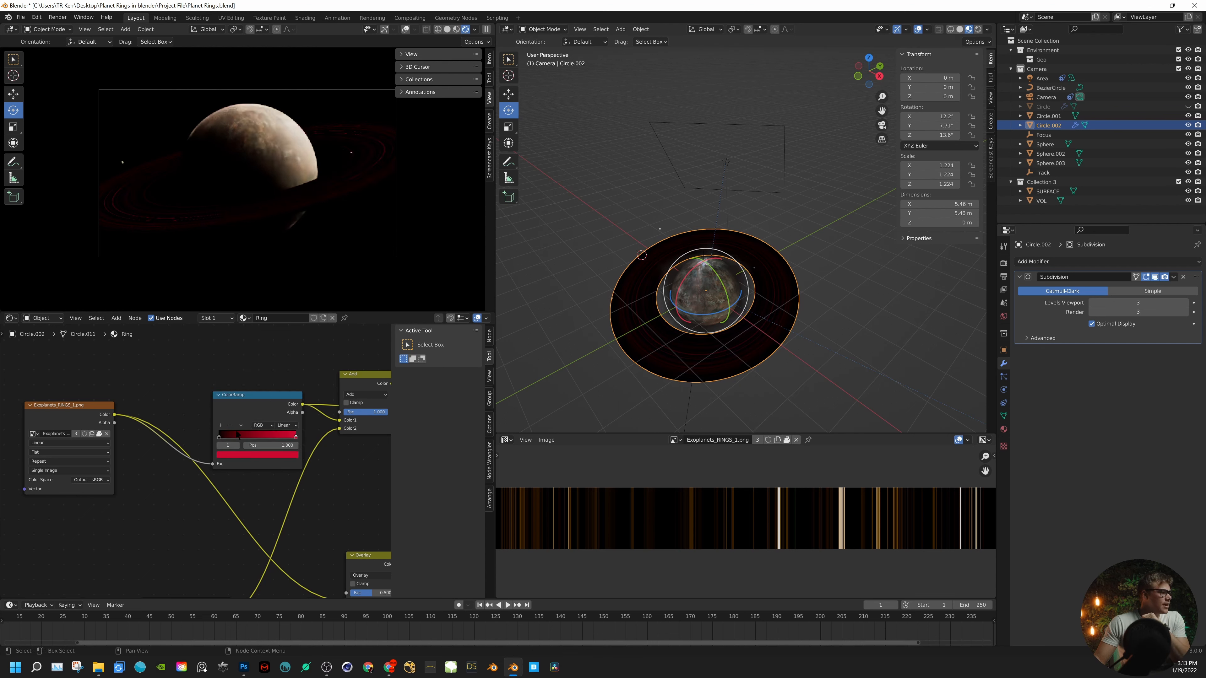
{"action": "left_click", "coordinate": [220, 425]}
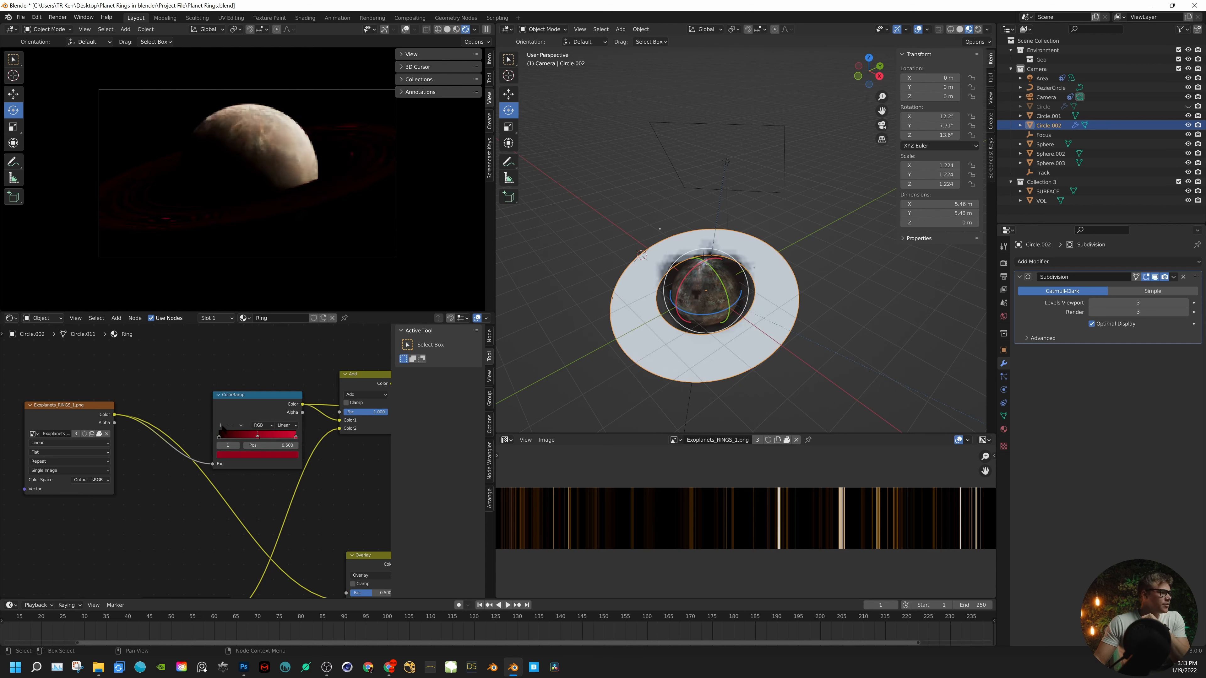
{"action": "left_click", "coordinate": [257, 455]}
{"action": "left_click", "coordinate": [272, 361]}
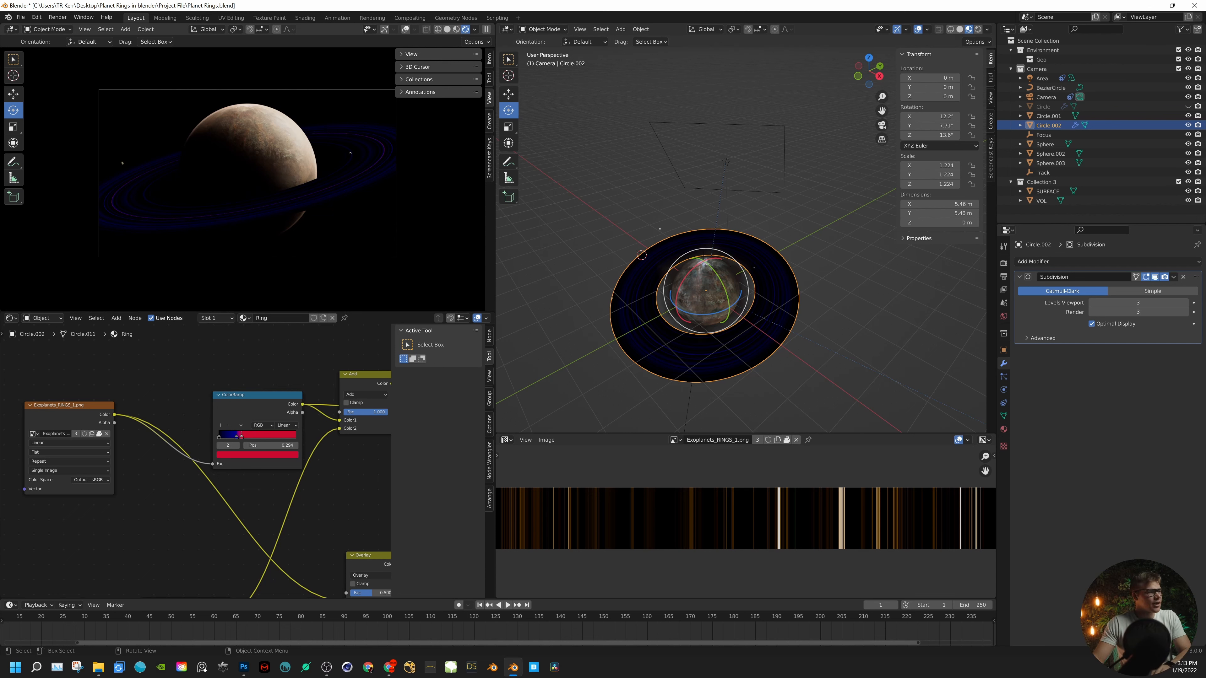
{"action": "left_click", "coordinate": [259, 421]}
{"action": "key", "text": "Delete"}
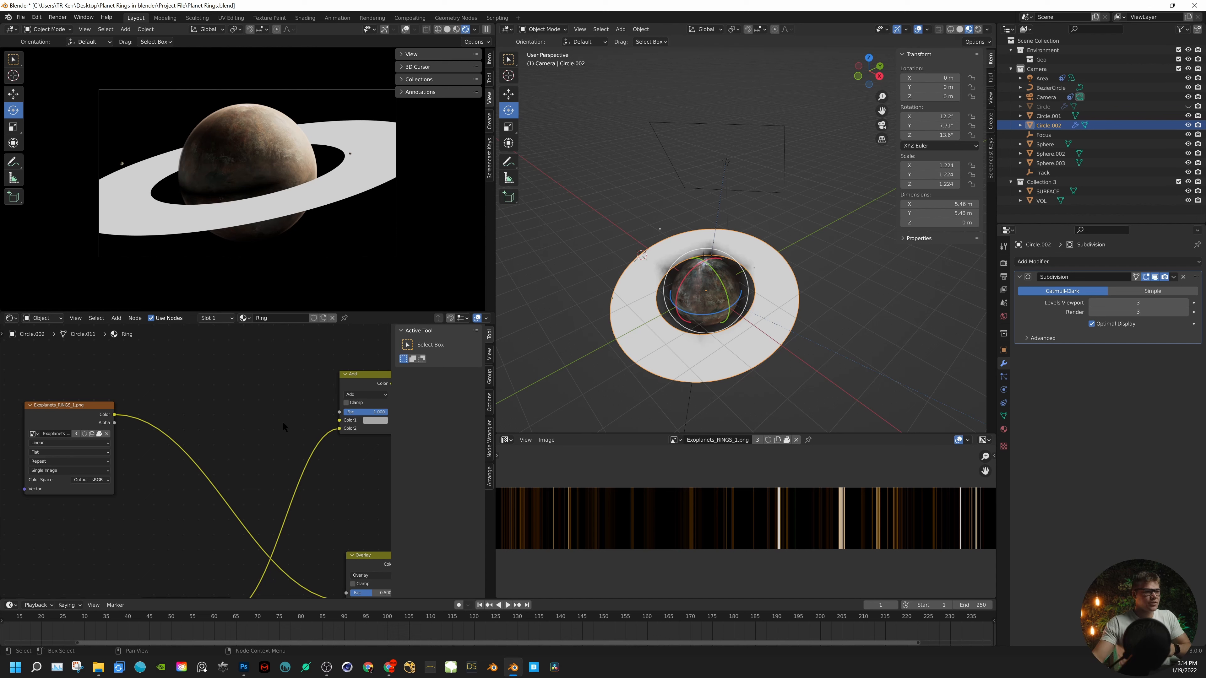
- Hide the Circle.002 ring and make the original Circle ring visible in the viewports
{"action": "scroll", "coordinate": [890, 545], "scroll_direction": "down", "scroll_amount": 3}
{"action": "scroll", "coordinate": [896, 533], "scroll_direction": "up", "scroll_amount": 3}
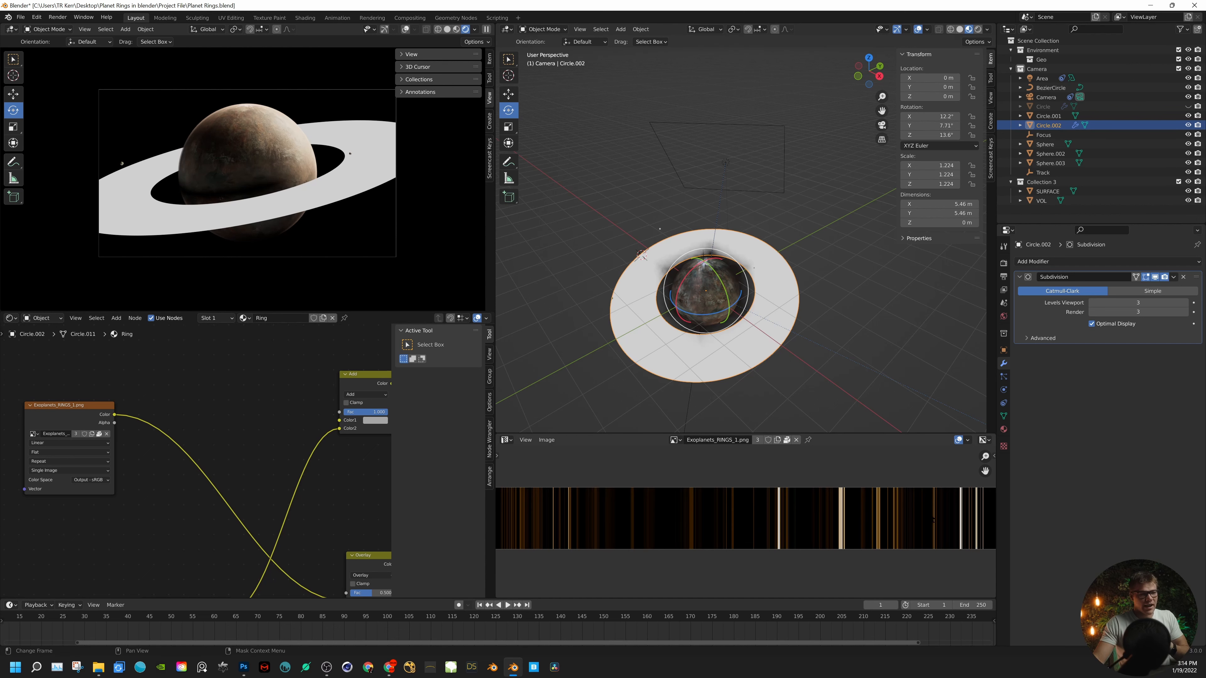
{"action": "scroll", "coordinate": [757, 504], "scroll_direction": "up", "scroll_amount": 3}
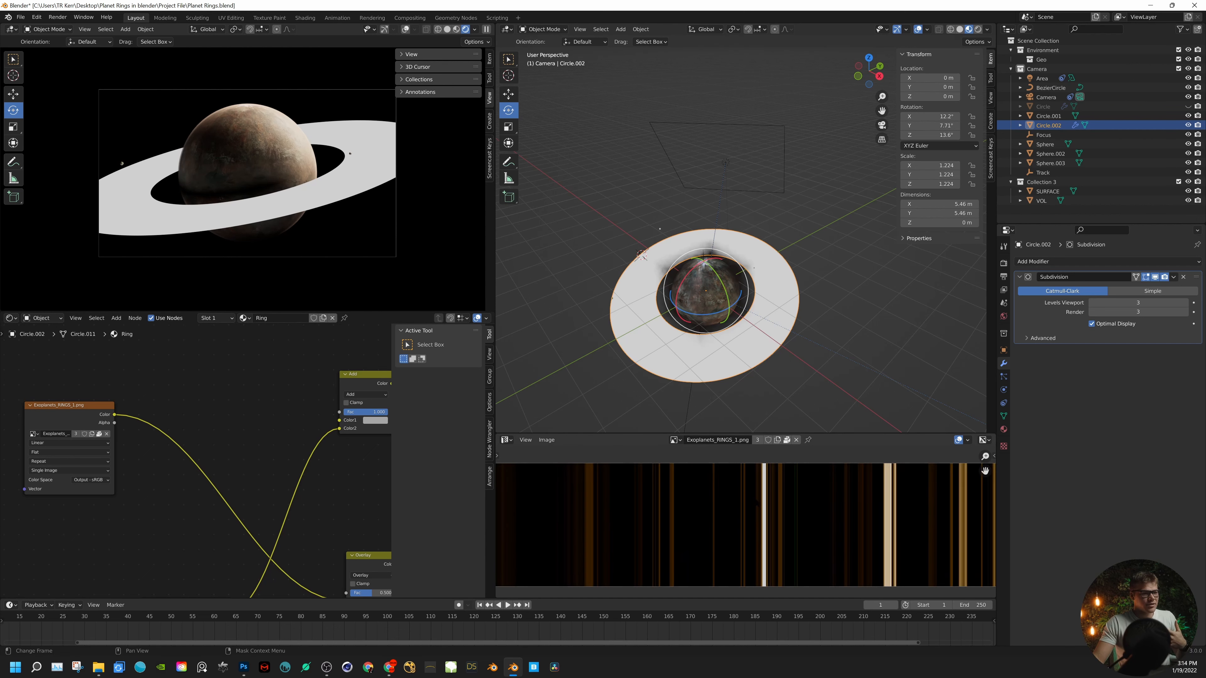
{"action": "scroll", "coordinate": [756, 502], "scroll_direction": "down", "scroll_amount": 3}
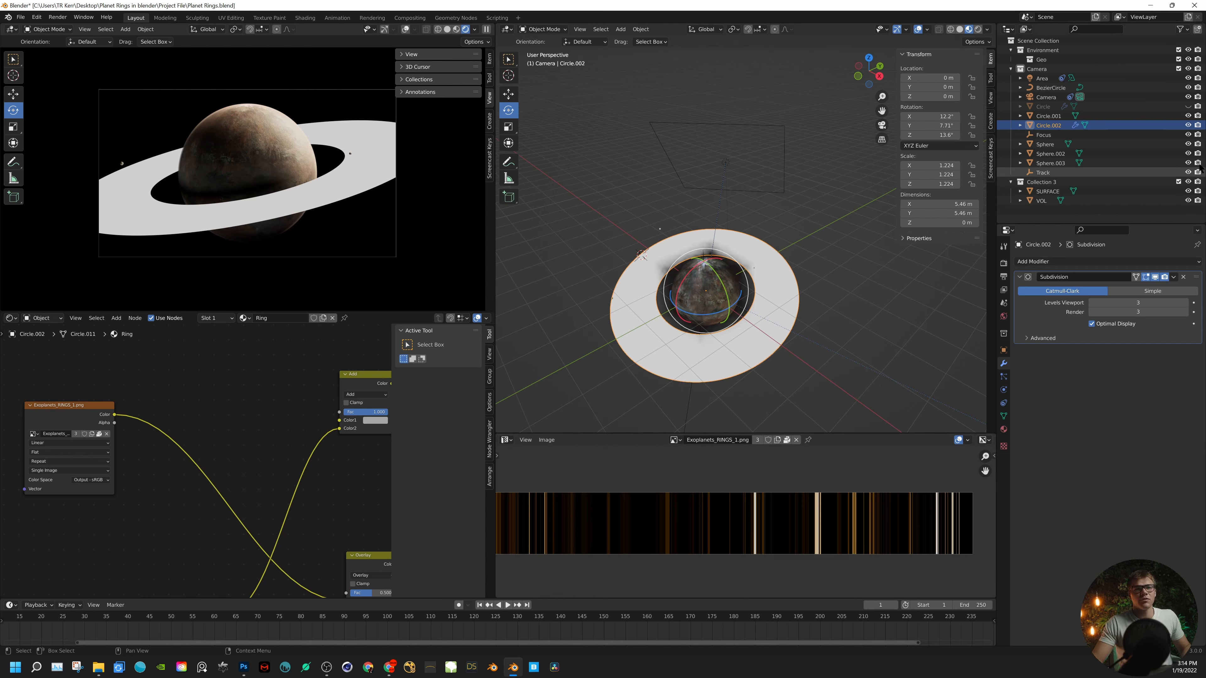
{"action": "left_click", "coordinate": [1188, 125]}
{"action": "left_click", "coordinate": [1188, 106]}
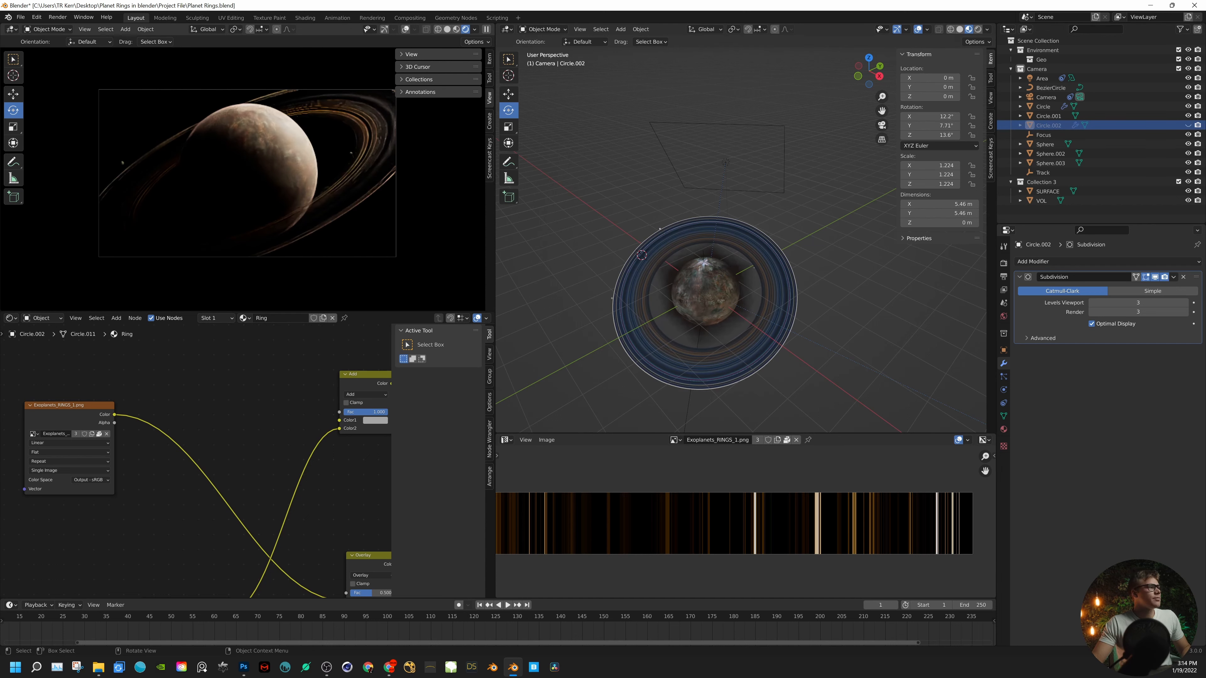